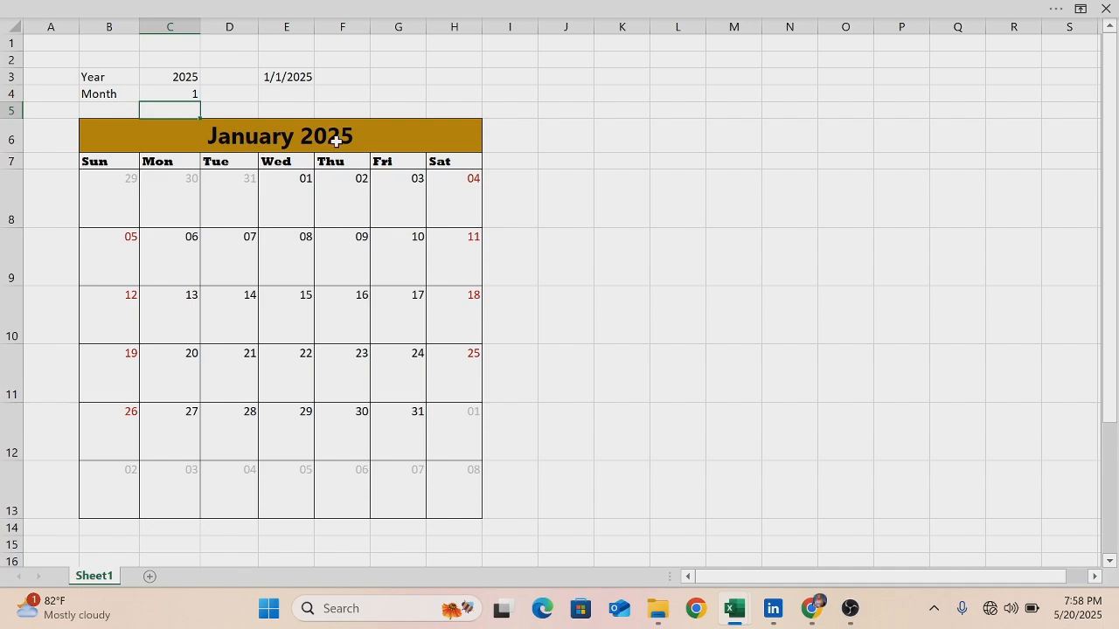
Step: Set the calendar's year in cell C3 to 2024
left_click(198, 79)
left_click(203, 81)
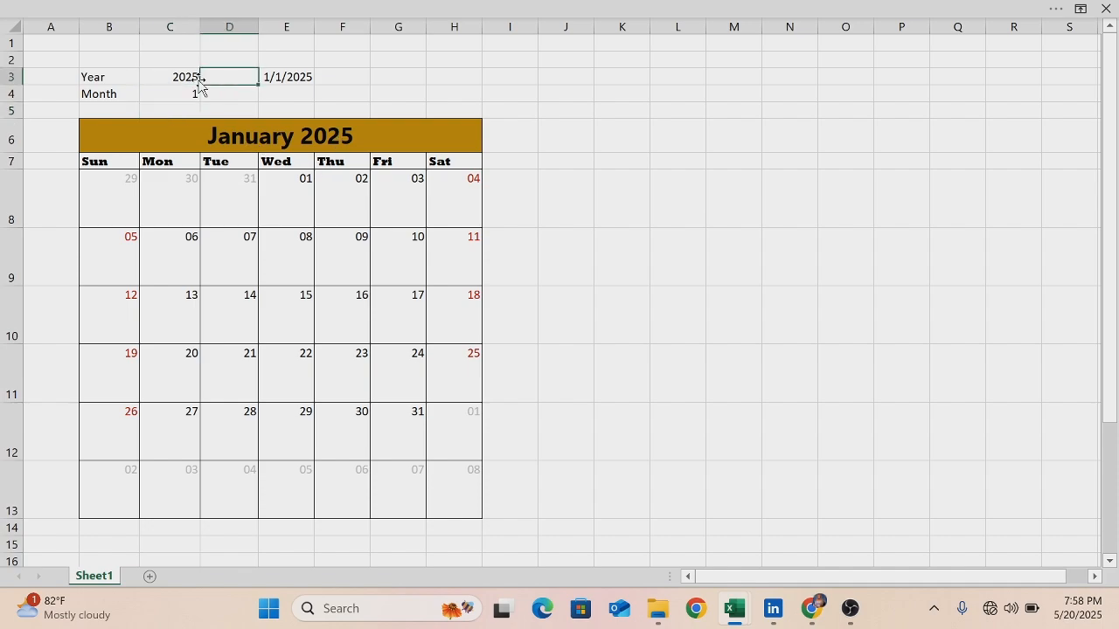
left_click(174, 79)
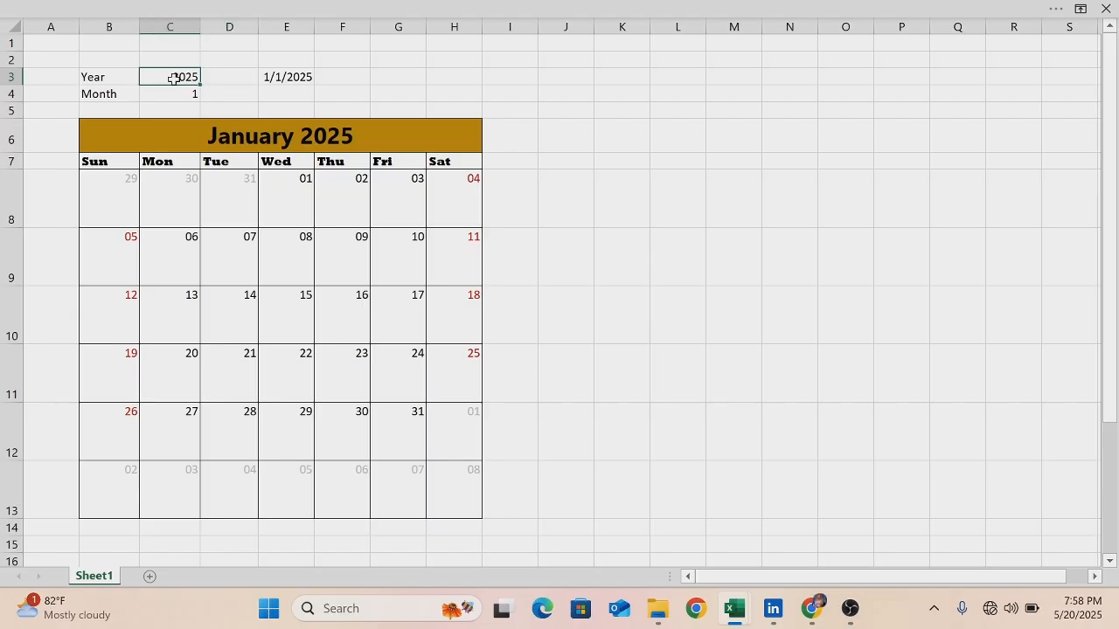
key("Delete")
type("2024")
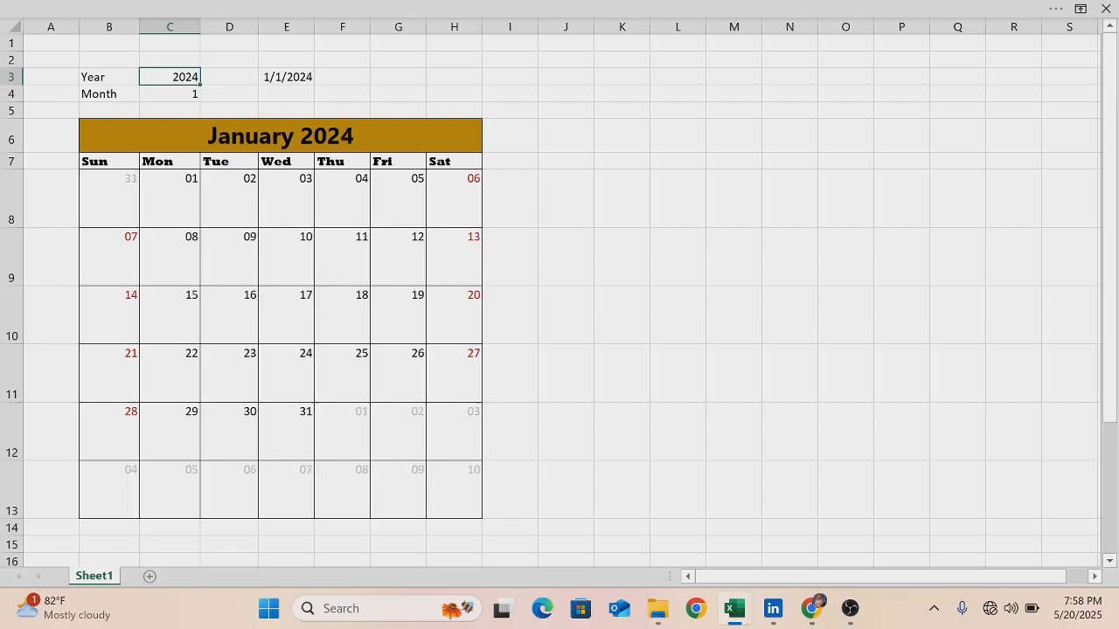
Step: Set the calendar's month in cell C4 to 5
left_click(172, 90)
key("Delete")
key("ctrl+z")
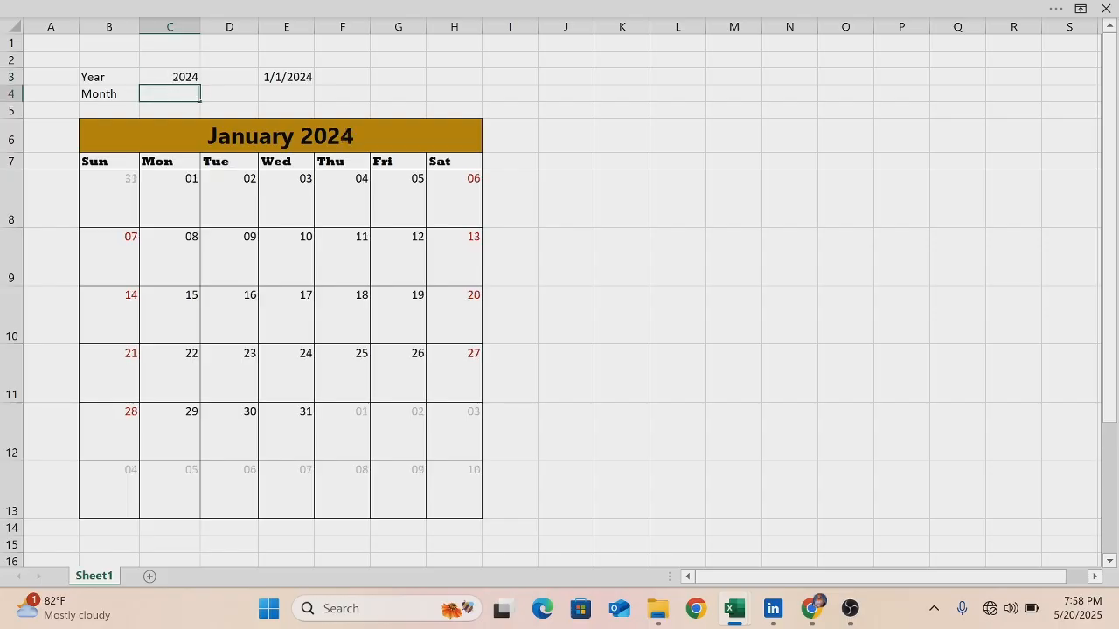
type("5")
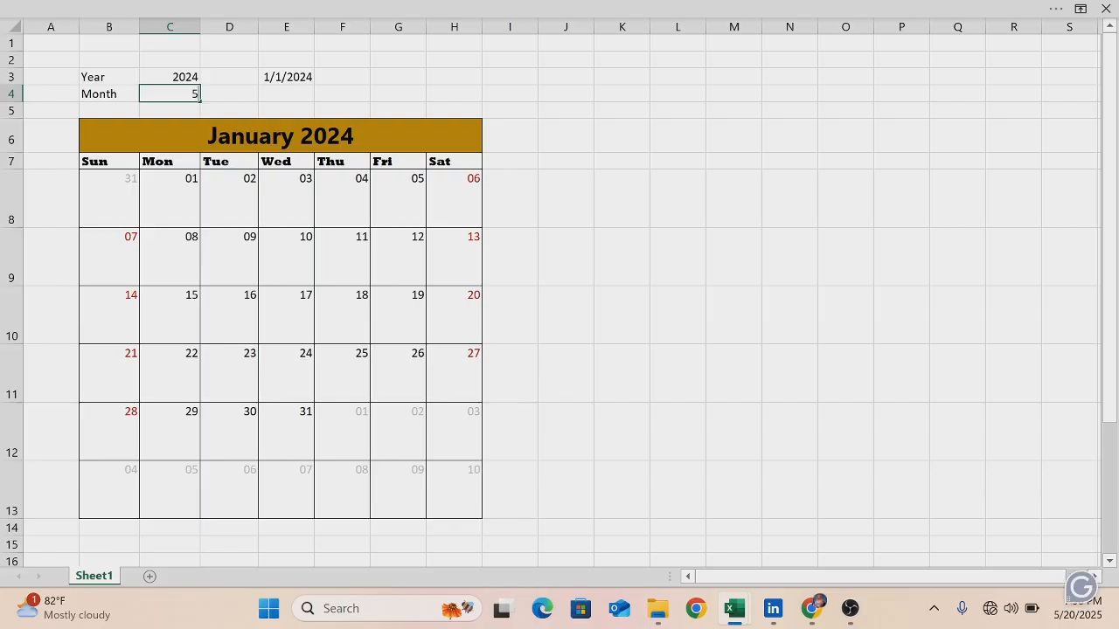
key("Return")
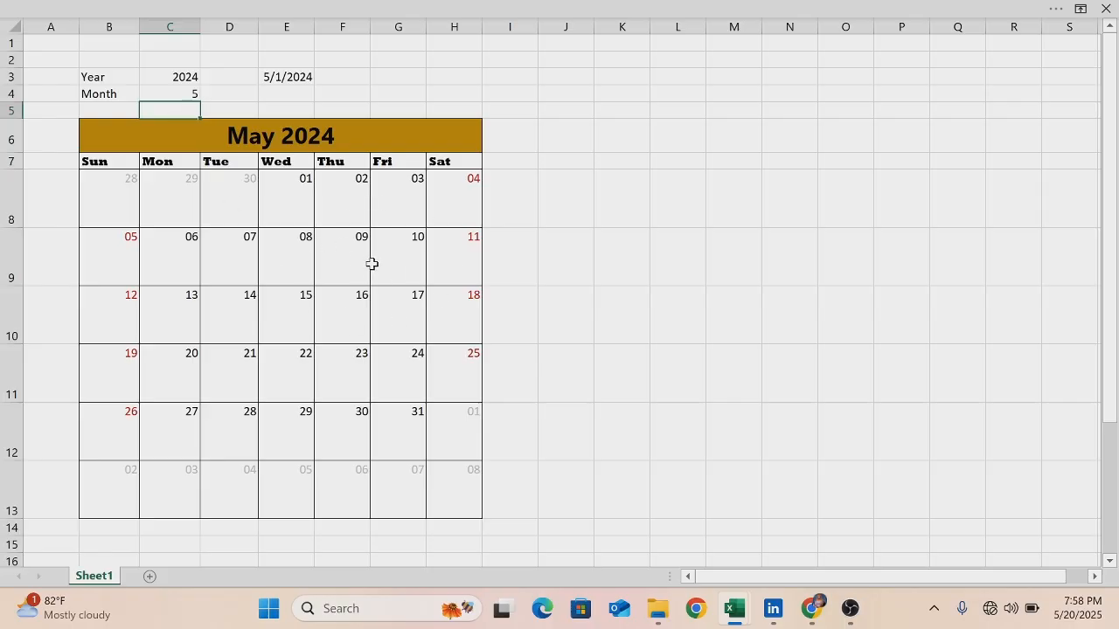
Step: Switch to the blank Book2 workbook and enter the labels Year in B3 and Month in B4
mouse_move(736, 609)
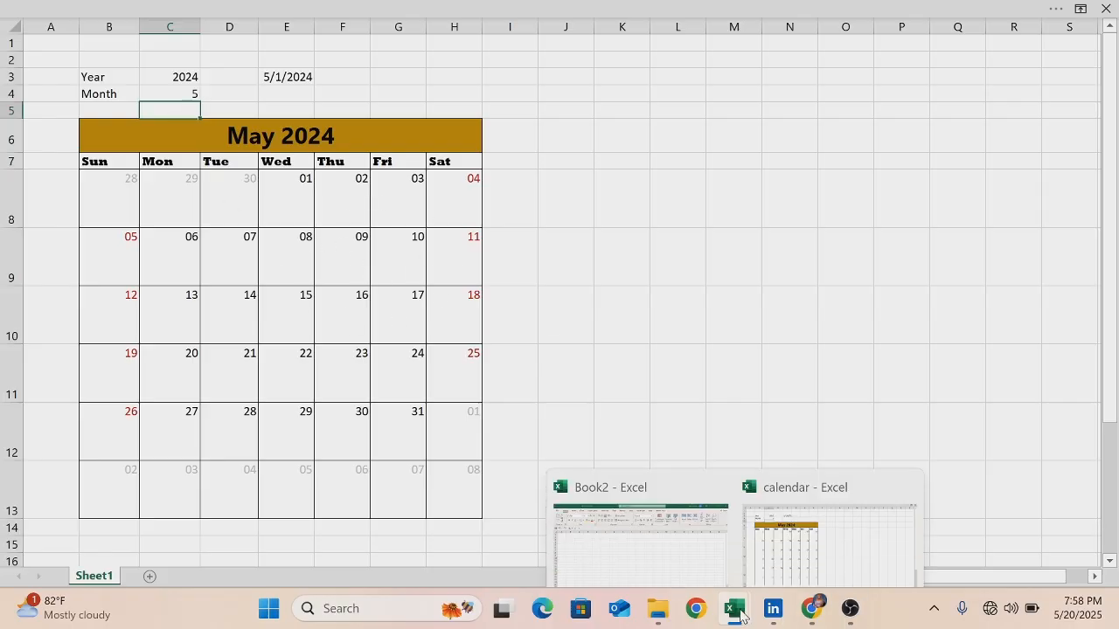
left_click(695, 554)
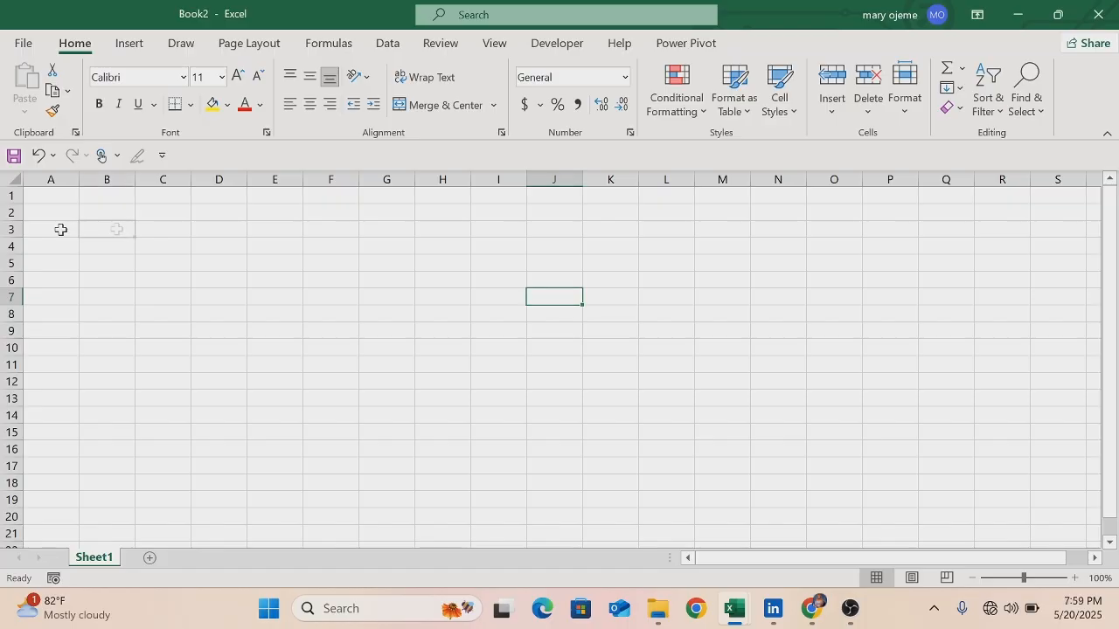
type("Year")
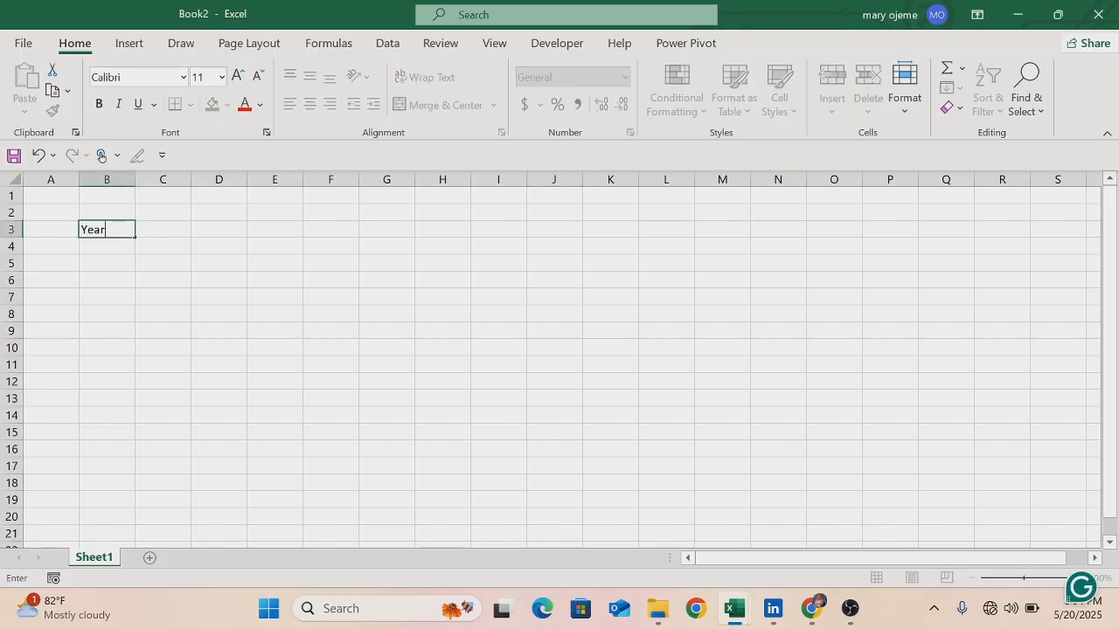
key("Return")
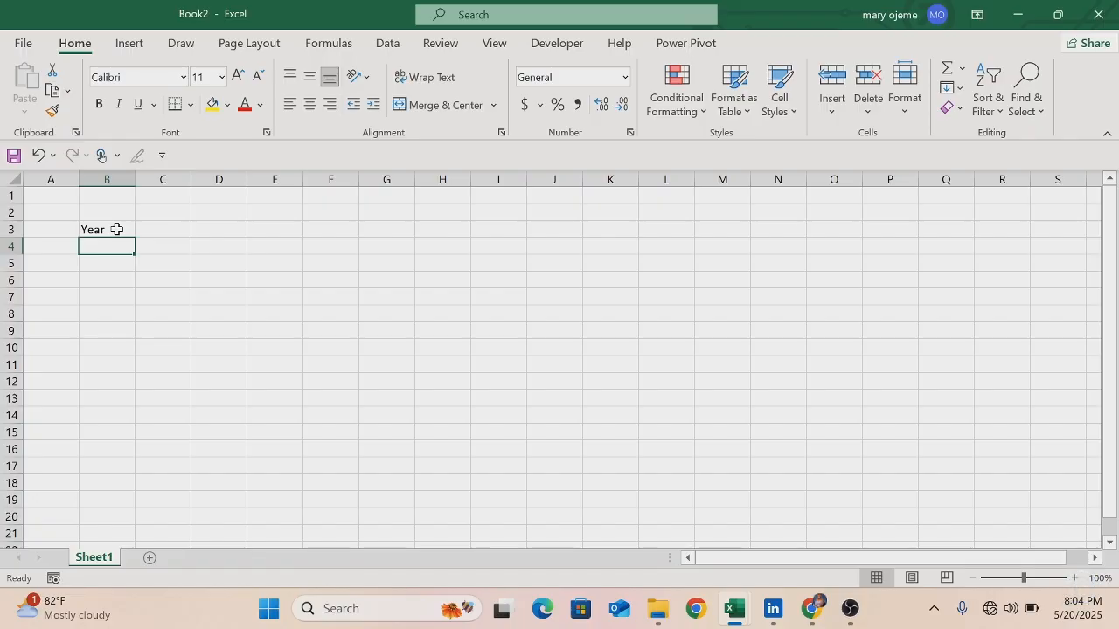
type("Month")
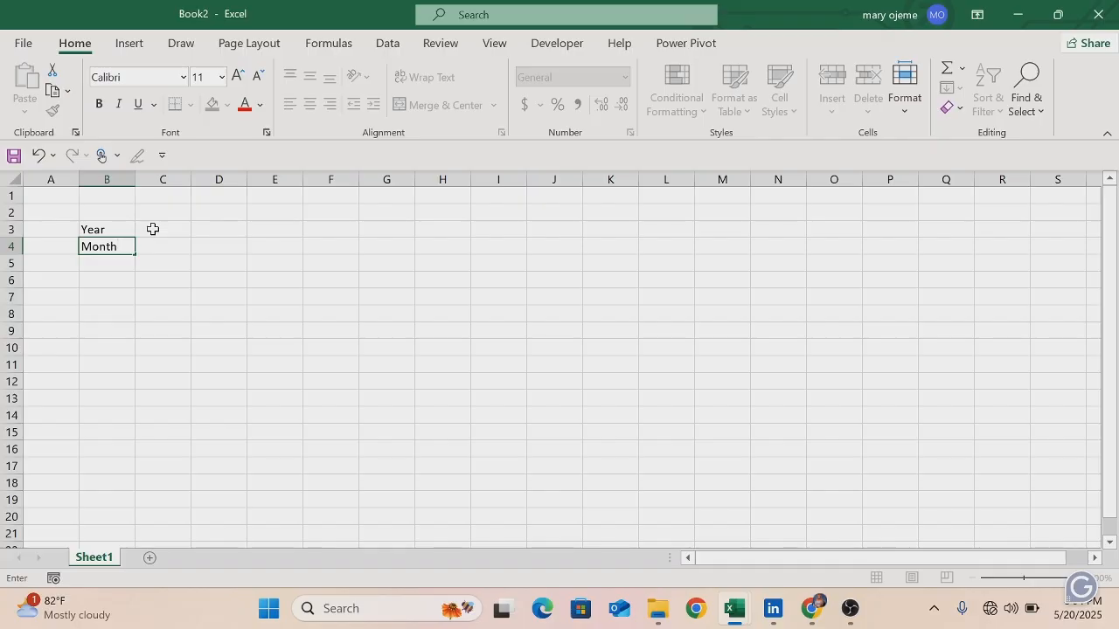
Step: Enter 2025 as the year in C3 and 5 as the month in C4
left_click(178, 227)
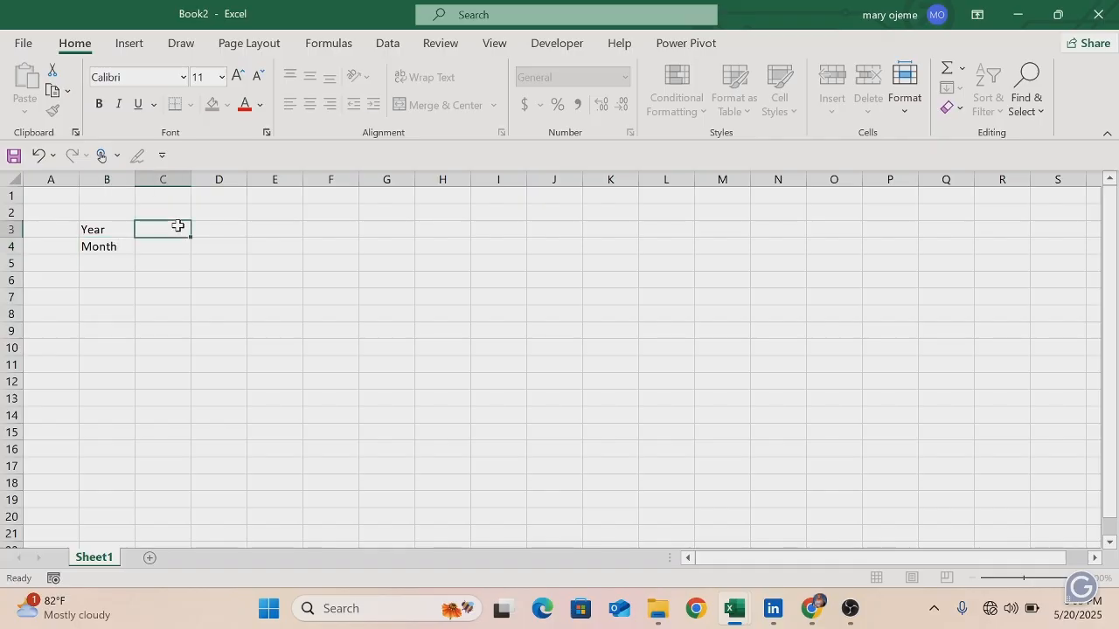
type("2025")
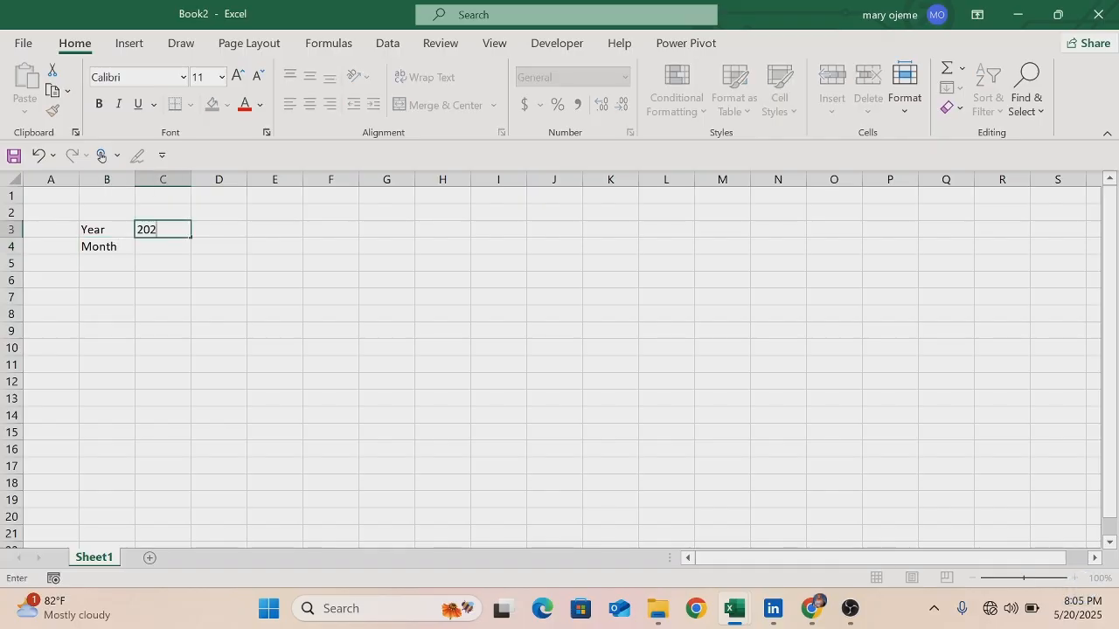
left_click(167, 251)
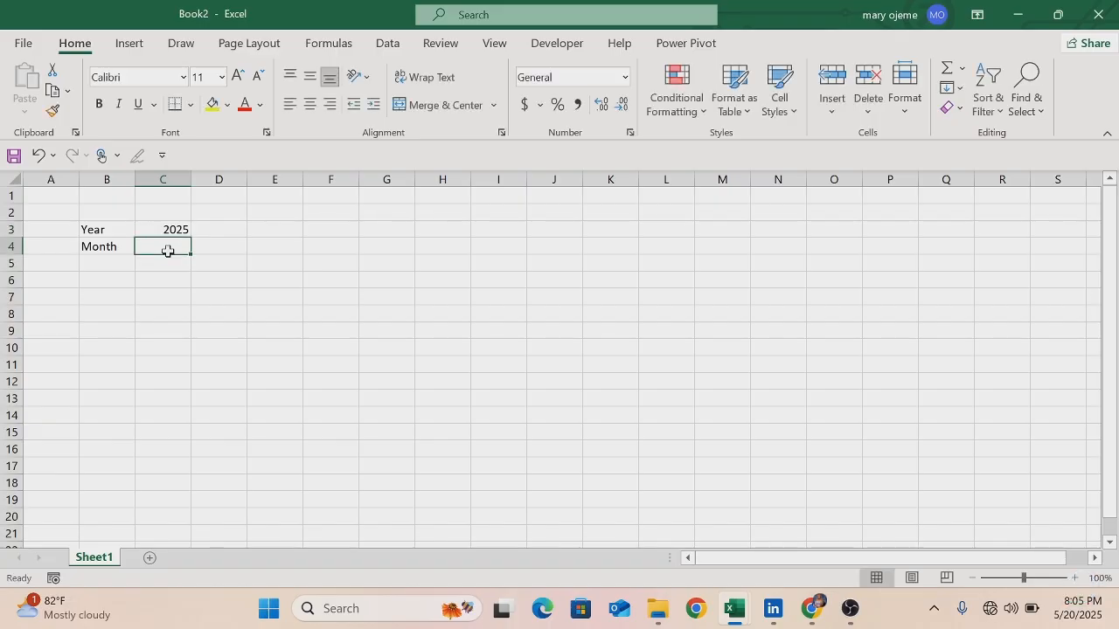
type("5")
Step: Build the first-of-month date in E3 with the formula =DATE(C3,C4,1)
left_click(286, 231)
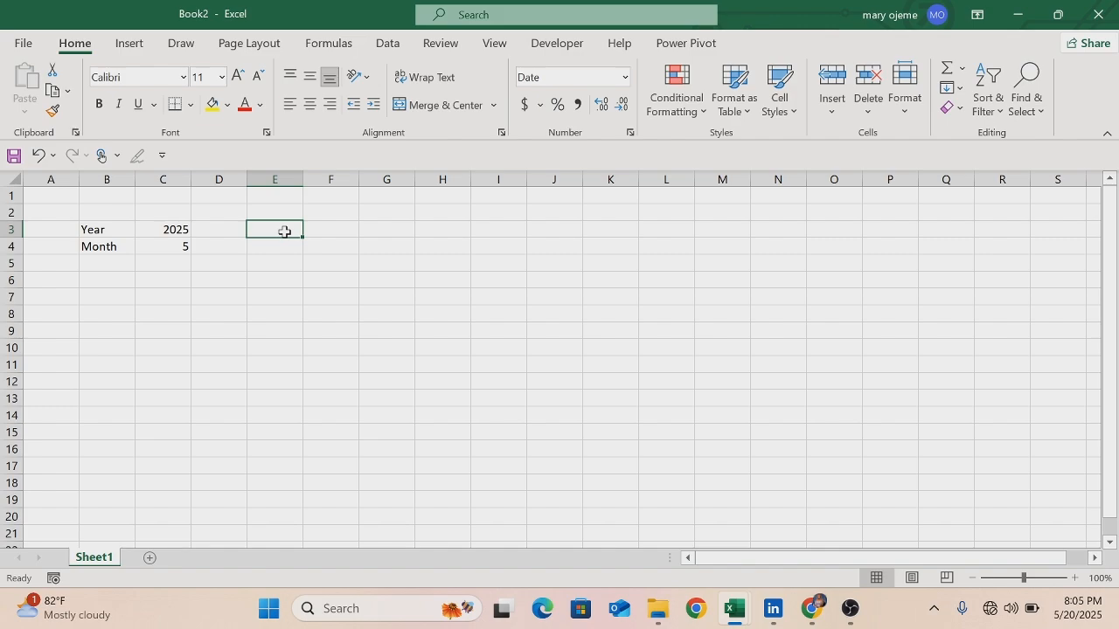
type("=")
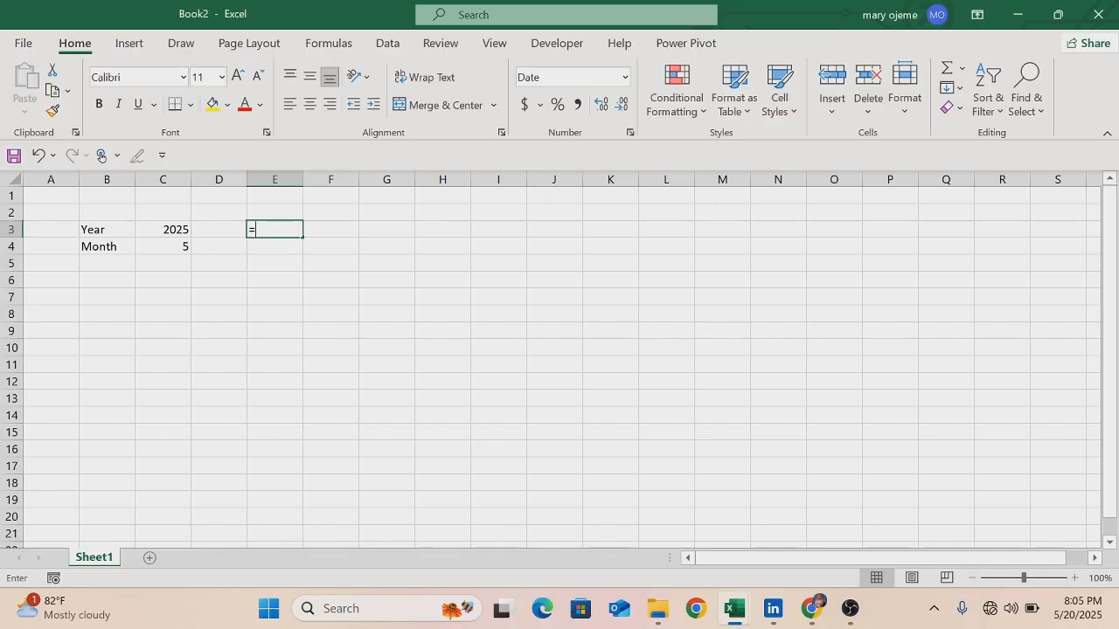
type("date")
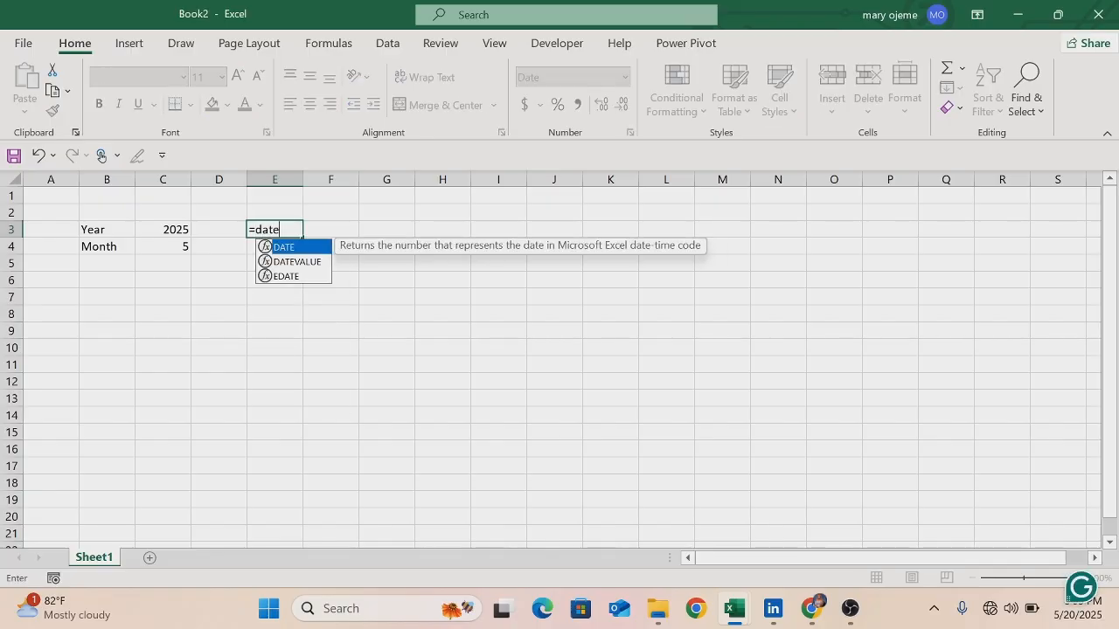
key("Tab")
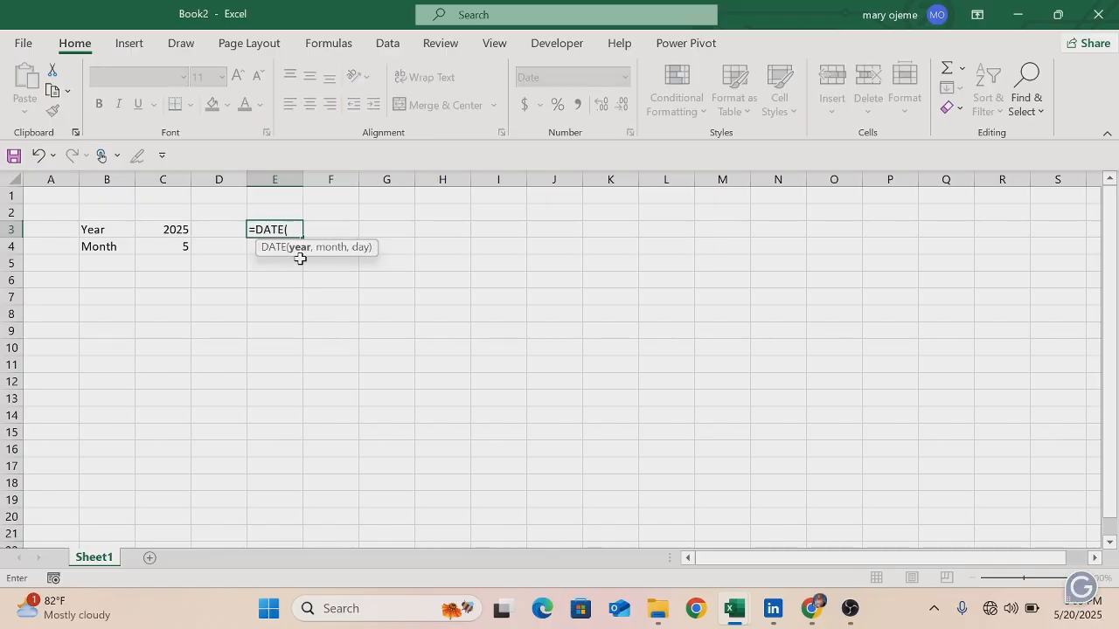
left_click(172, 231)
type(",")
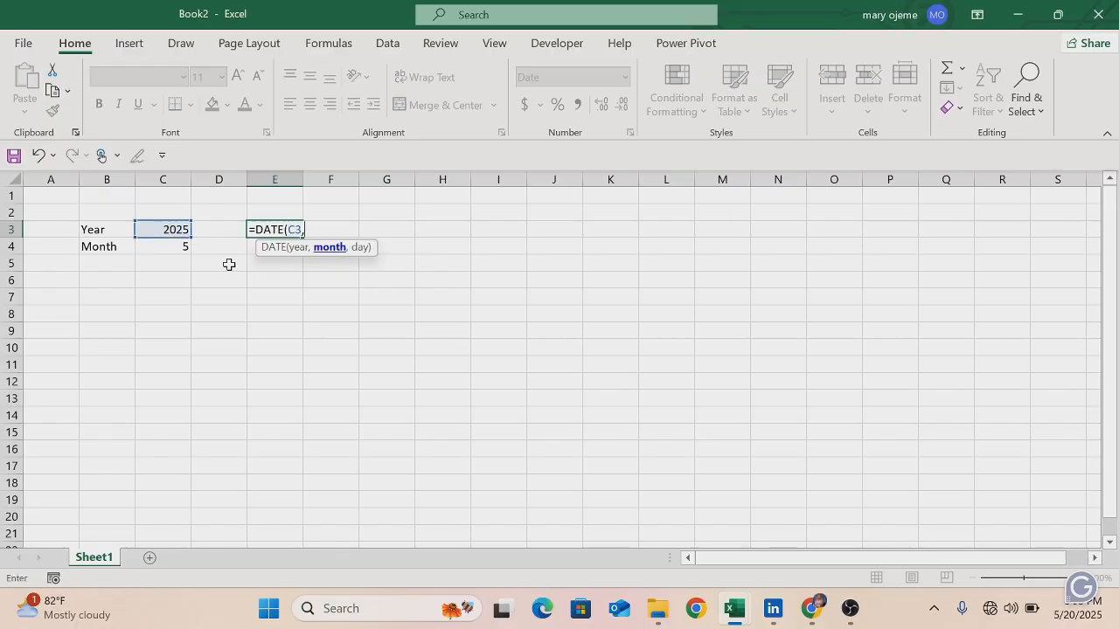
left_click(172, 248)
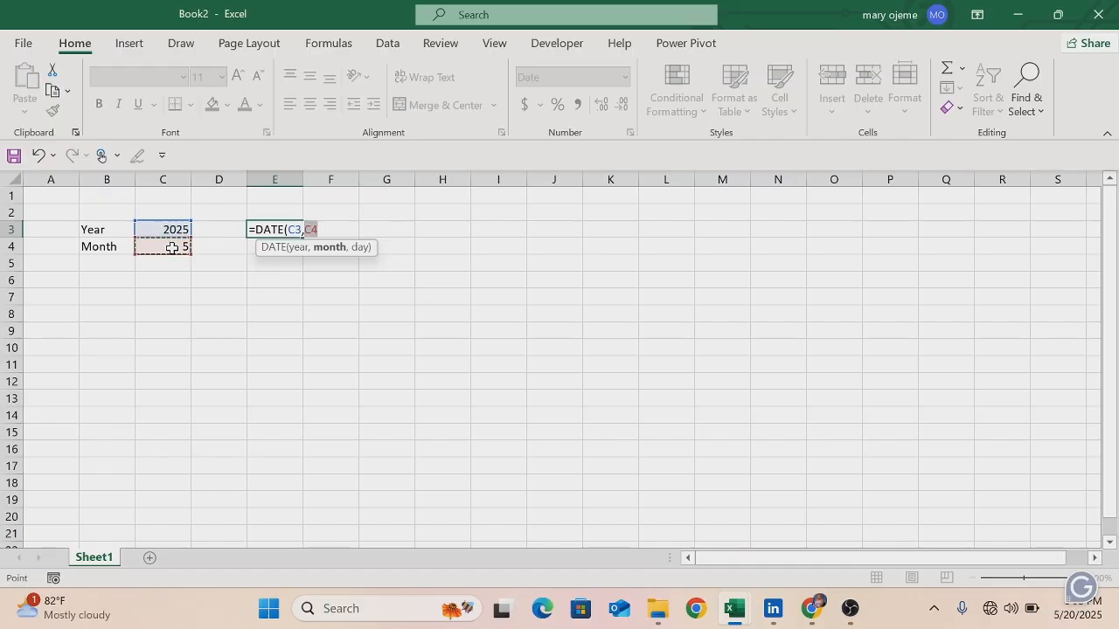
type(",")
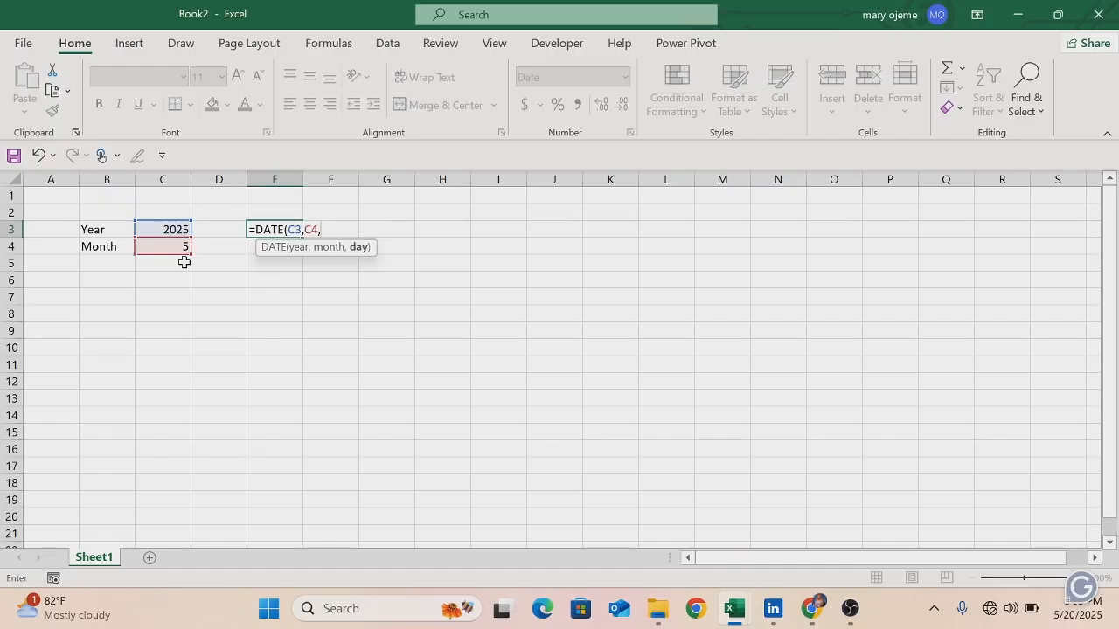
type("1)")
key("Return")
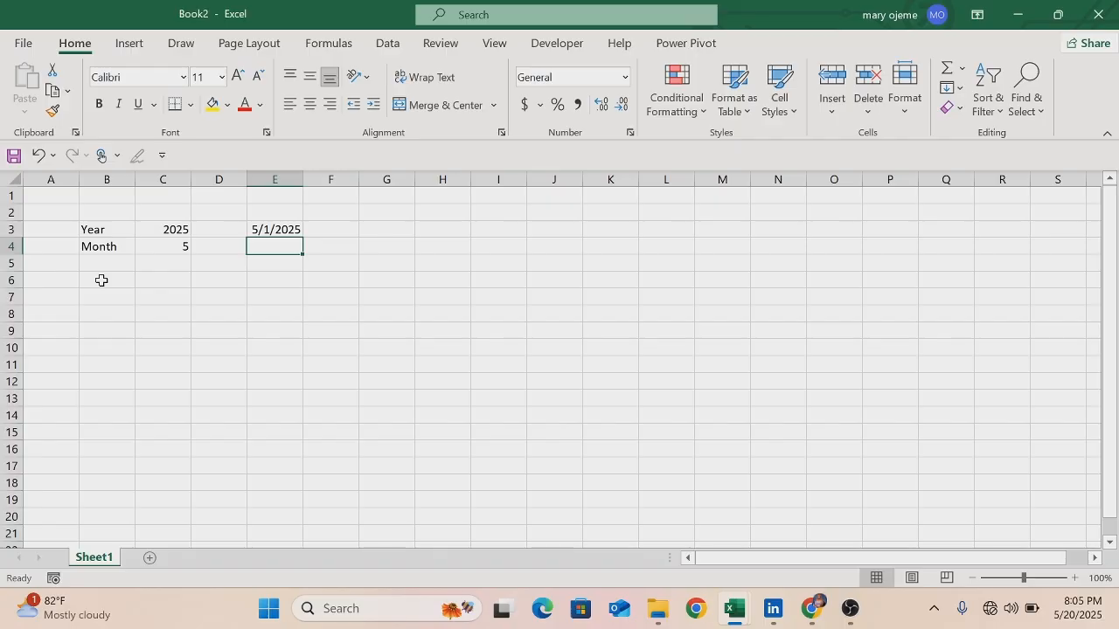
Step: Merge and center cells B6 through H6 as the calendar's title row
left_click_drag(101, 280, 438, 278)
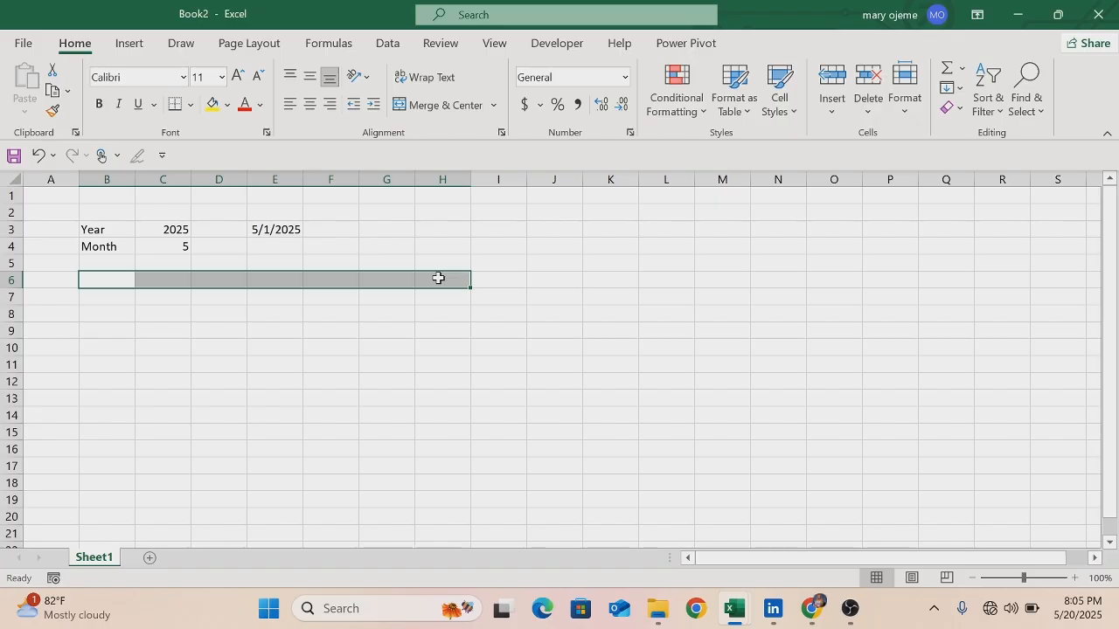
left_click(439, 108)
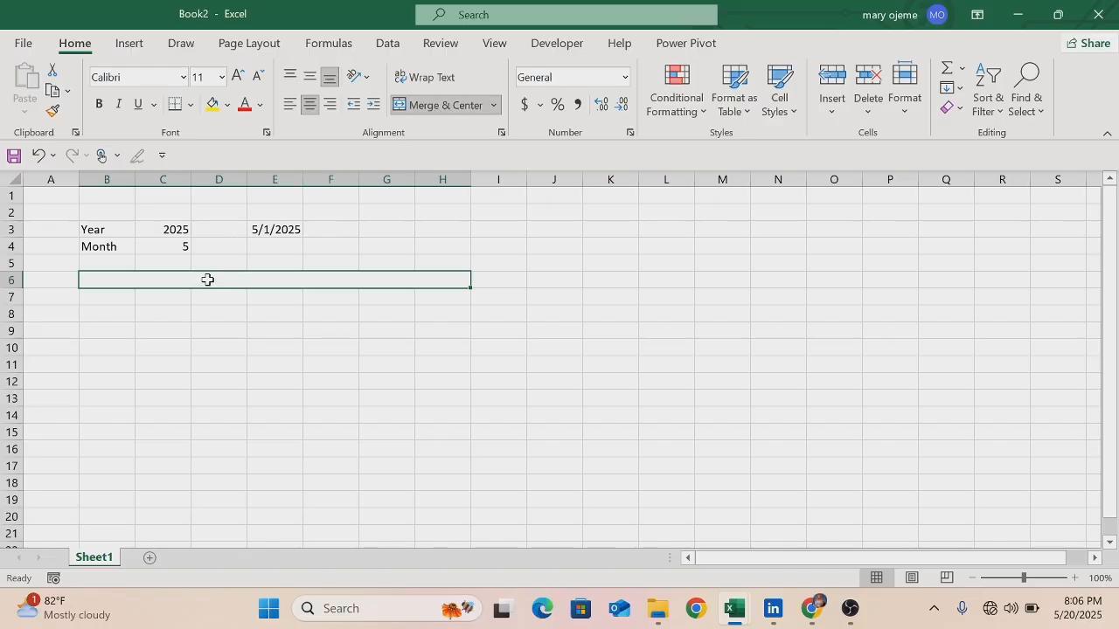
left_click(221, 333)
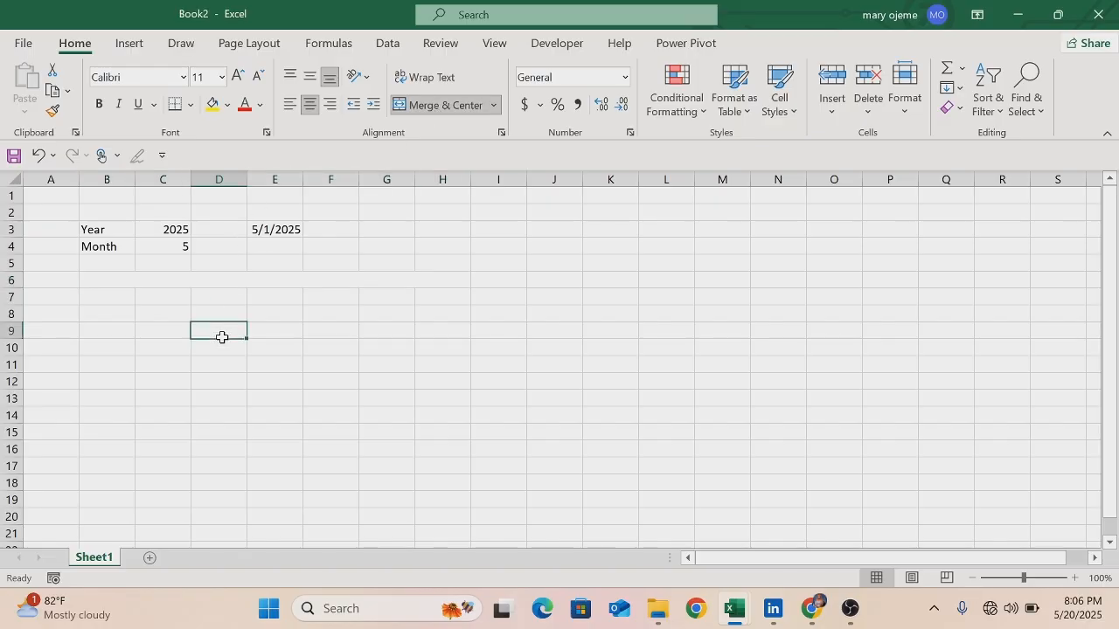
Step: Start the title formula in merged cell B6 with TEXT, using DATE(C3,C4,1) as its value argument
left_click(197, 281)
type("=")
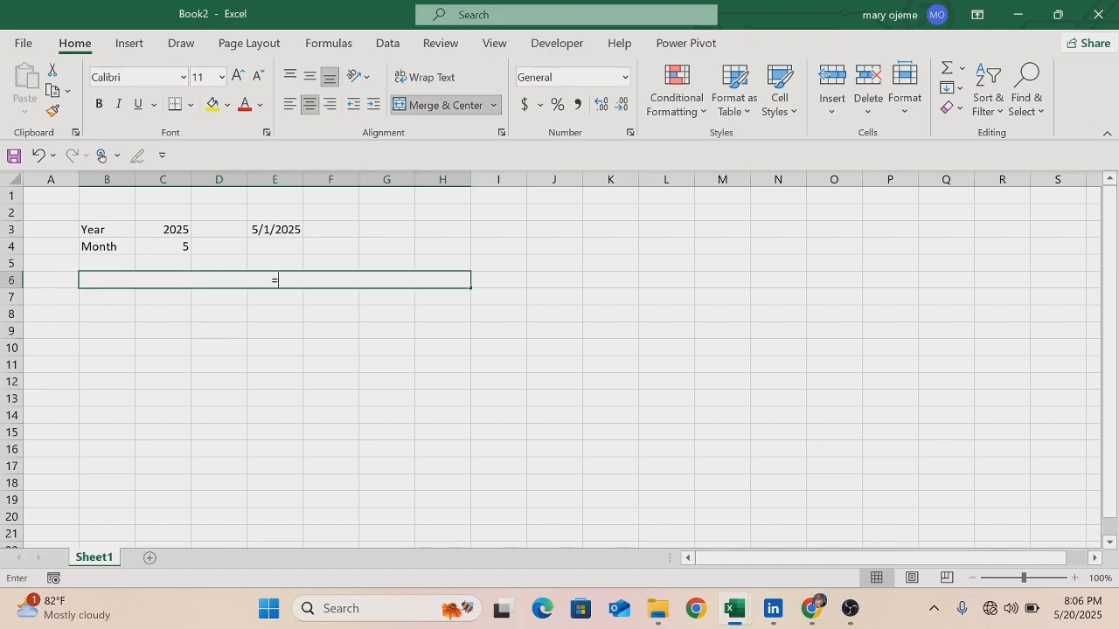
type("text")
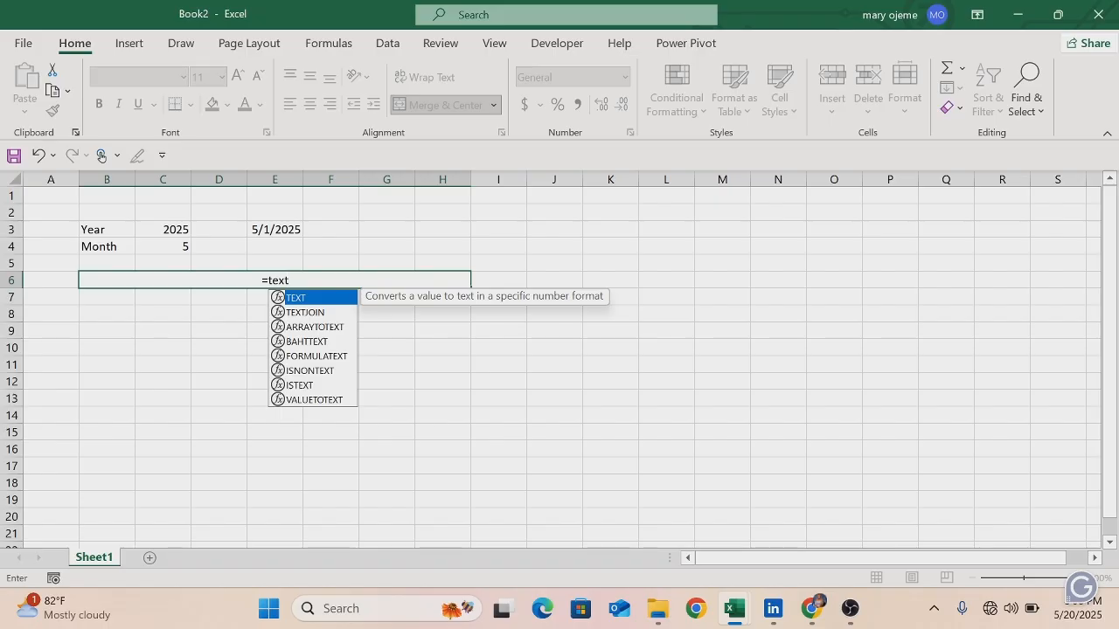
key("Tab")
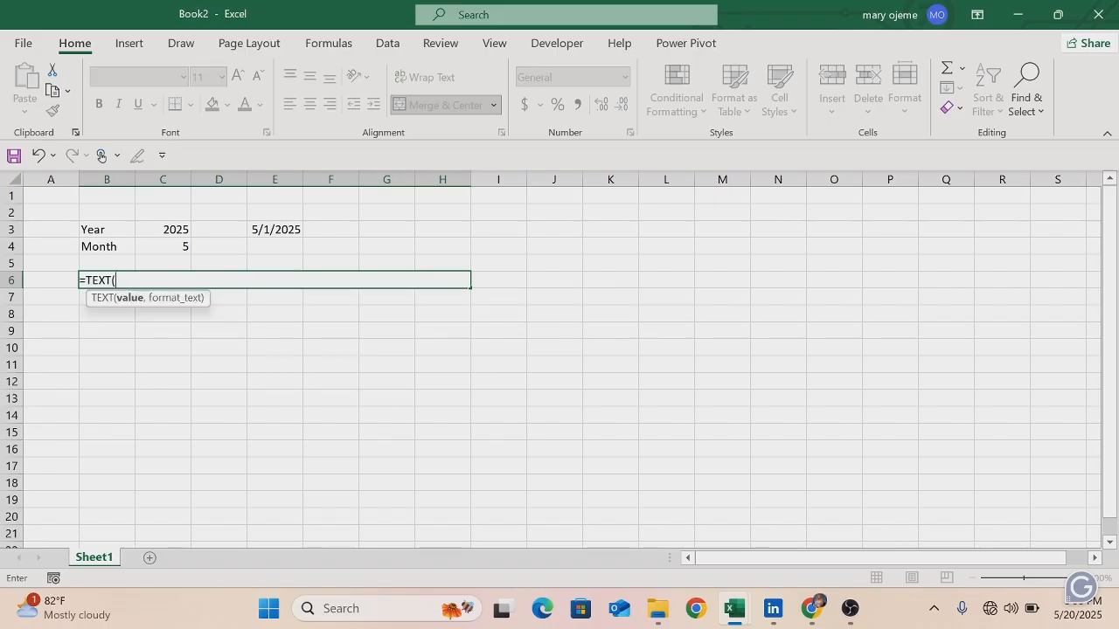
type("dat")
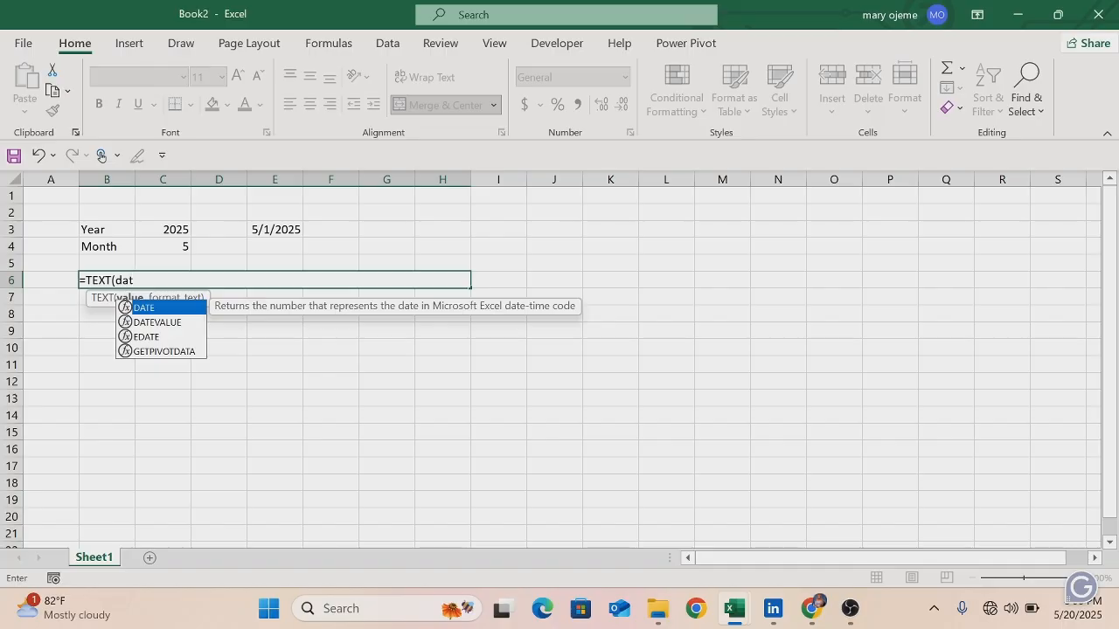
key("Tab")
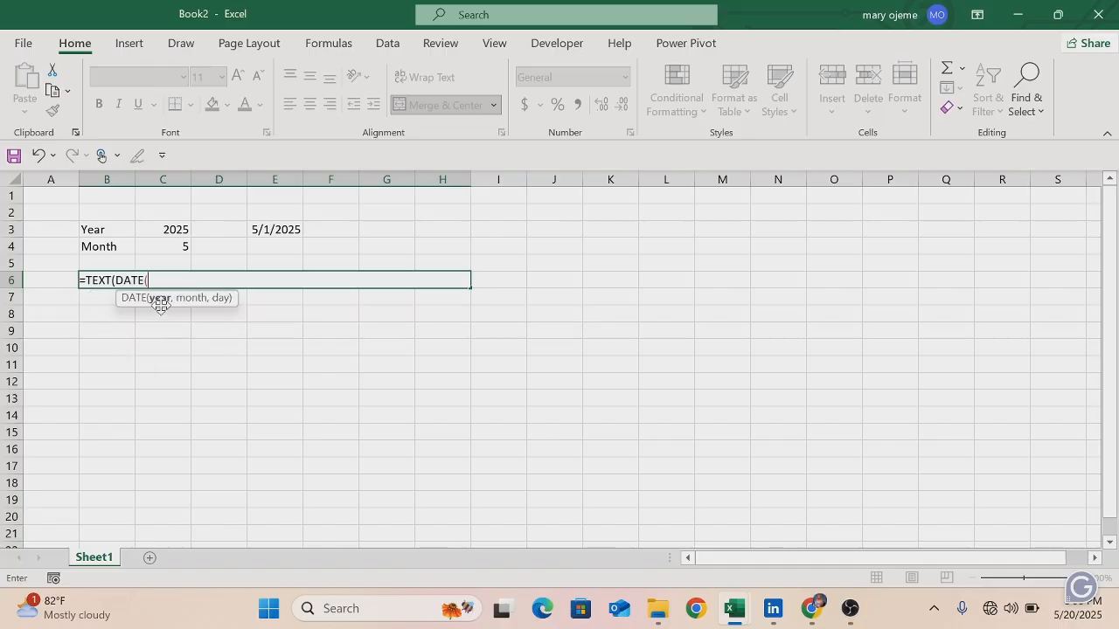
left_click(174, 229)
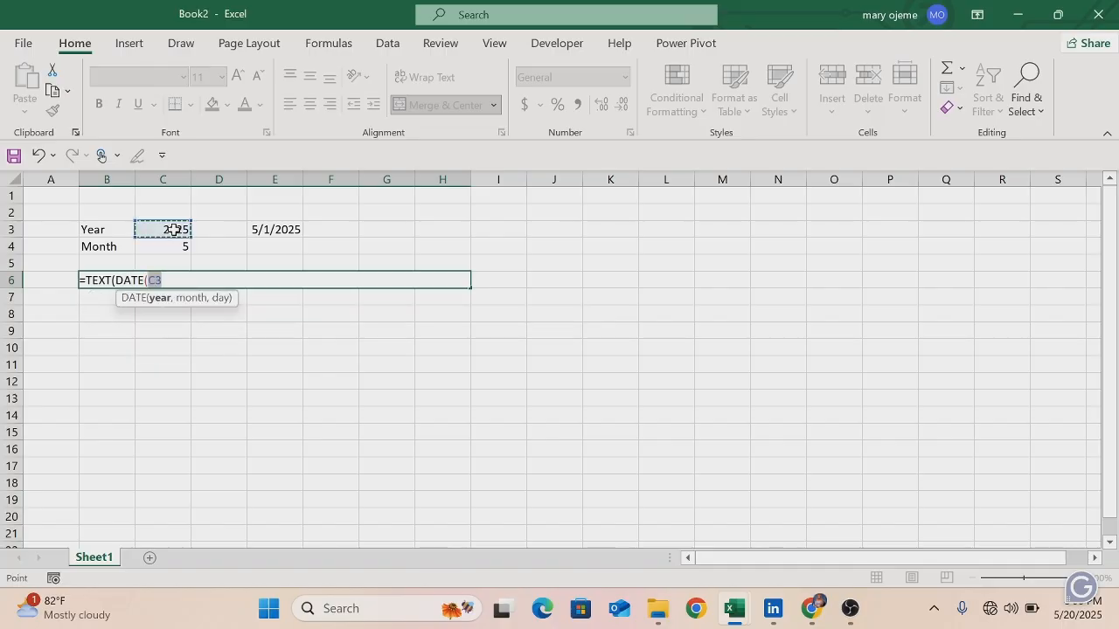
type(",")
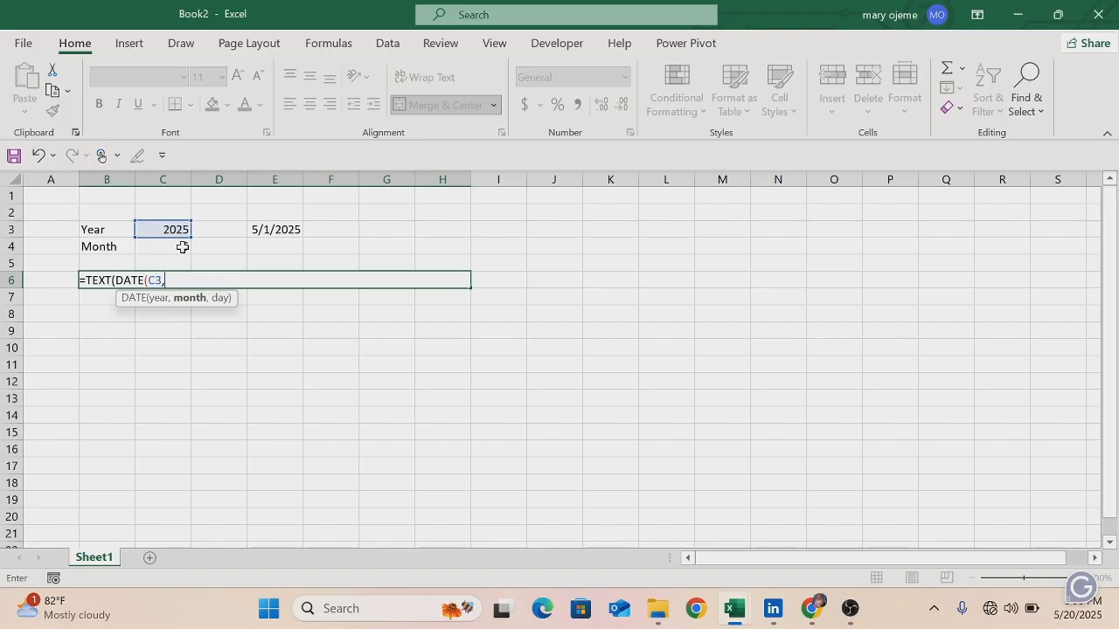
left_click(183, 247)
type(",1")
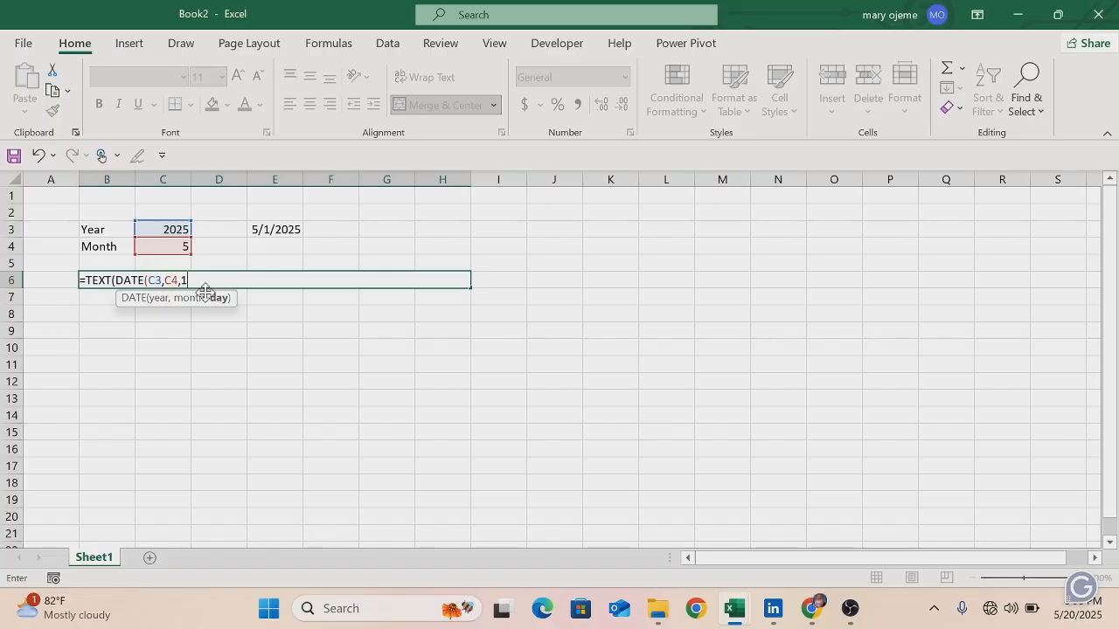
type(")")
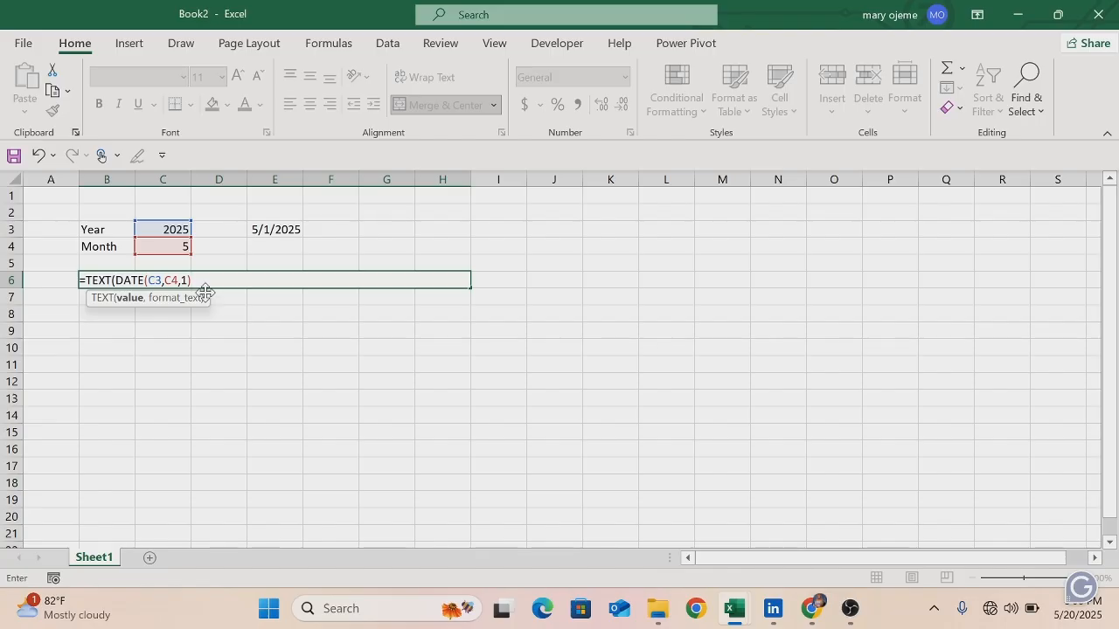
Step: Finish the title formula as =TEXT(DATE(C3,C4,1),"mmmm")&" "&C3, accepting the proposed formula correction
type(",")
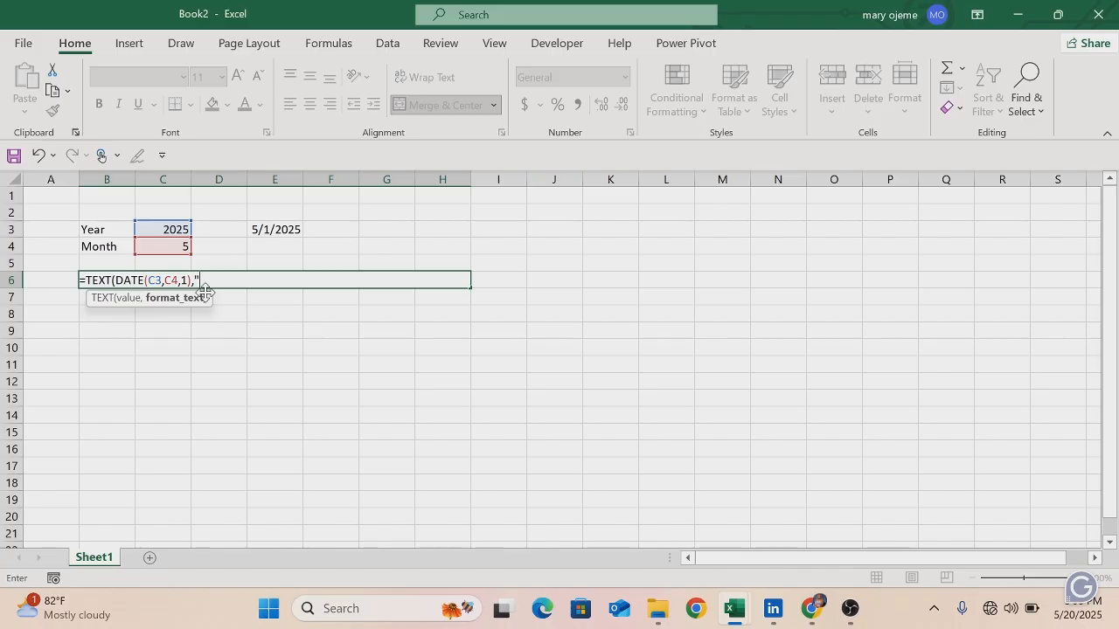
type("\"mmmm")
type(")&")
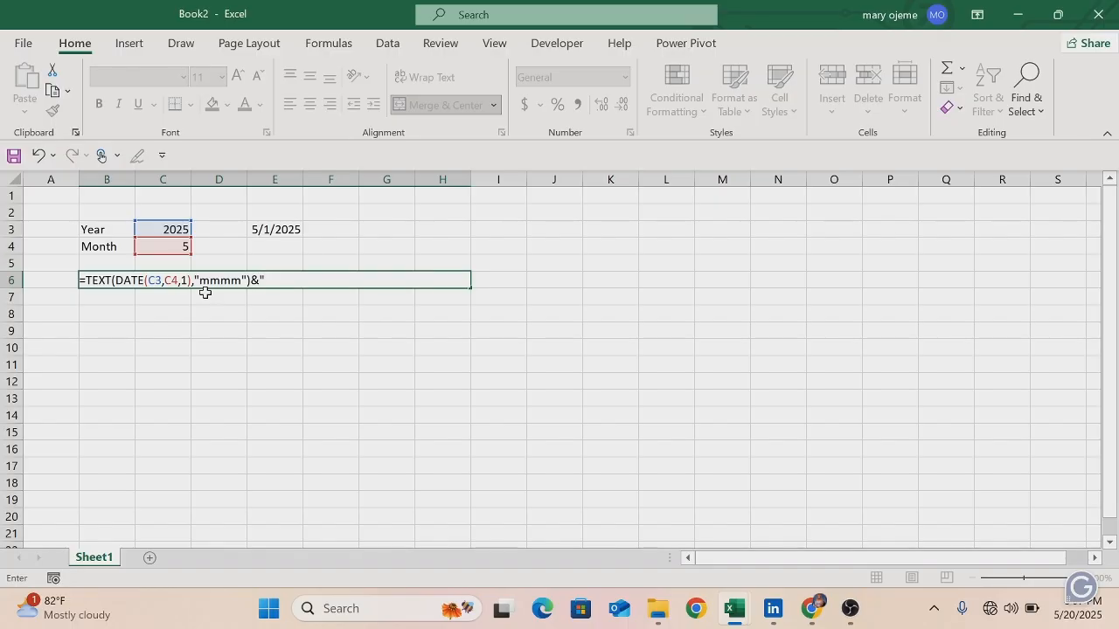
type("\"&")
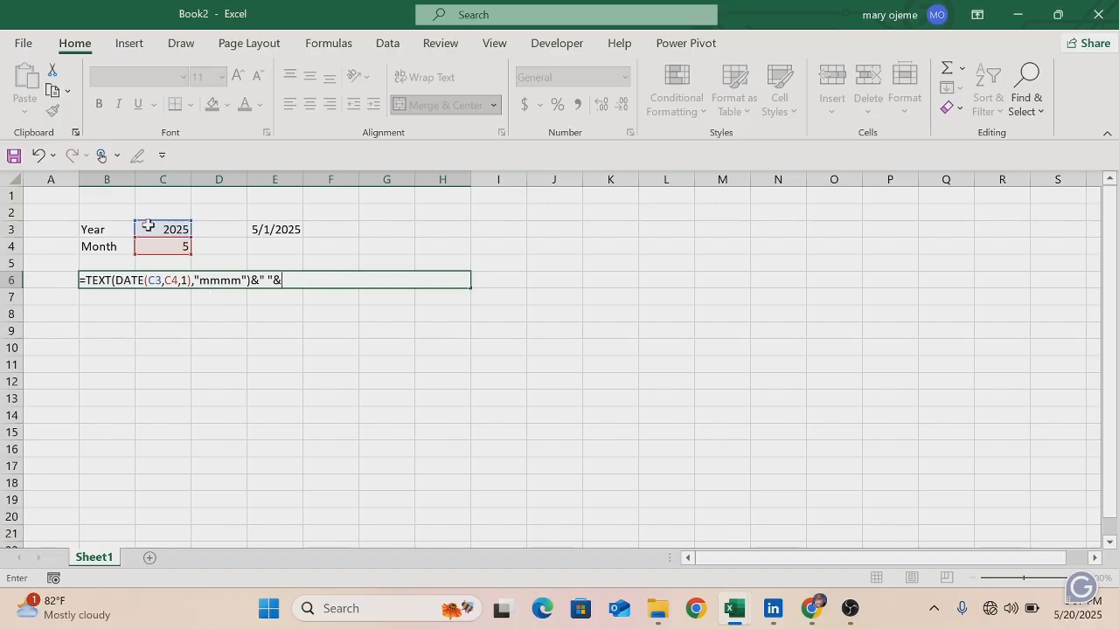
left_click(150, 225)
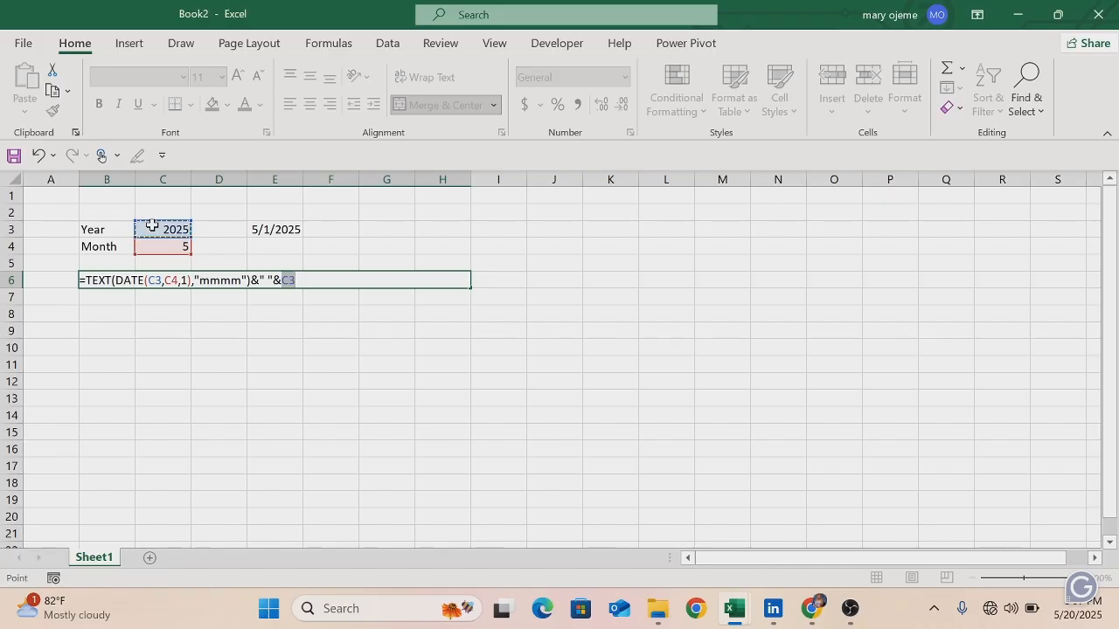
type(")")
key("Return")
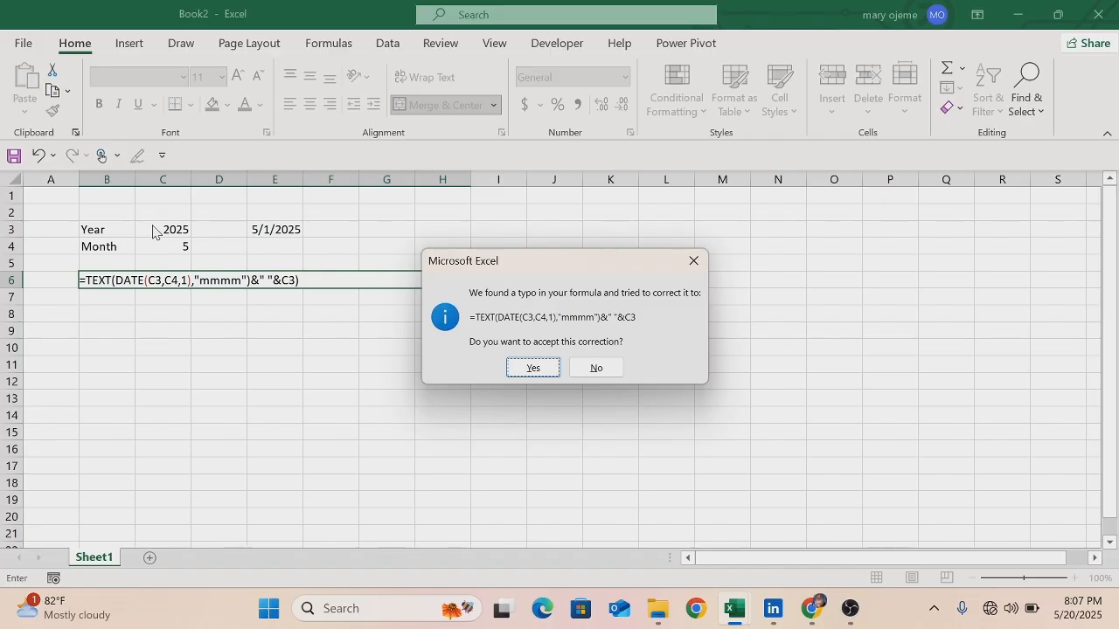
mouse_move(59, 601)
left_click(554, 367)
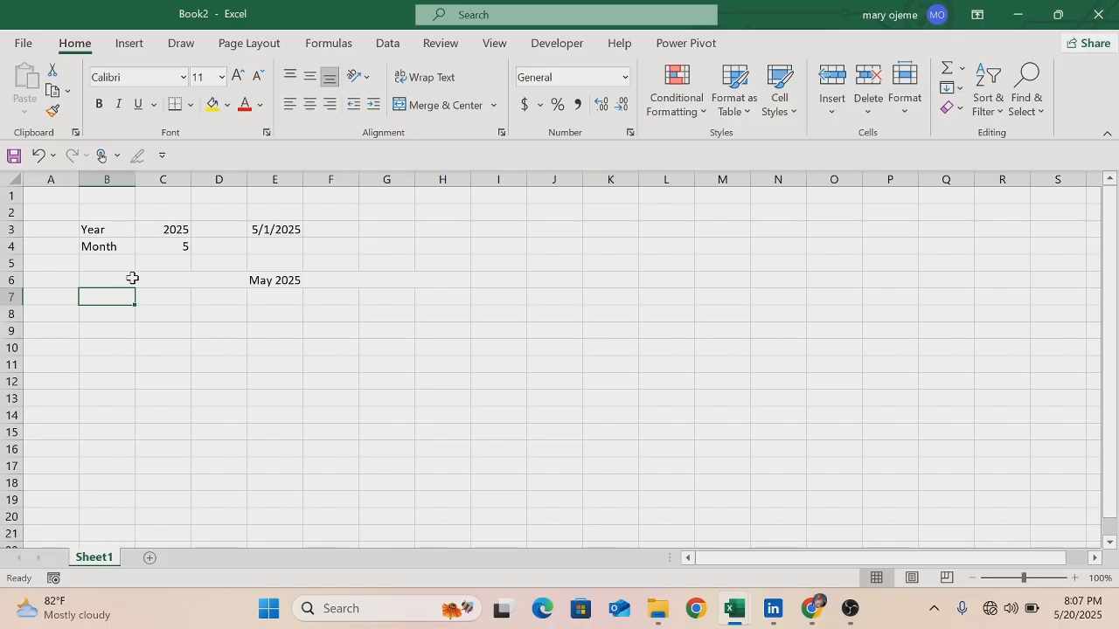
Step: Set the month in C4 to 6
double_click(188, 248)
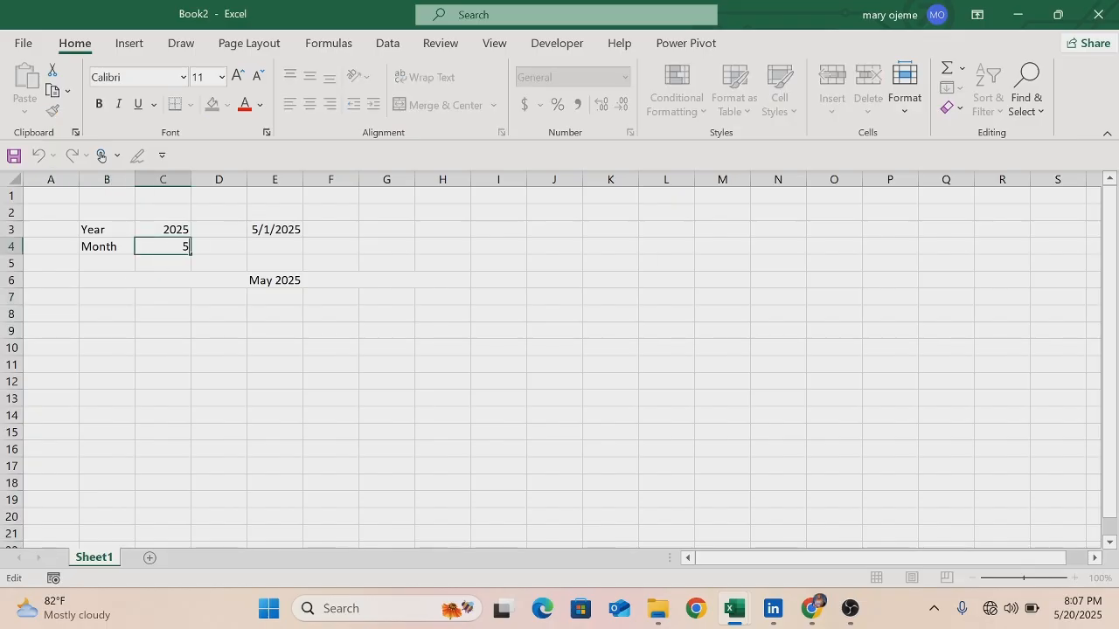
key("BackSpace")
type("6")
key("Return")
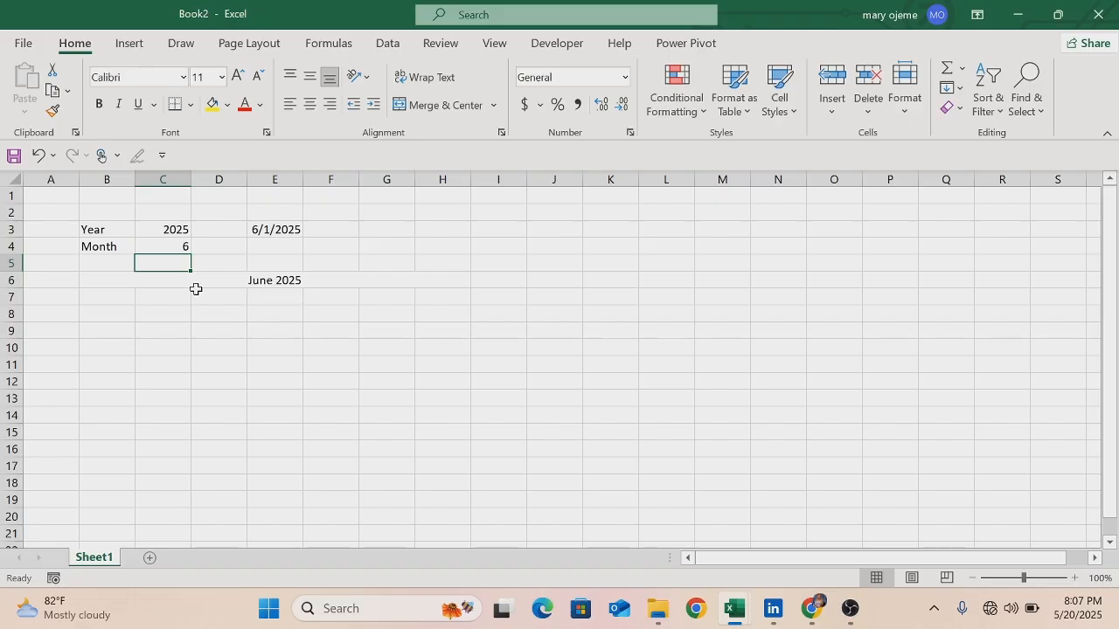
Step: Set the calendar title in row 6 to the Segoe UI font at size 20
left_click(116, 278)
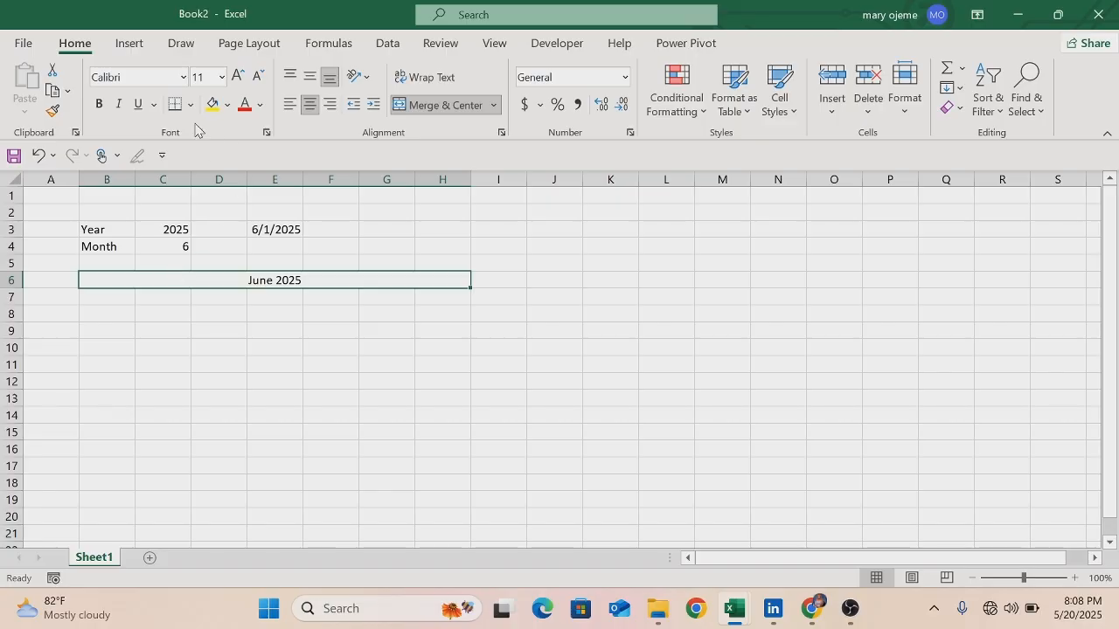
left_click(181, 80)
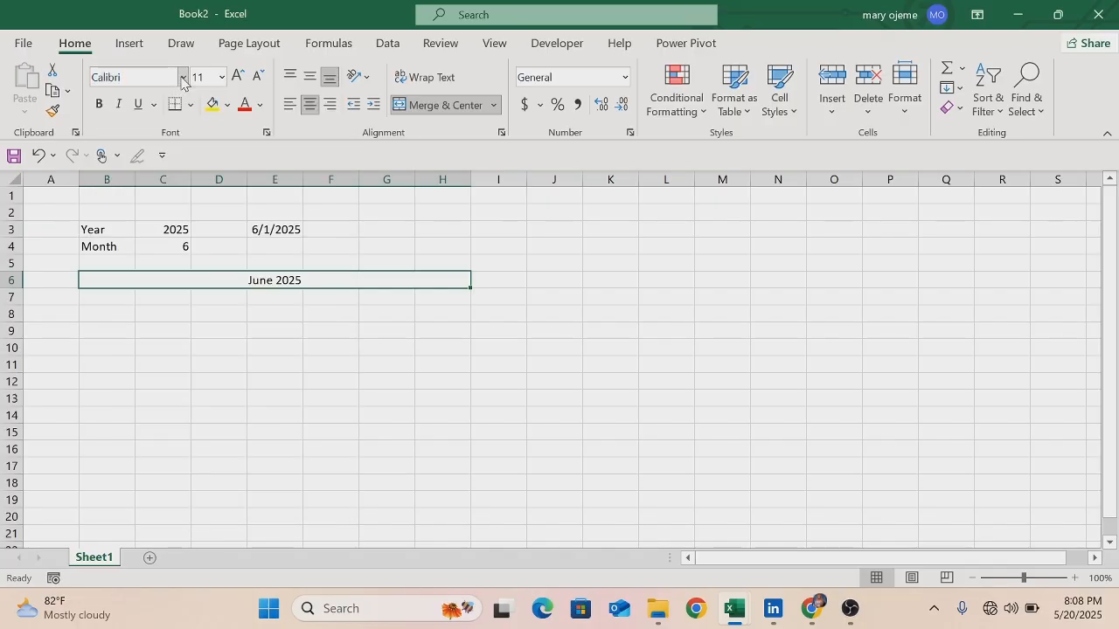
left_click(182, 81)
type("Segoe Fluent Icons")
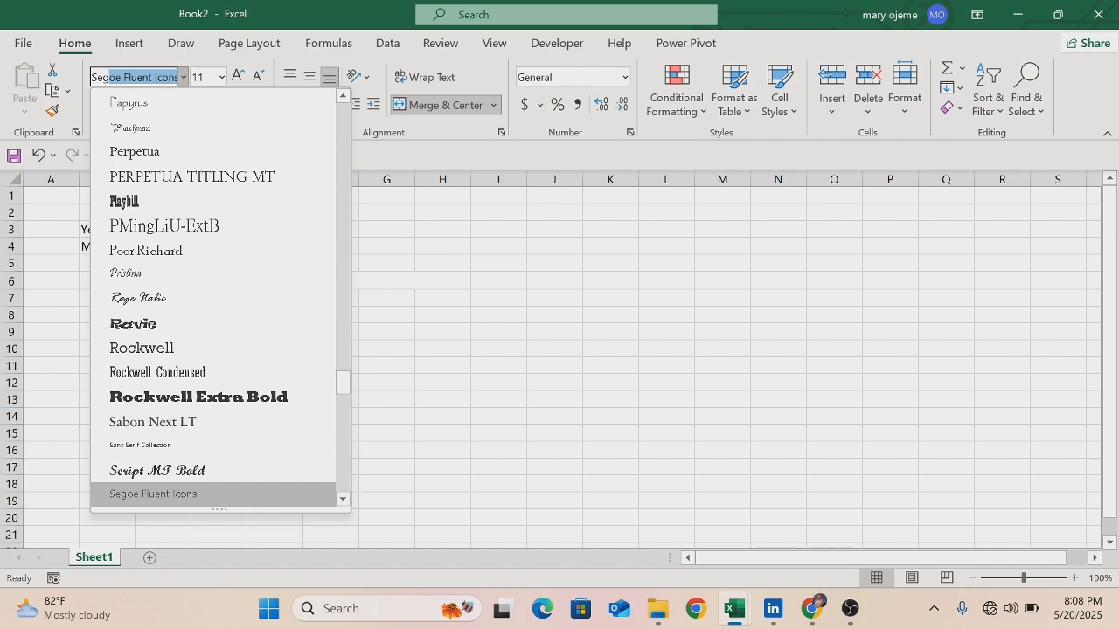
left_click_drag(347, 382, 344, 399)
left_click(168, 267)
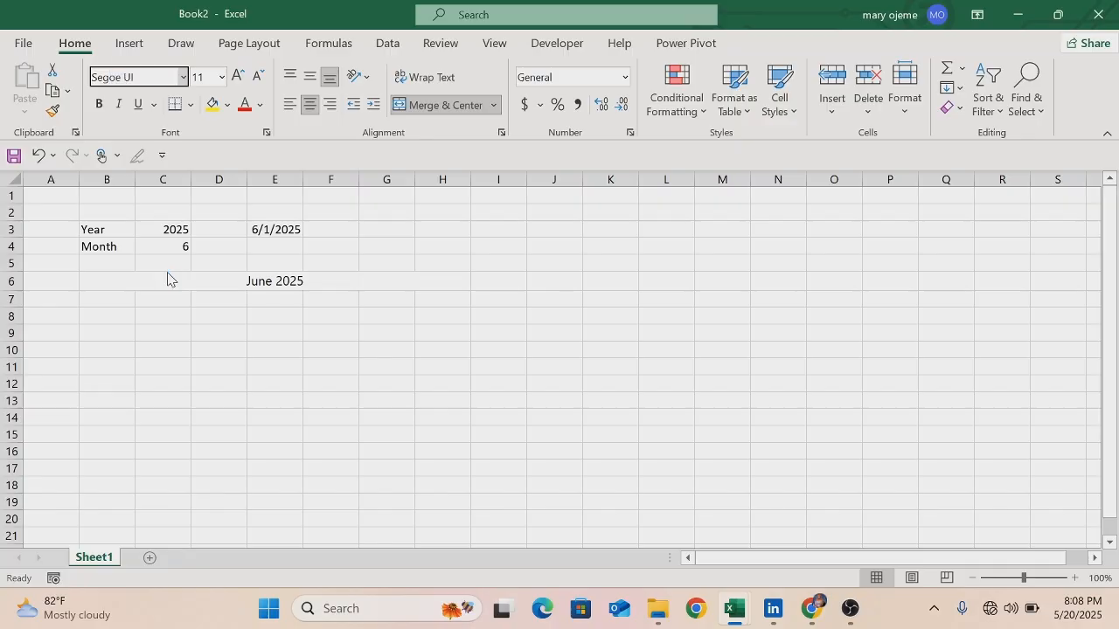
left_click(221, 77)
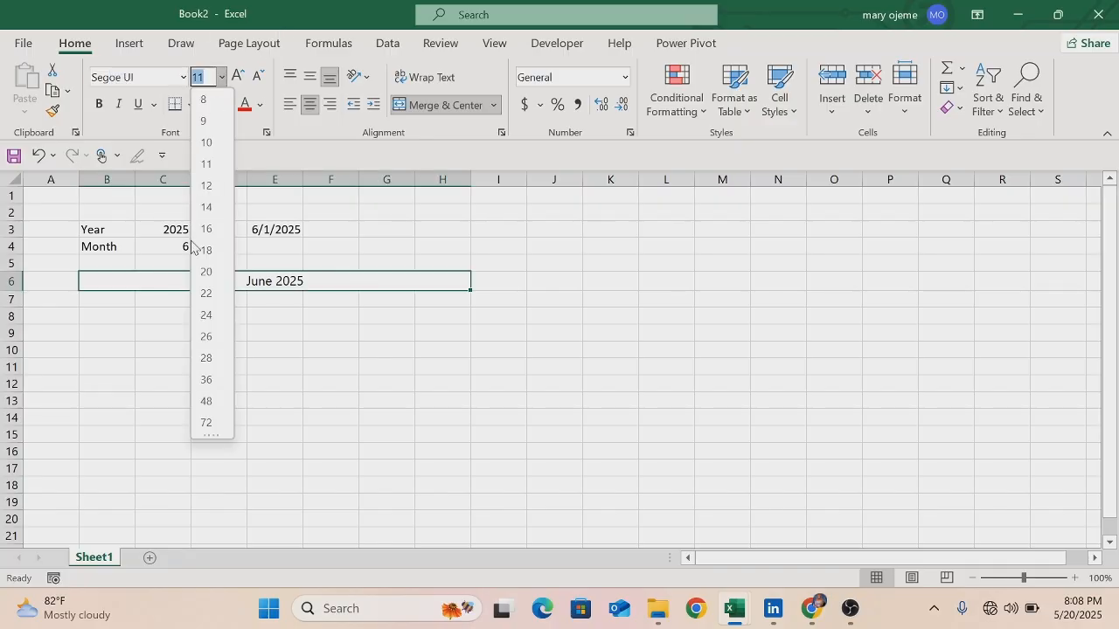
left_click(205, 272)
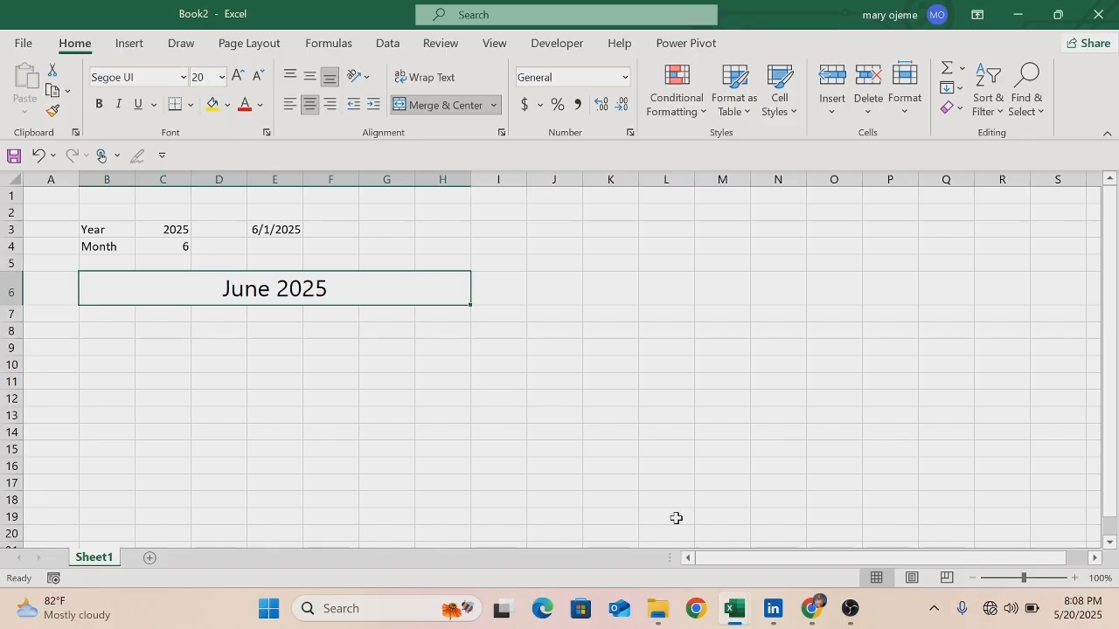
Step: Fill the title row with the darkest gold theme shade and make its text black and bold
mouse_move(736, 610)
mouse_move(785, 546)
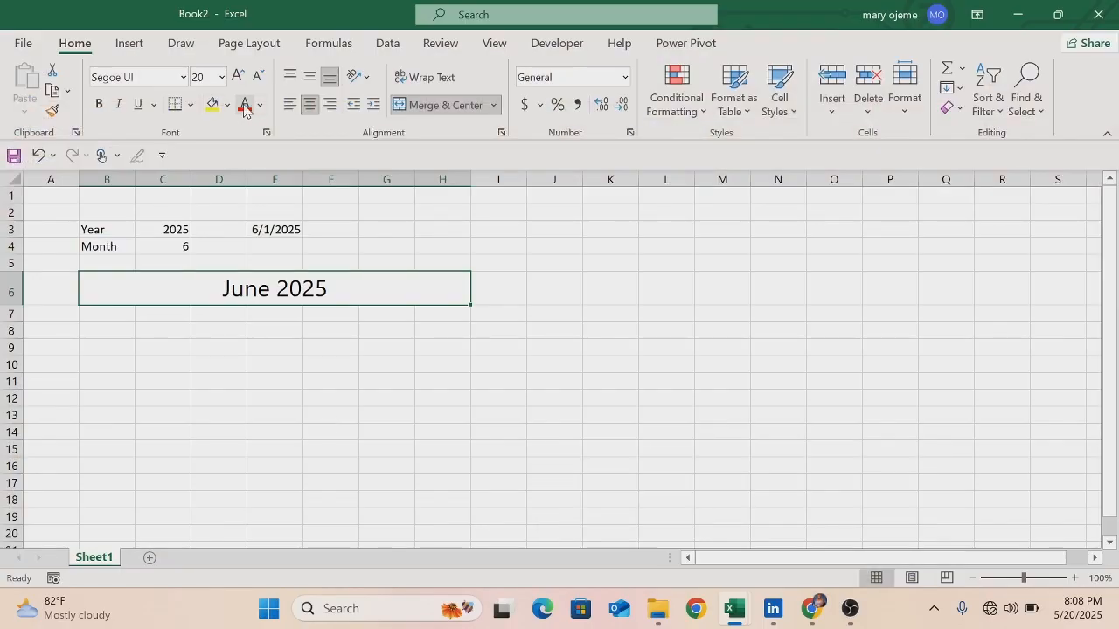
left_click(227, 105)
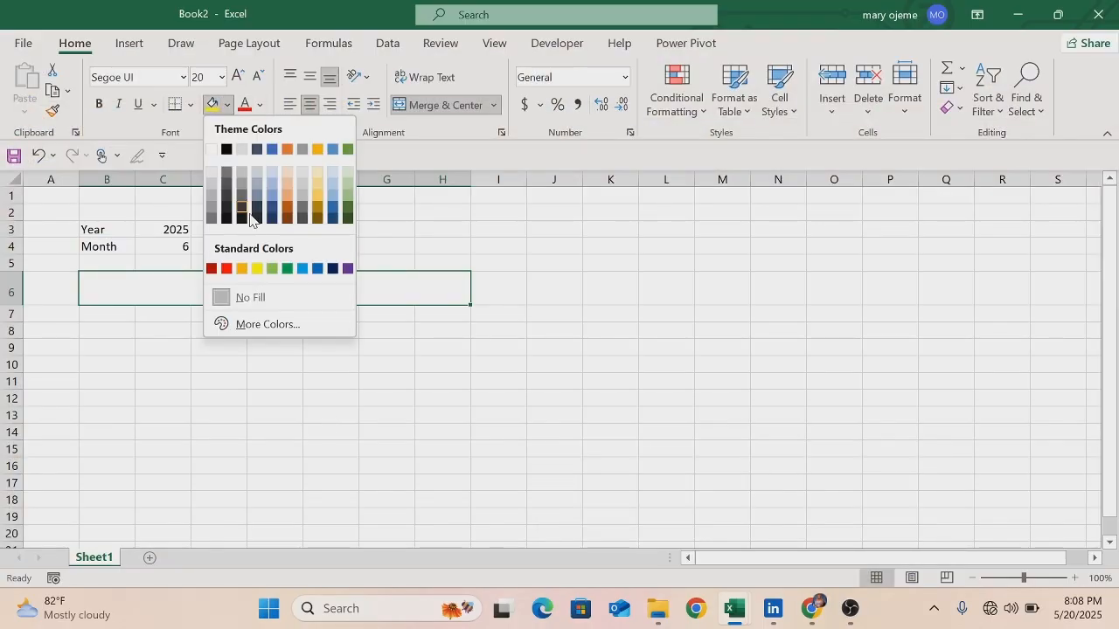
left_click(317, 220)
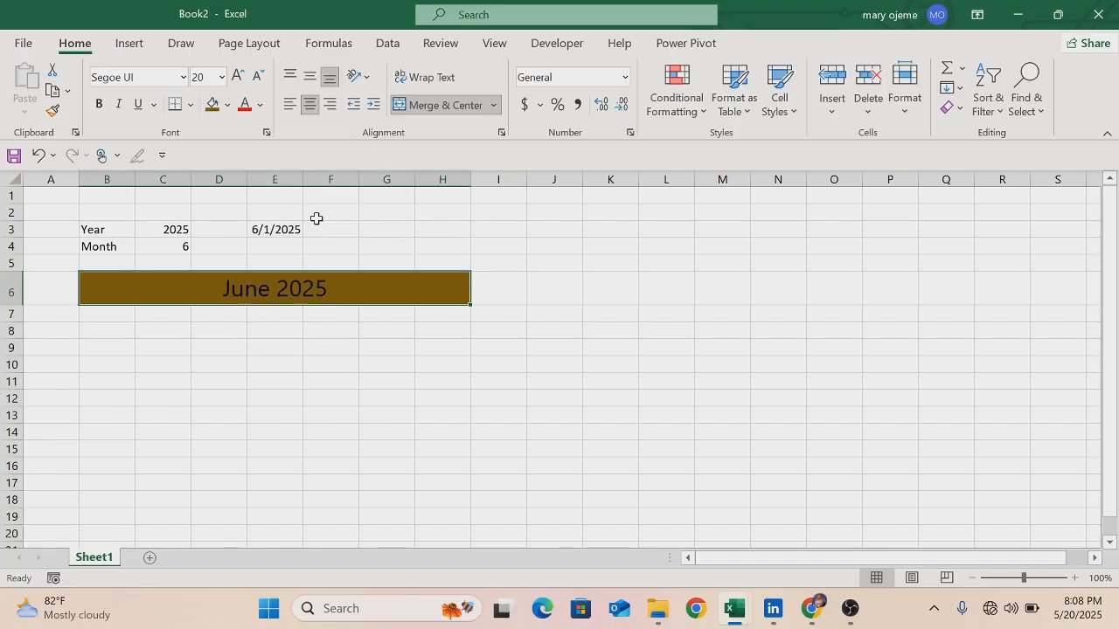
left_click(259, 105)
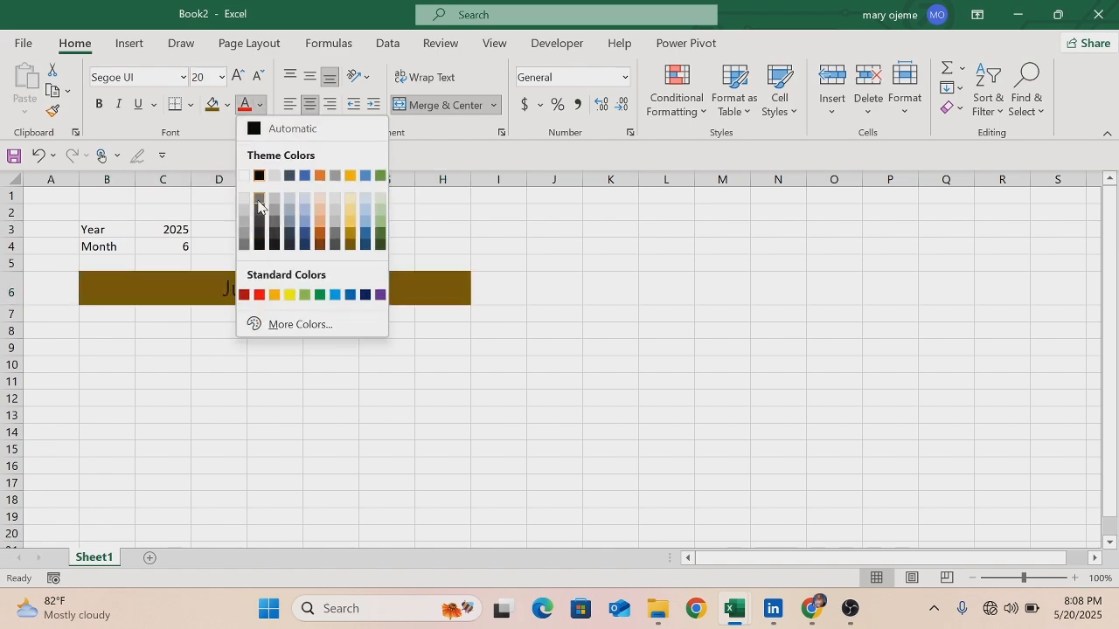
left_click(258, 176)
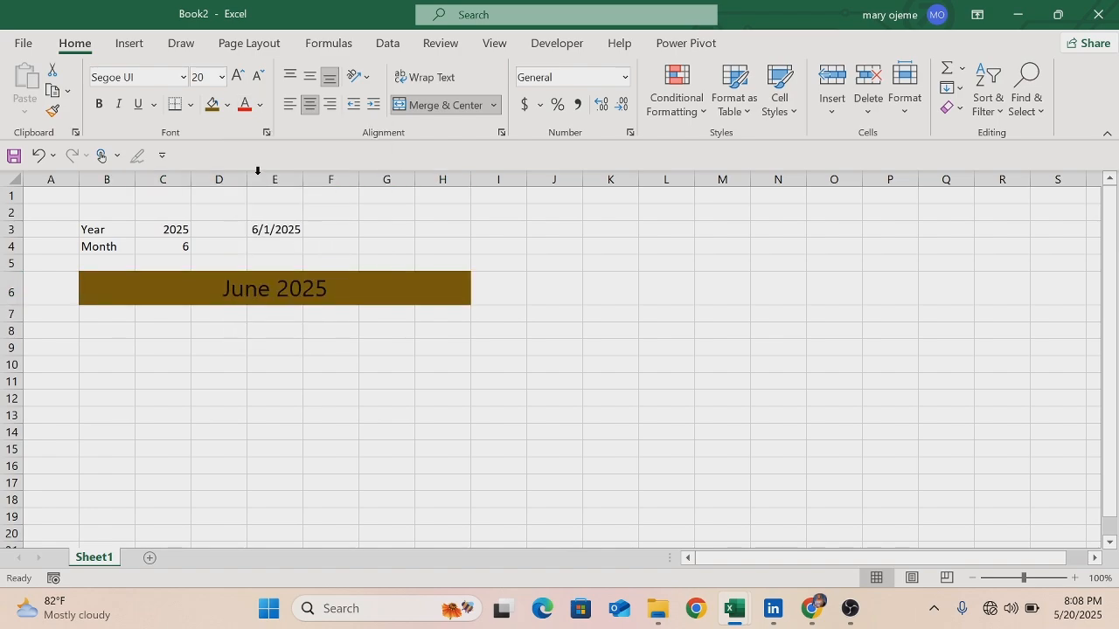
left_click(101, 105)
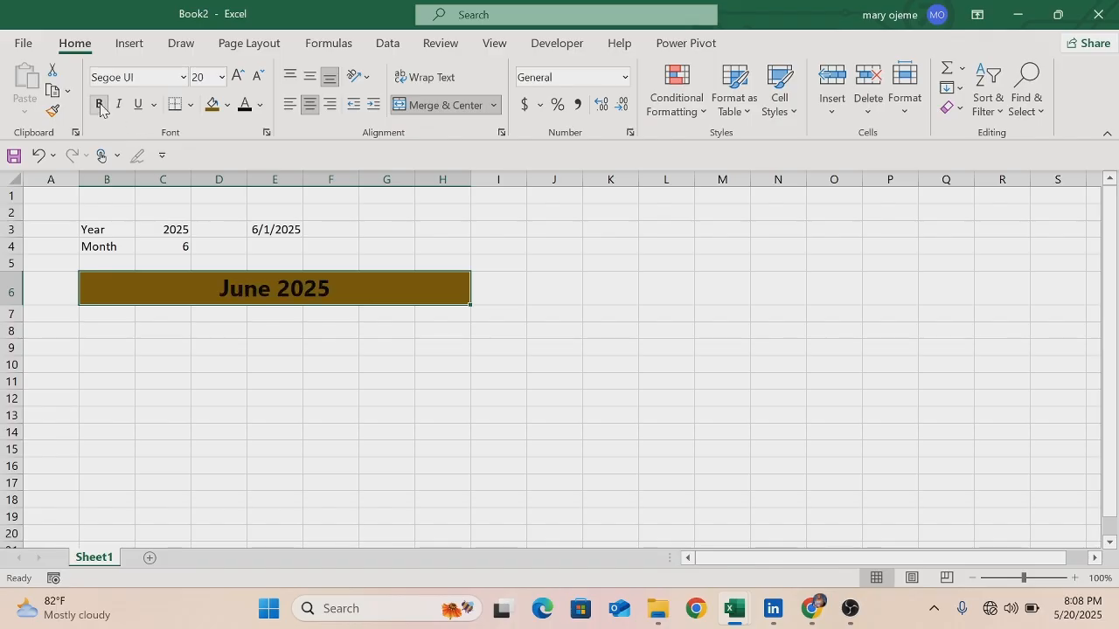
left_click(250, 367)
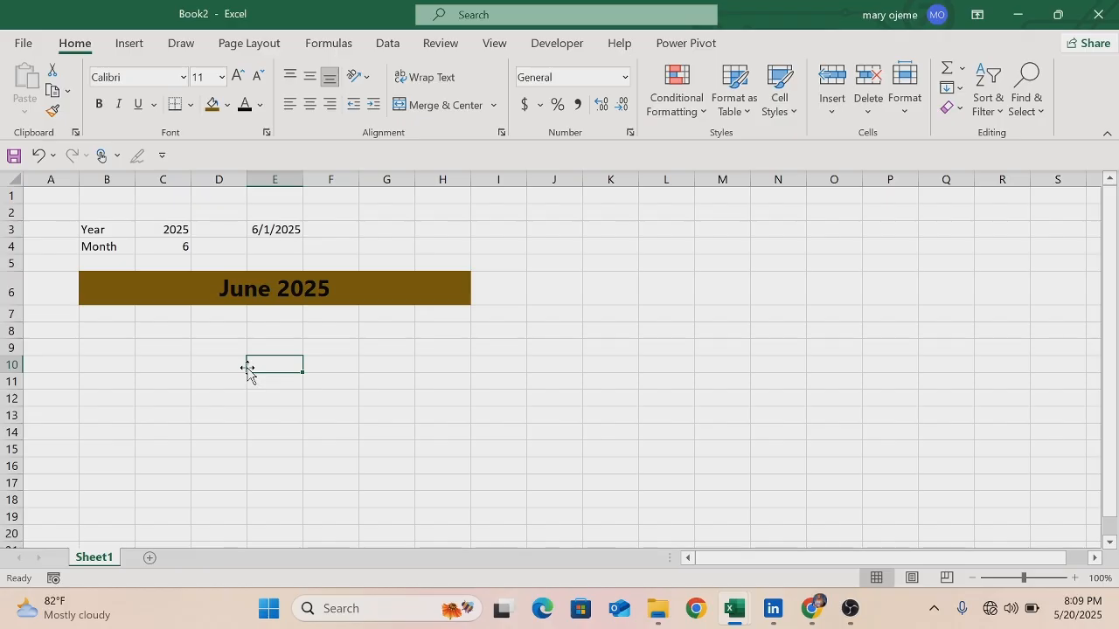
Step: Enter the weekday headers Sun, Mon and Tue in cells B7 to D7 under the calendar title
left_click(113, 314)
type("Sun")
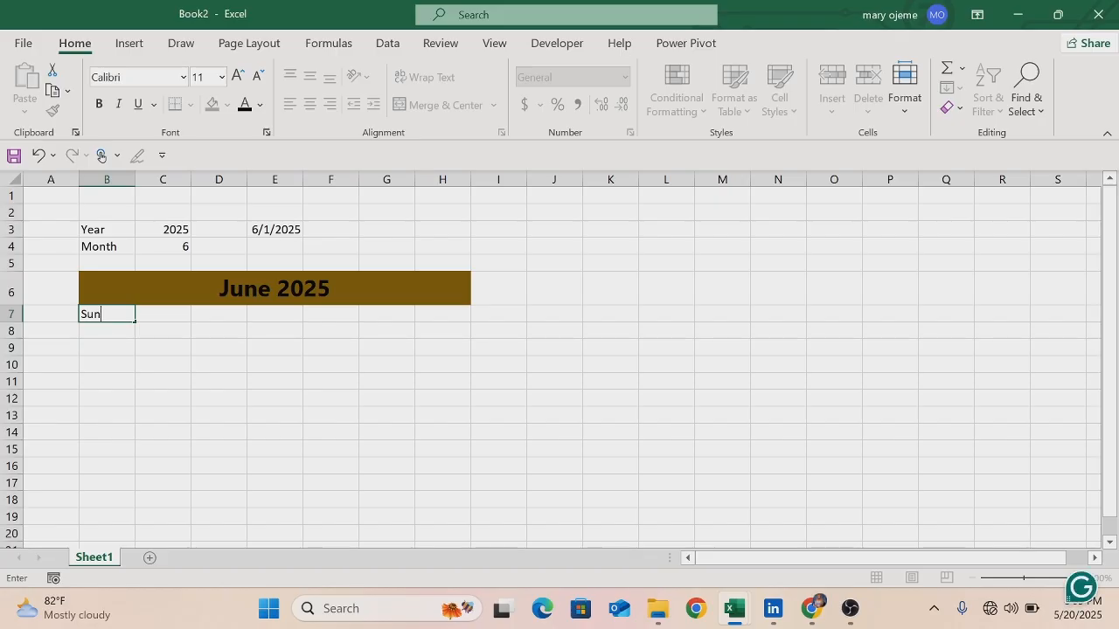
key("Tab")
type("M")
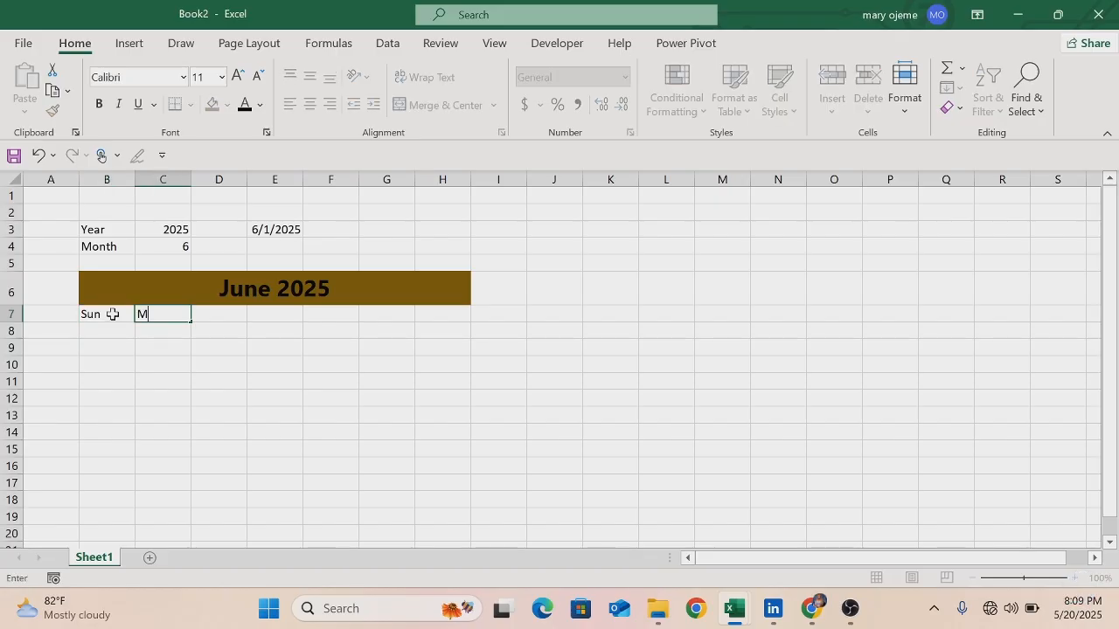
type("on")
key("Tab")
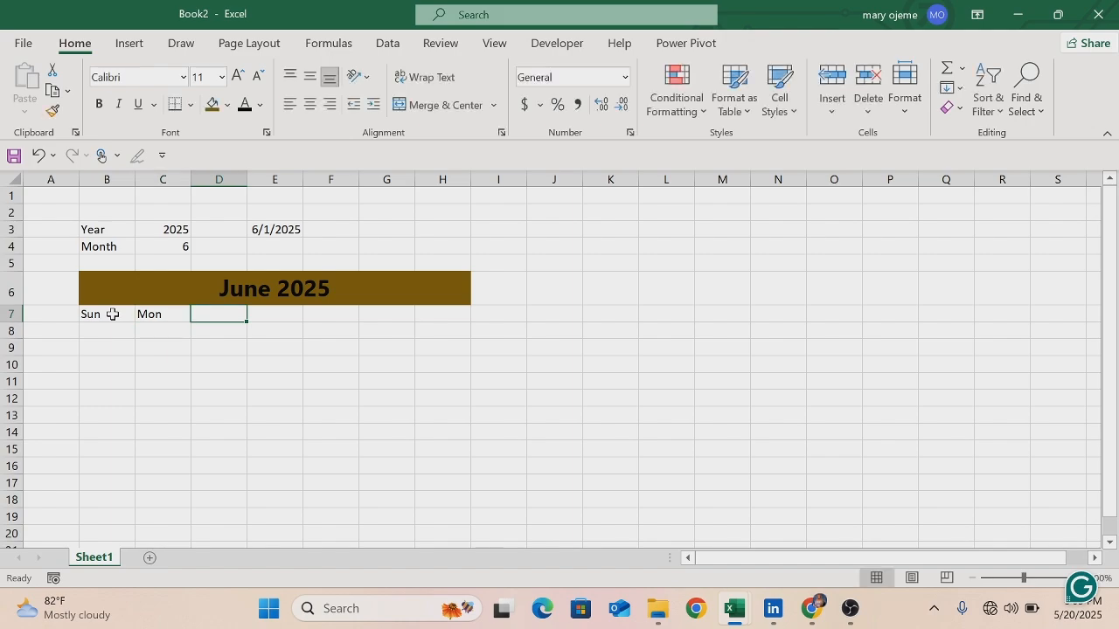
type("T")
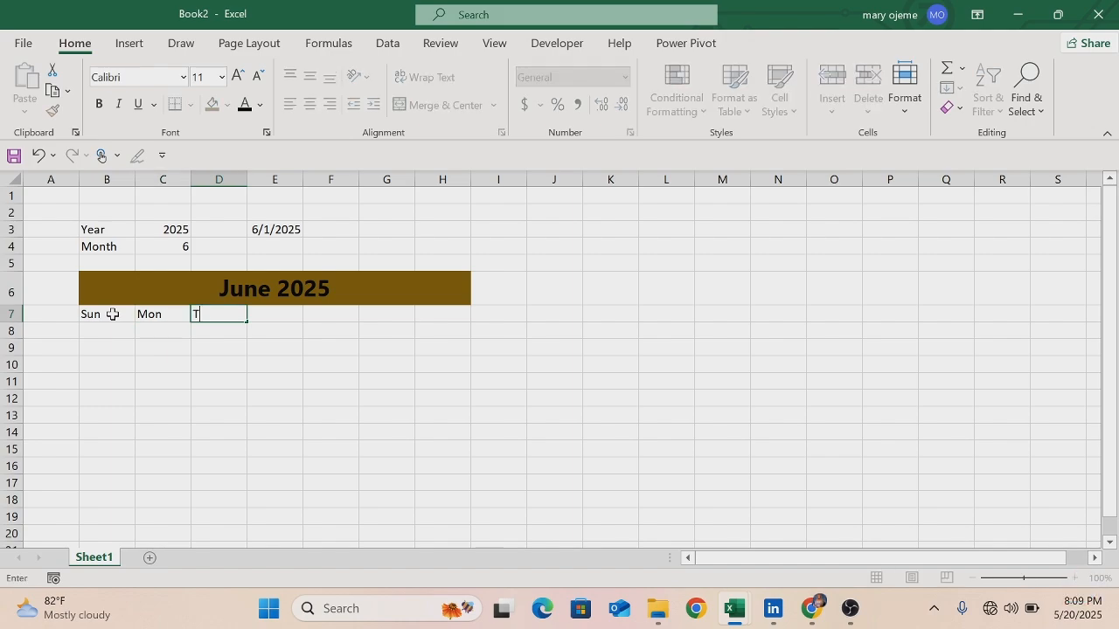
type("UE")
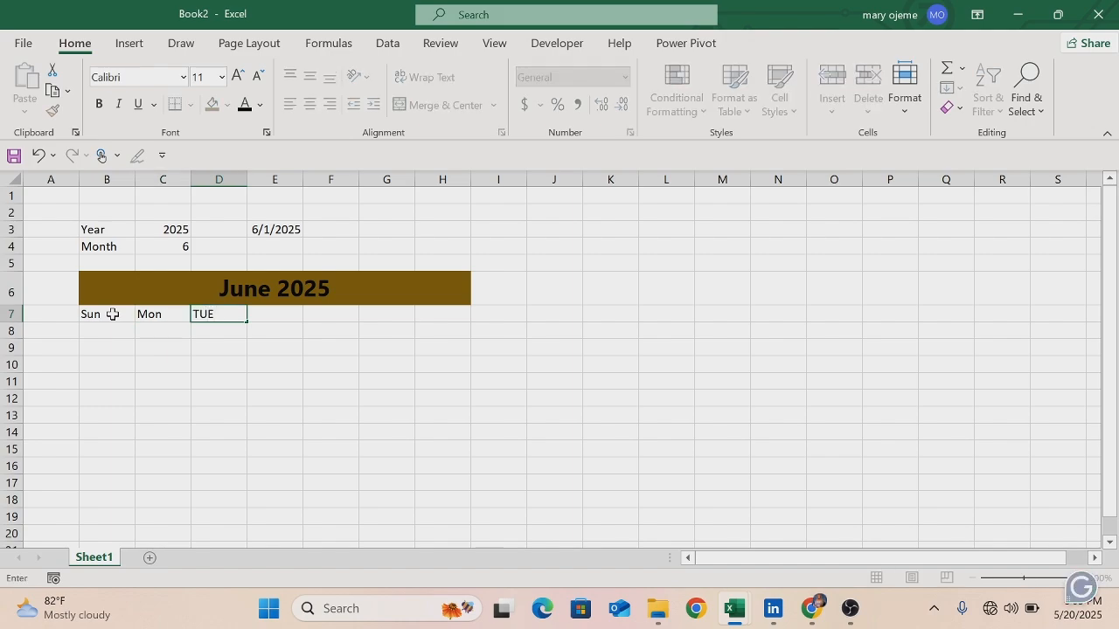
key("BackSpace")
key("BackSpace")
type("ue")
key("Tab")
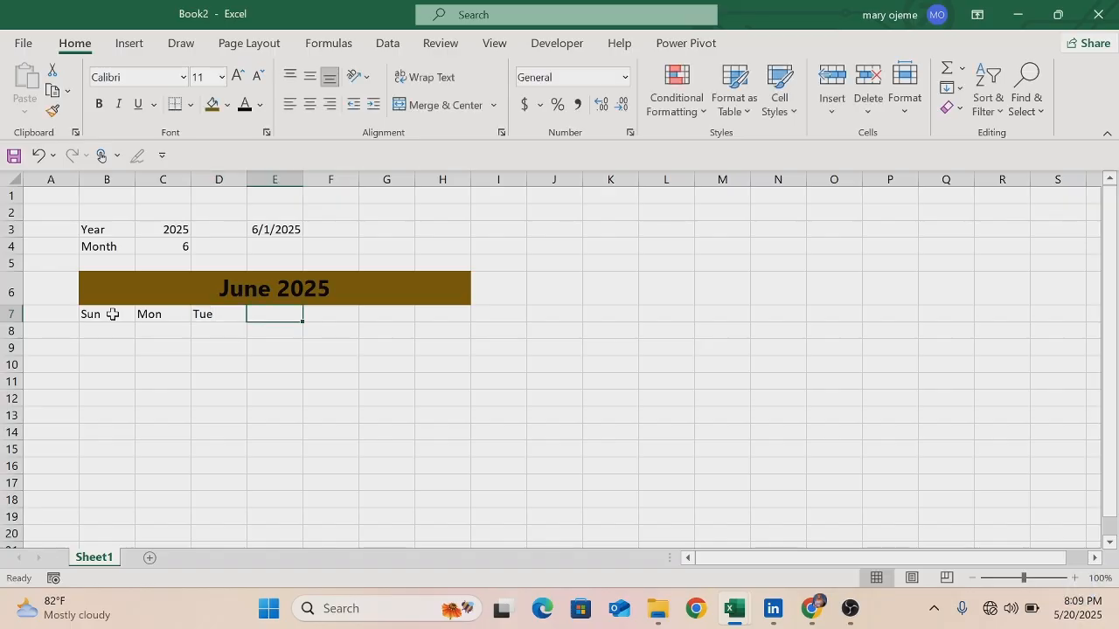
Step: Complete the weekday header row with Wed, Thu, Fri and Sat in cells E7 to H7
type("Wed")
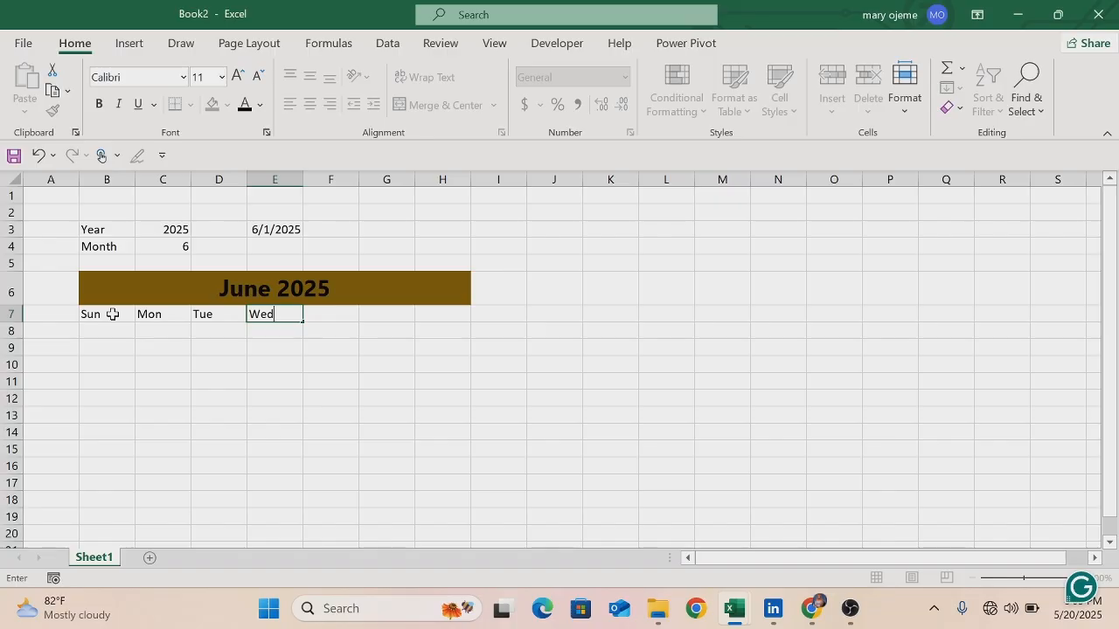
key("Tab")
type("T")
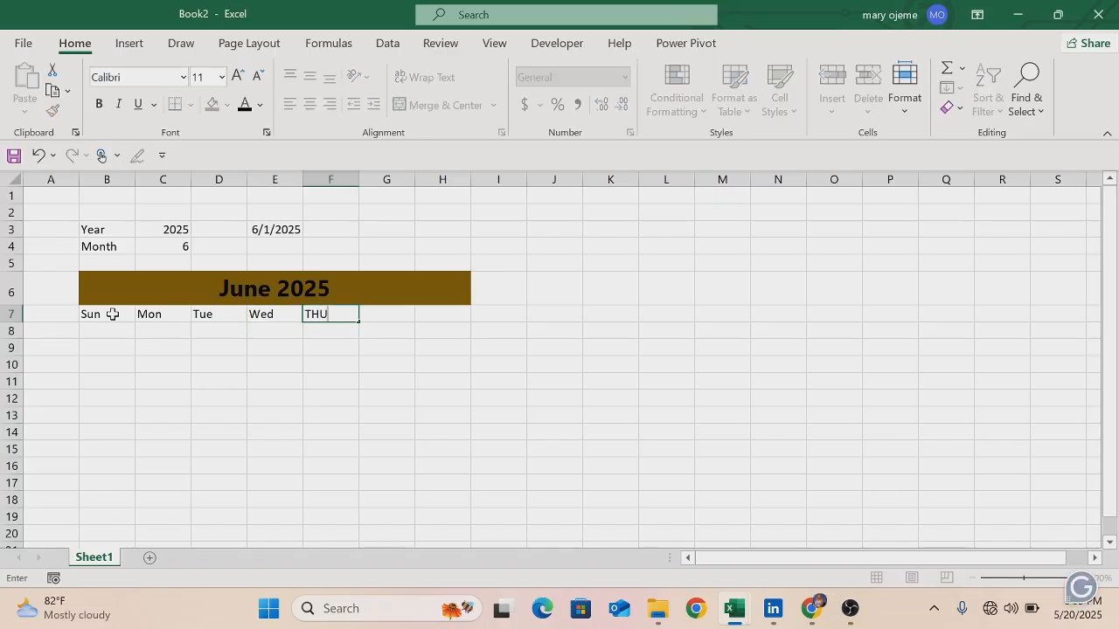
key("BackSpace")
type("hu")
key("Tab")
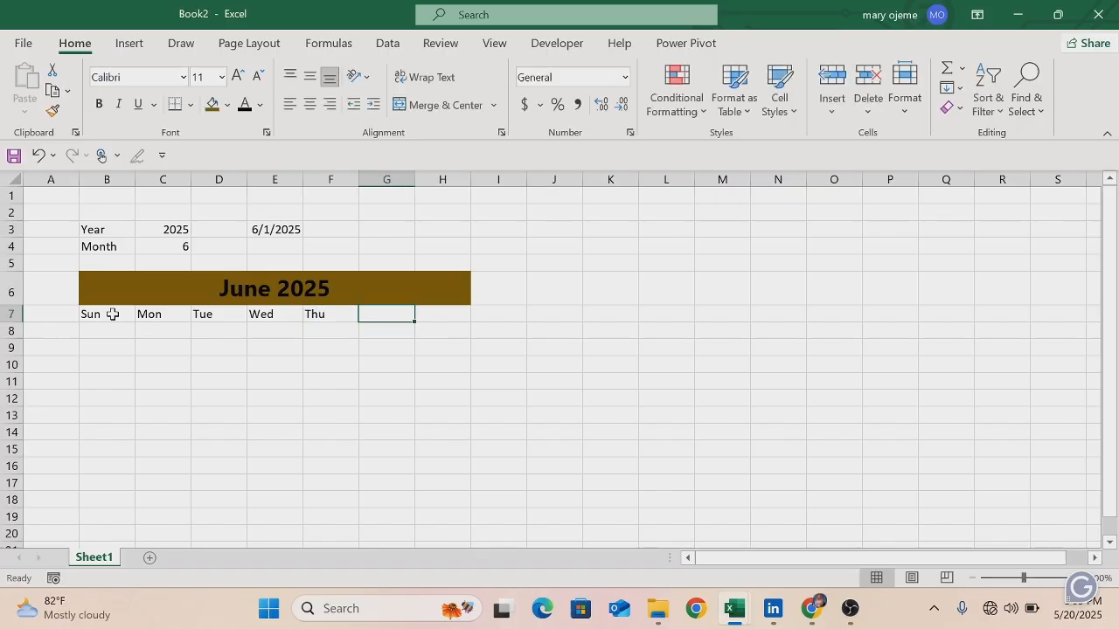
type("Fri")
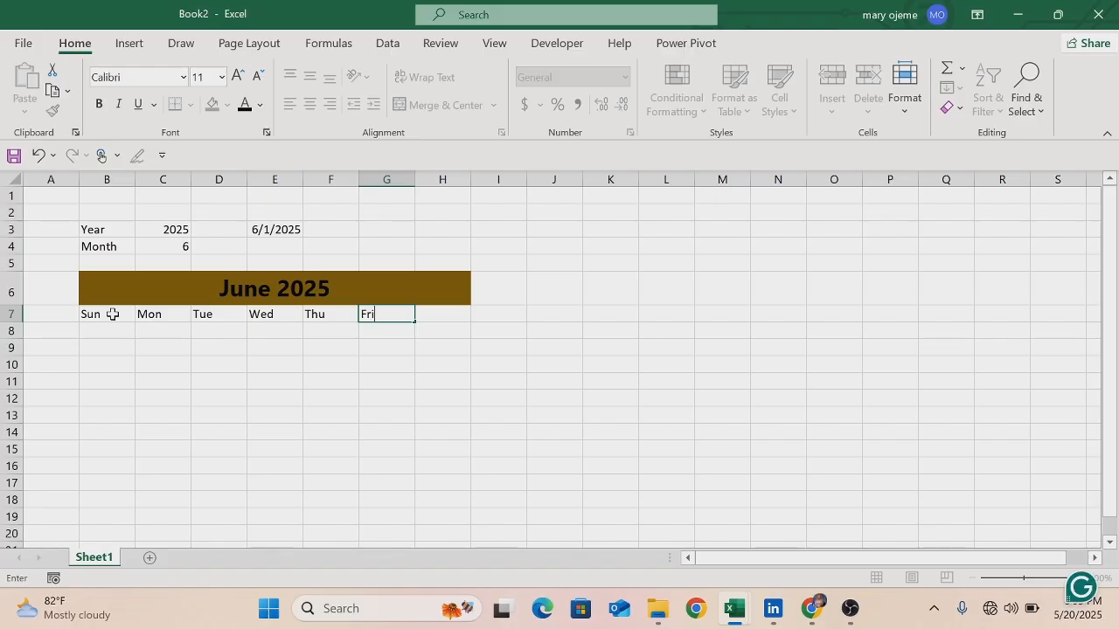
key("Tab")
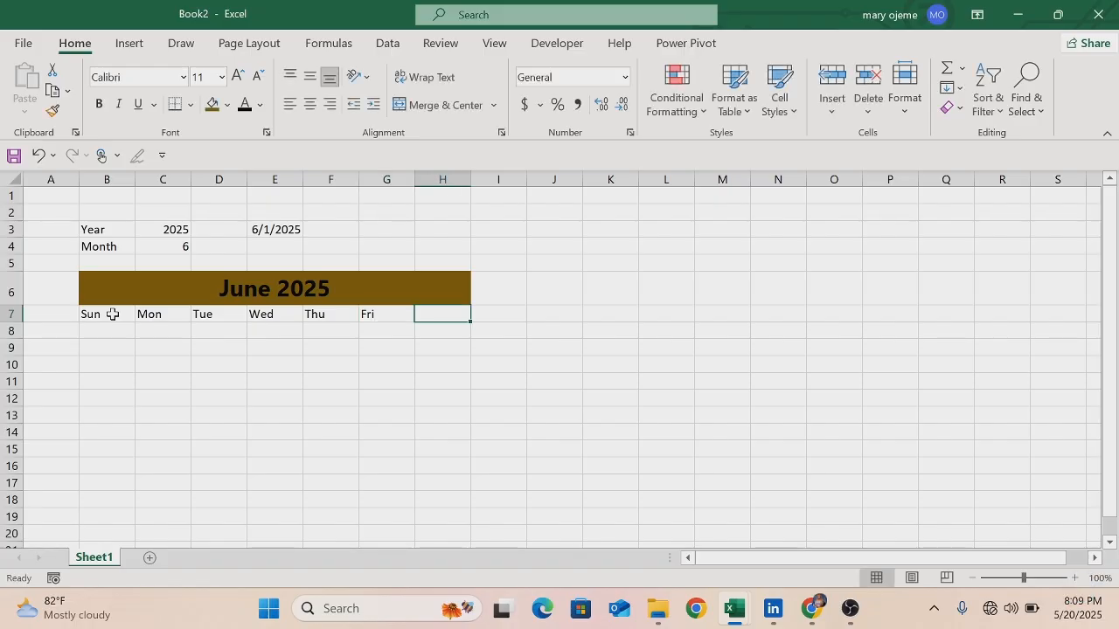
type("Sa")
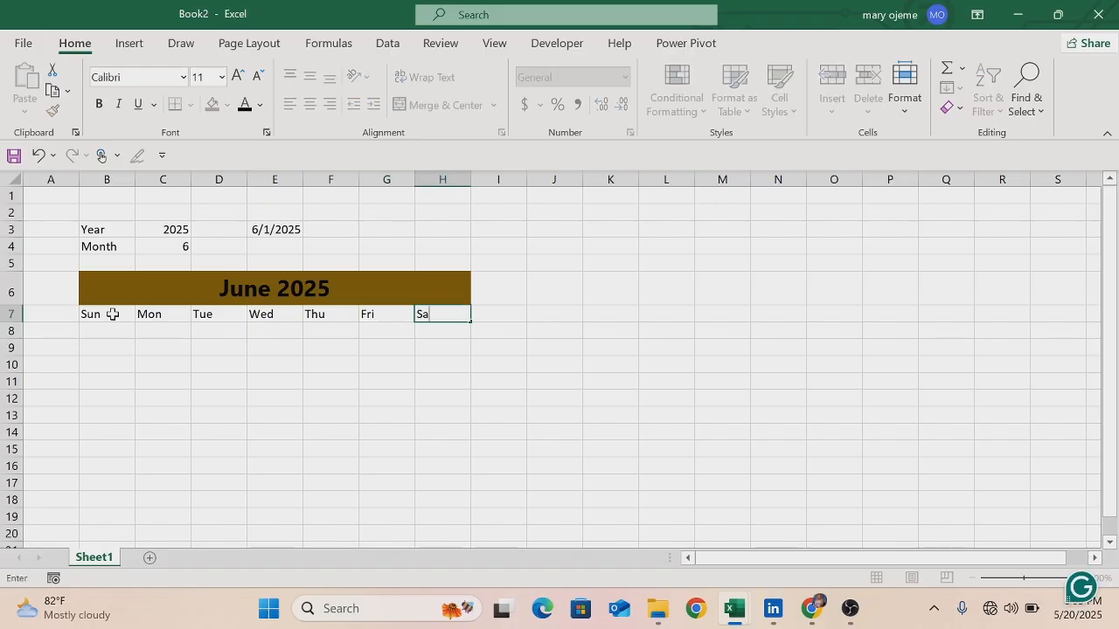
type("t")
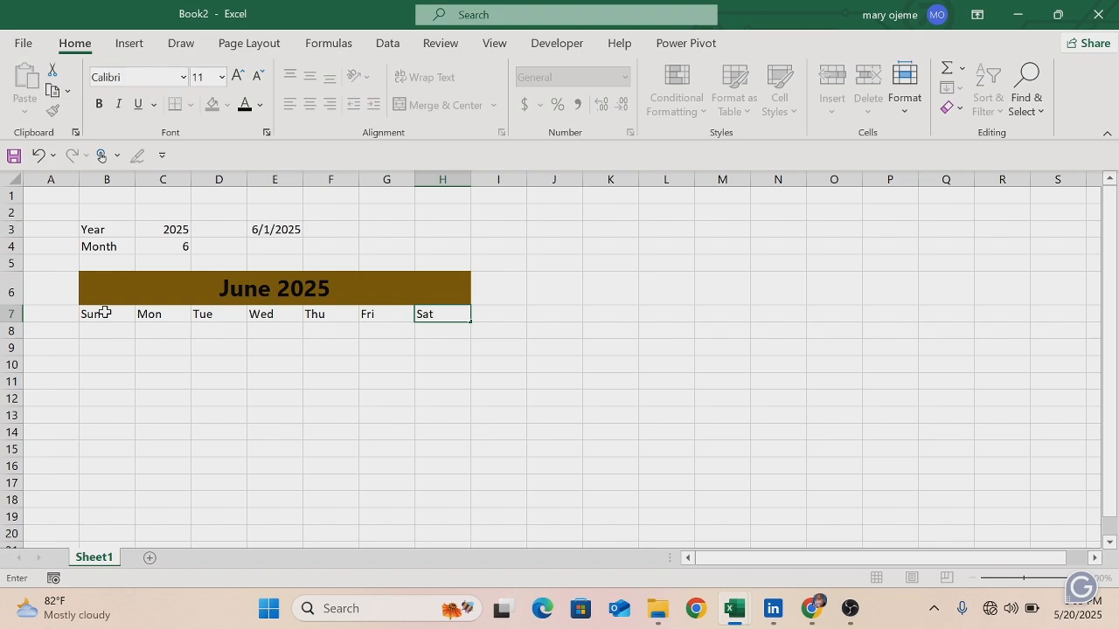
Step: Format the weekday headers in B7:H7 as bold Rockwell Extra Bold text at size 10
left_click_drag(104, 312, 430, 315)
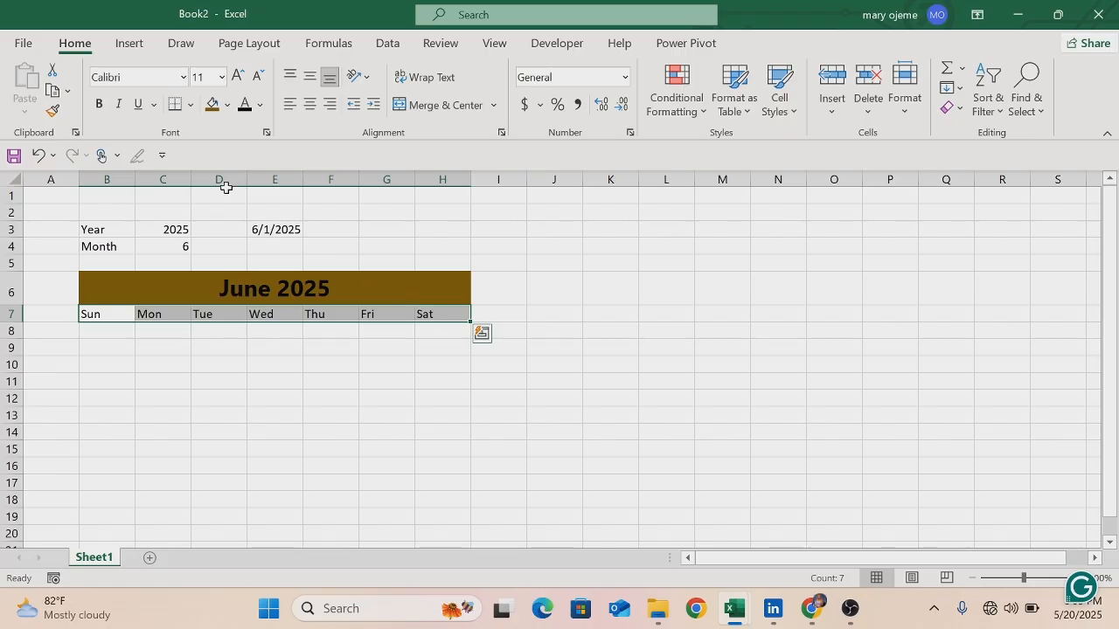
left_click(99, 105)
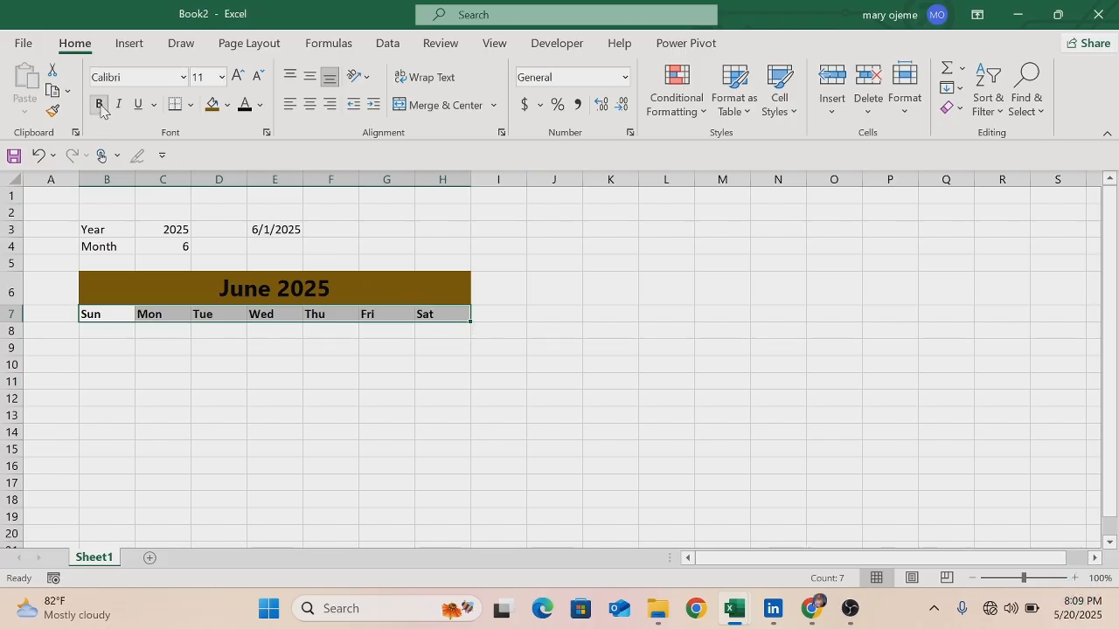
left_click(182, 78)
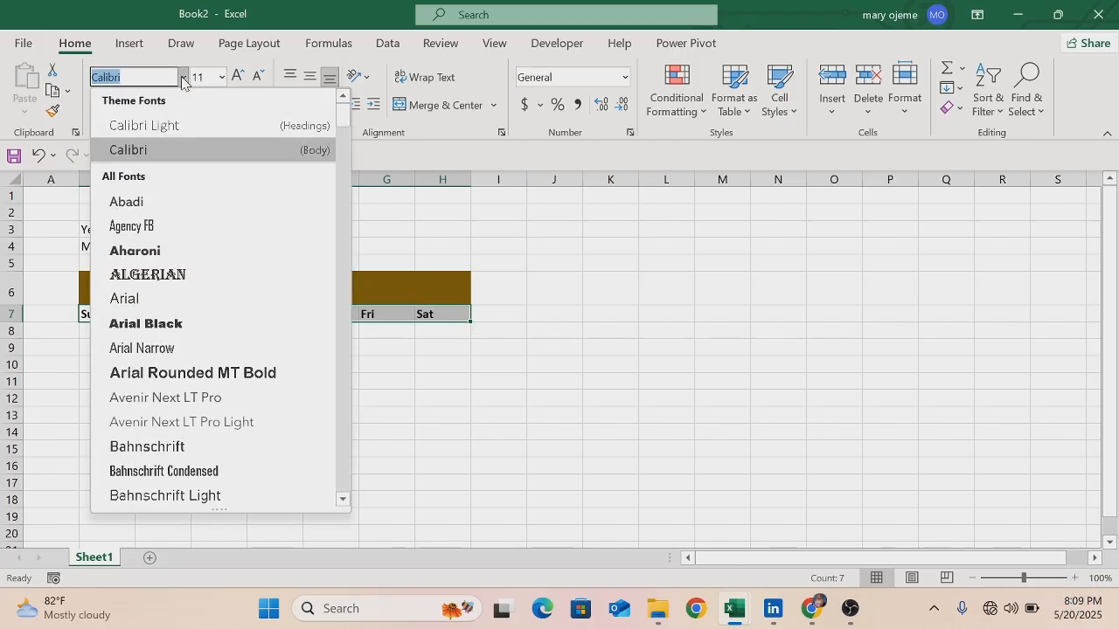
type("Rockwell")
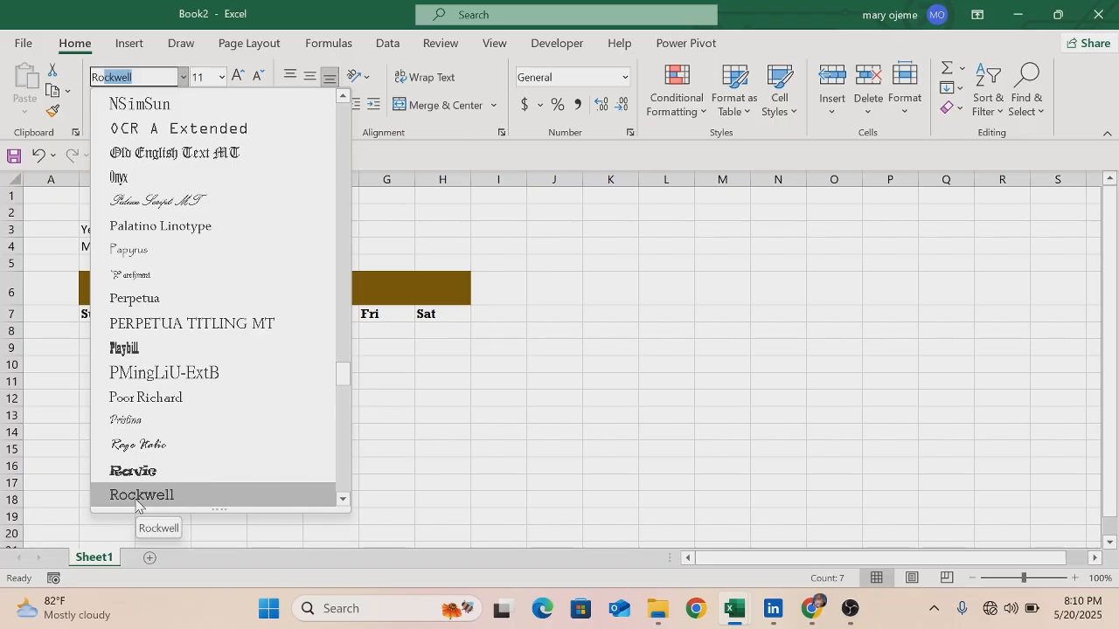
left_click(342, 499)
left_click(342, 499)
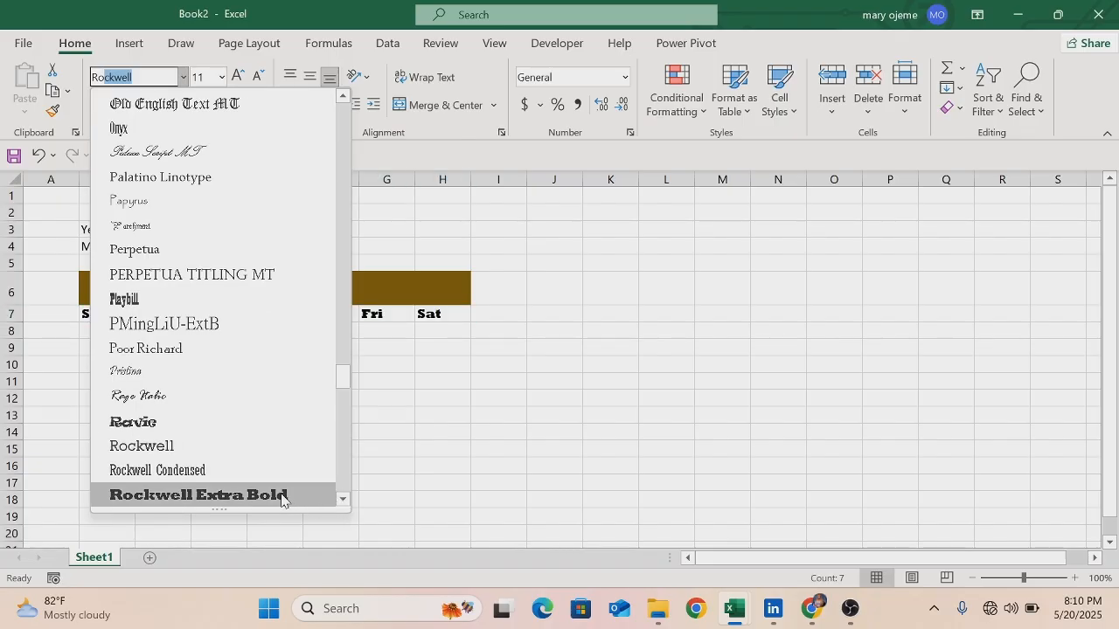
left_click(298, 495)
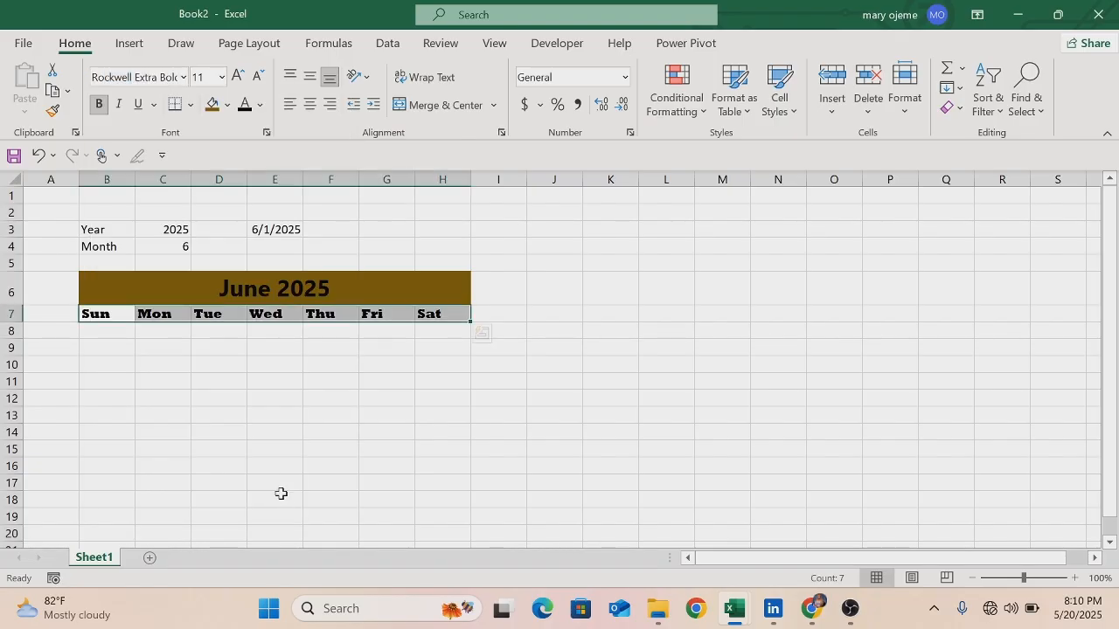
left_click(221, 77)
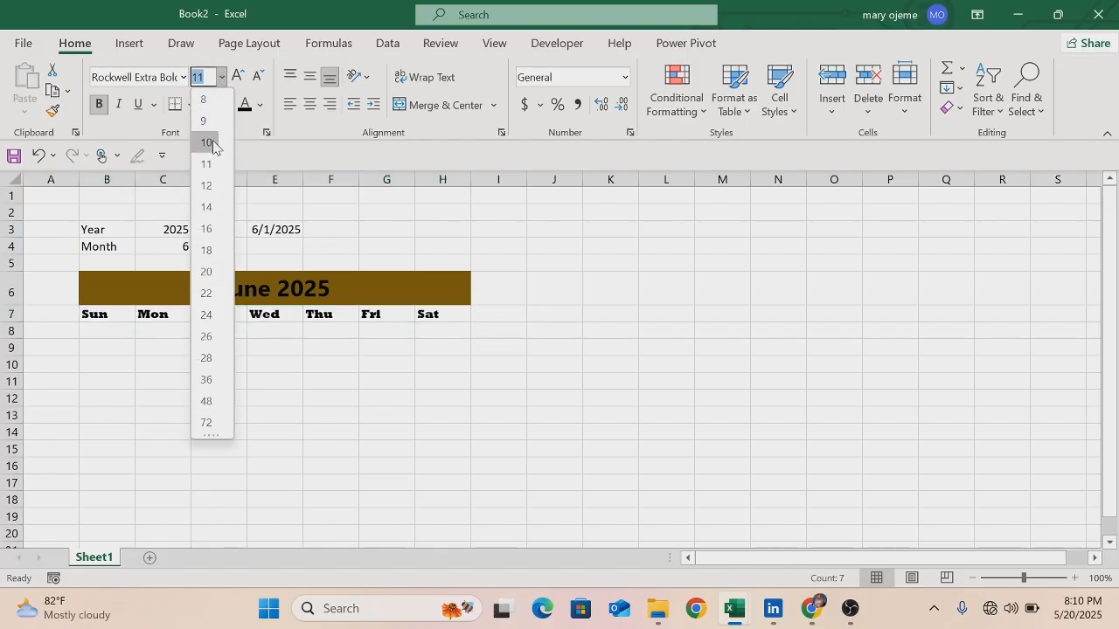
left_click(214, 143)
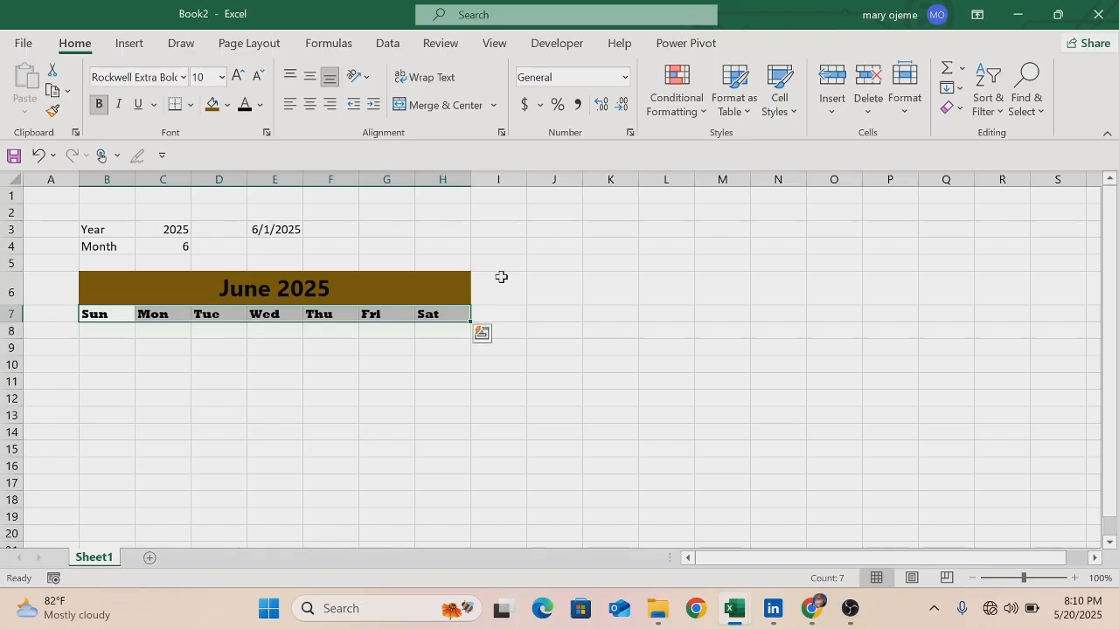
left_click(520, 297)
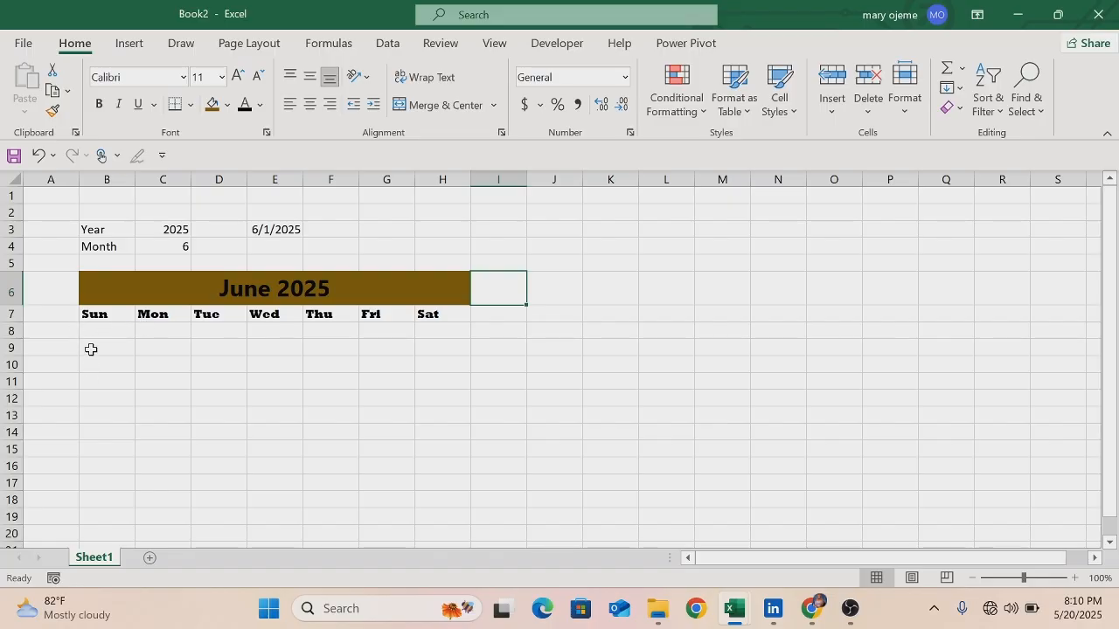
Step: Set the row height of the calendar's date rows 8 to 12 to 50
left_click_drag(93, 331, 424, 402)
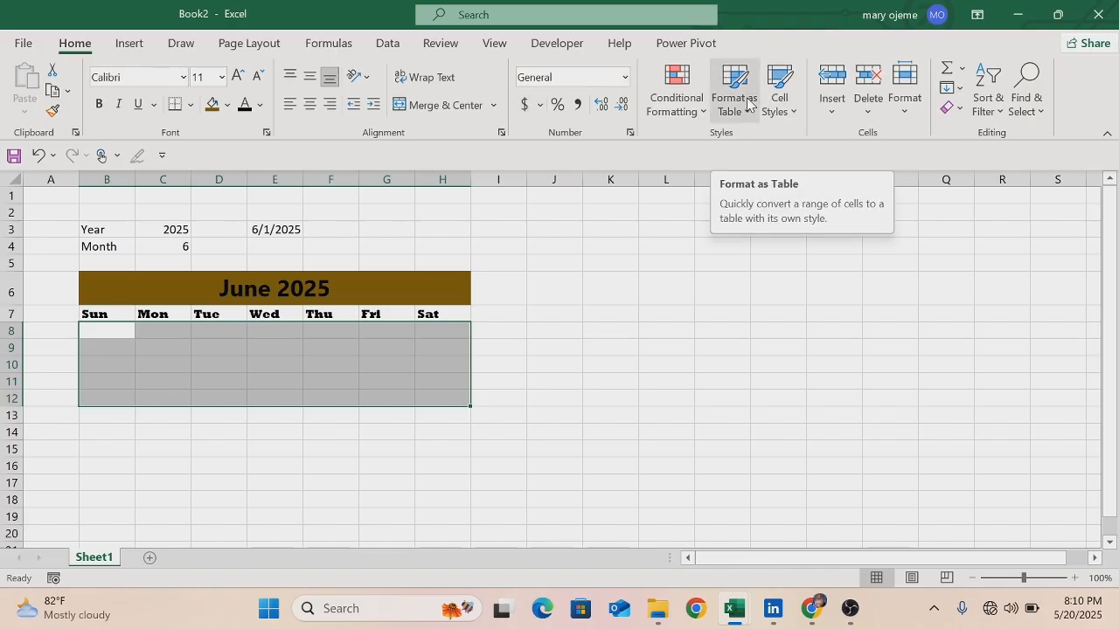
left_click(904, 98)
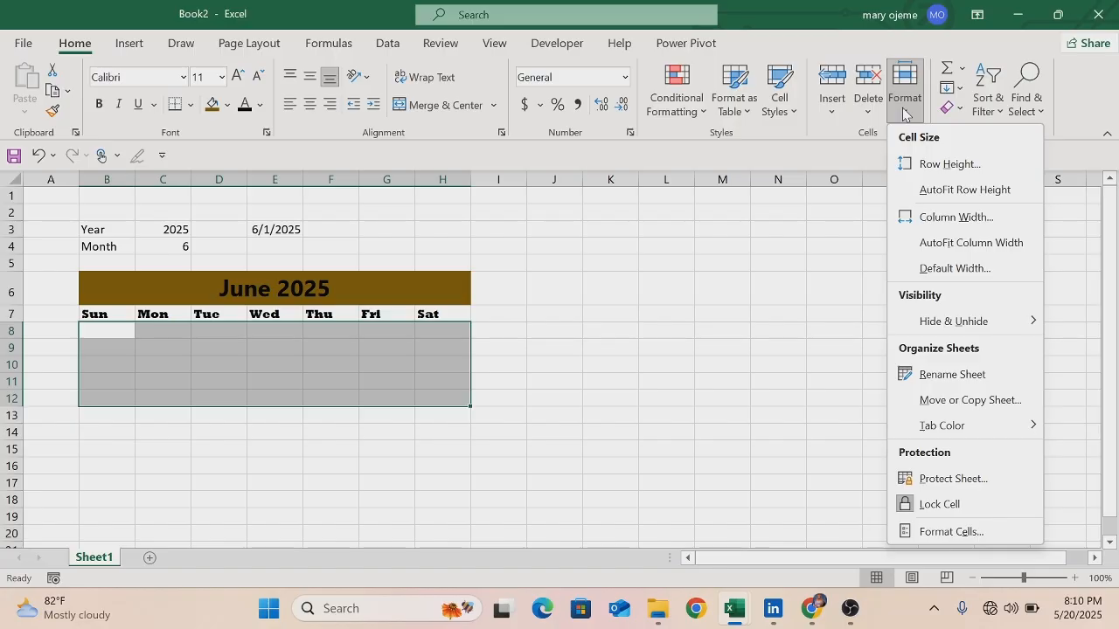
left_click(933, 167)
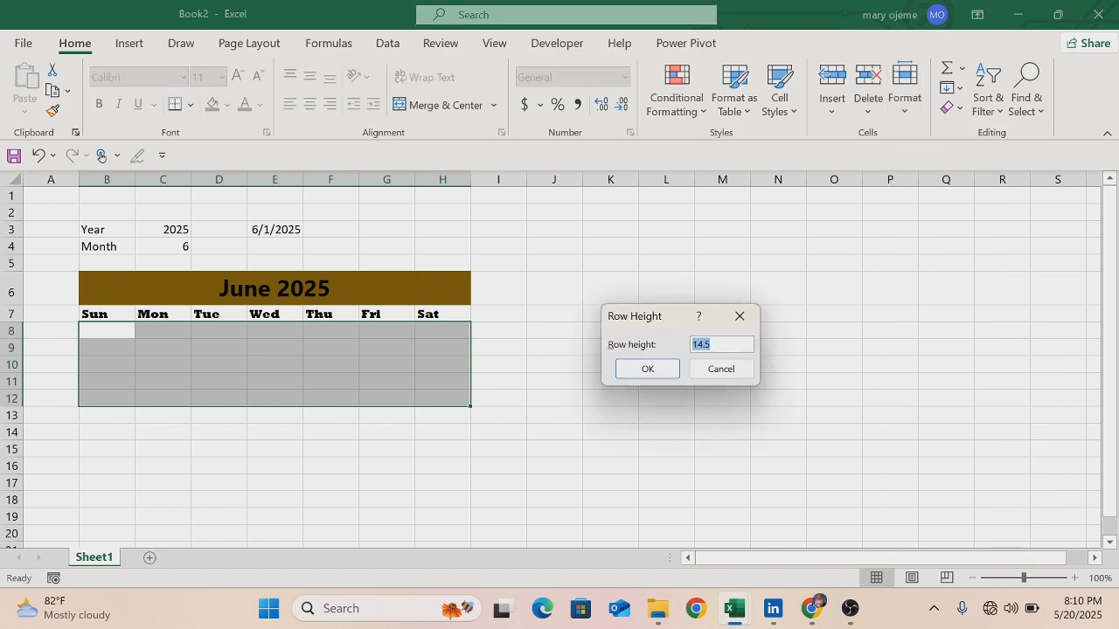
left_click(737, 345)
key("BackSpace")
key("BackSpace")
key("BackSpace")
key("BackSpace")
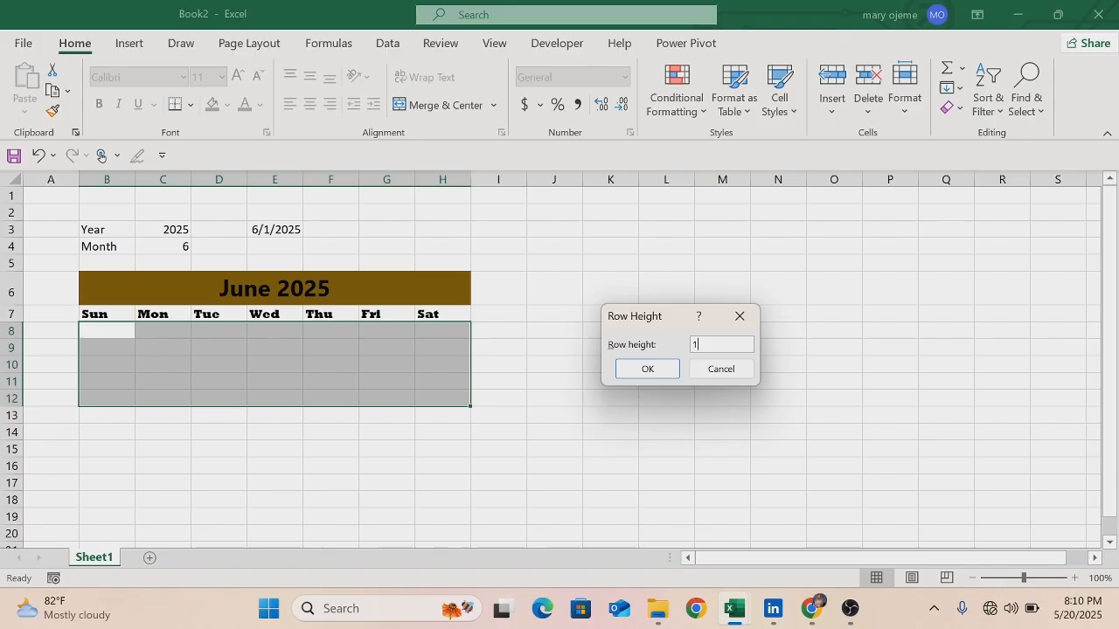
type("50")
left_click(648, 371)
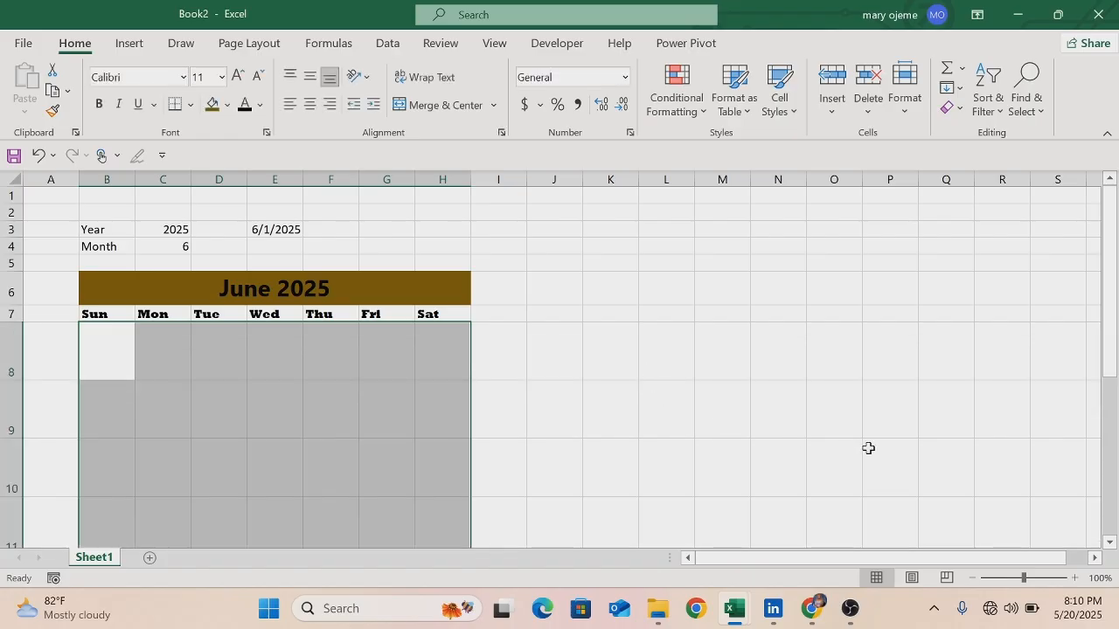
Step: Set the ribbon to auto-hide so the whole calendar grid fits on screen
scroll(1099, 538, "down", 1)
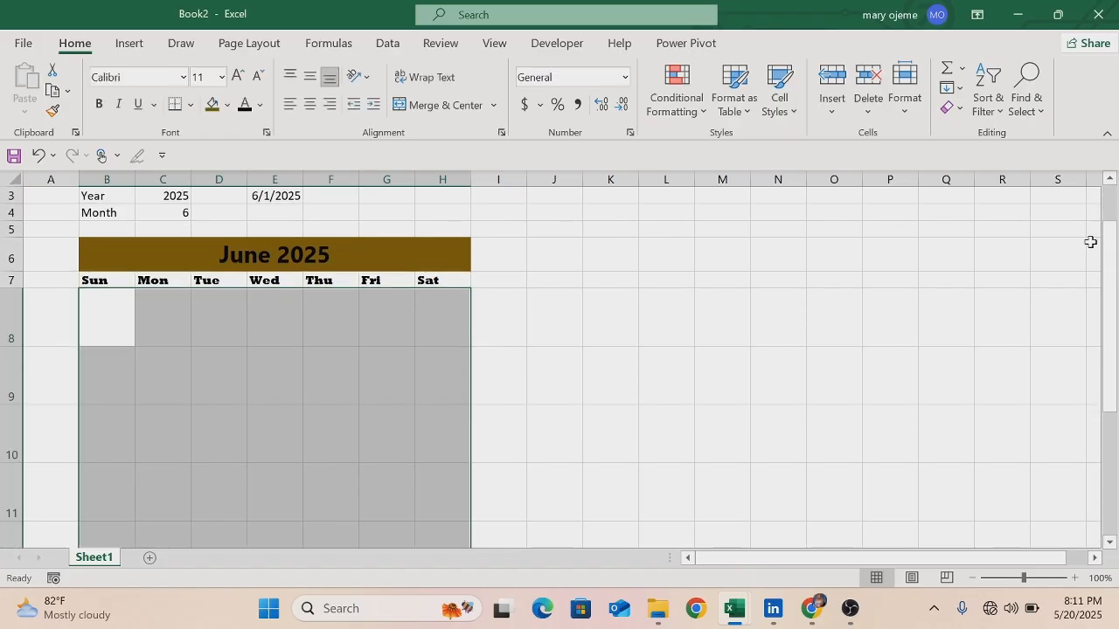
left_click(977, 15)
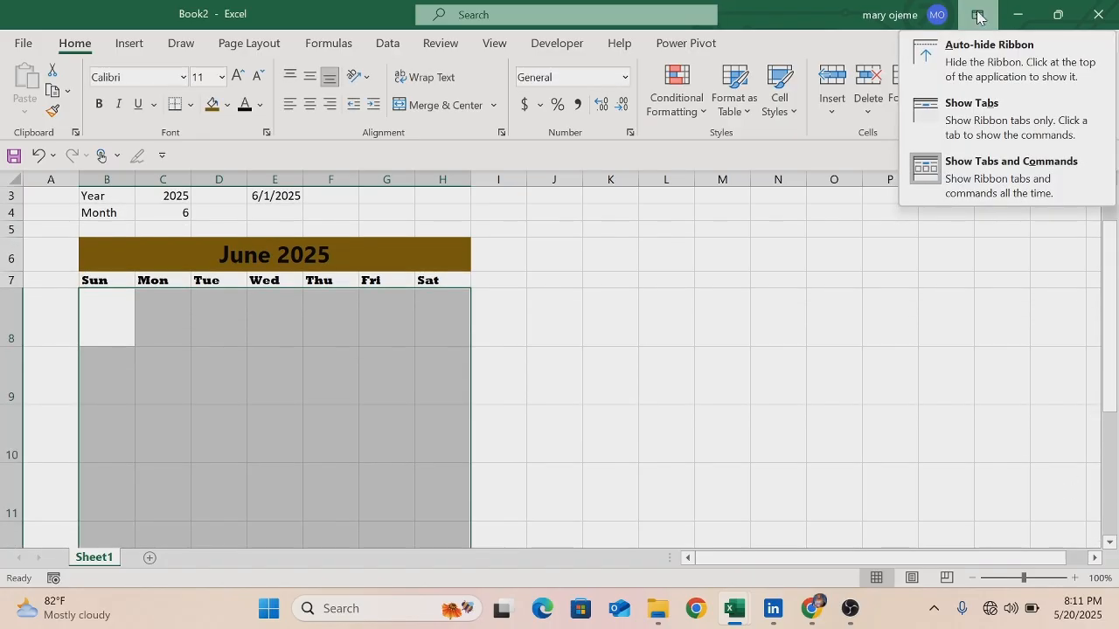
left_click(977, 59)
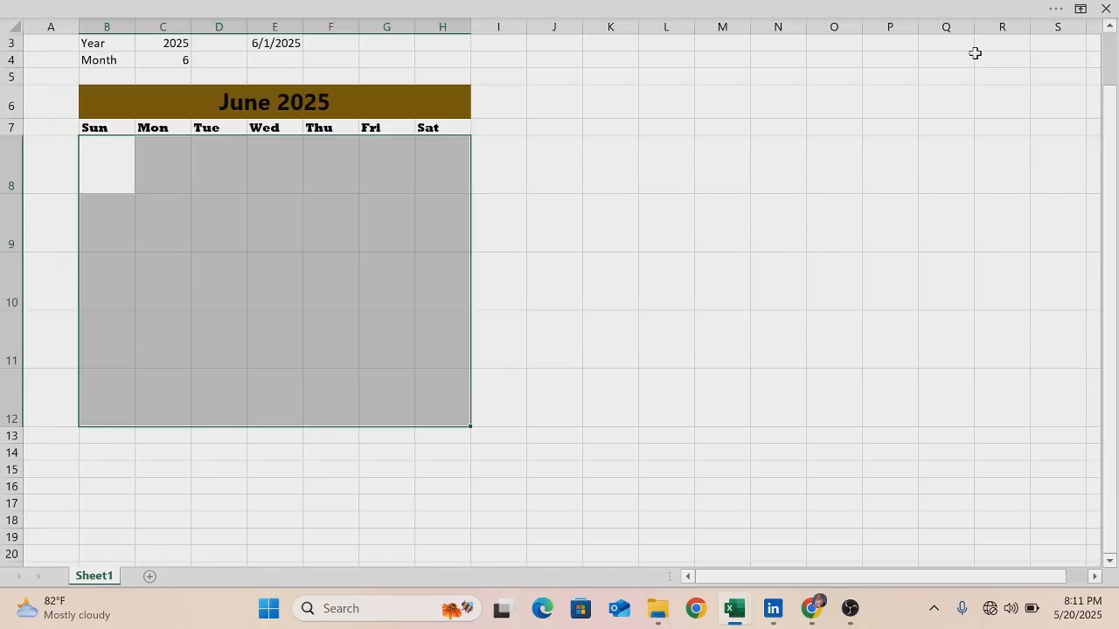
left_click_drag(1112, 146, 1099, 65)
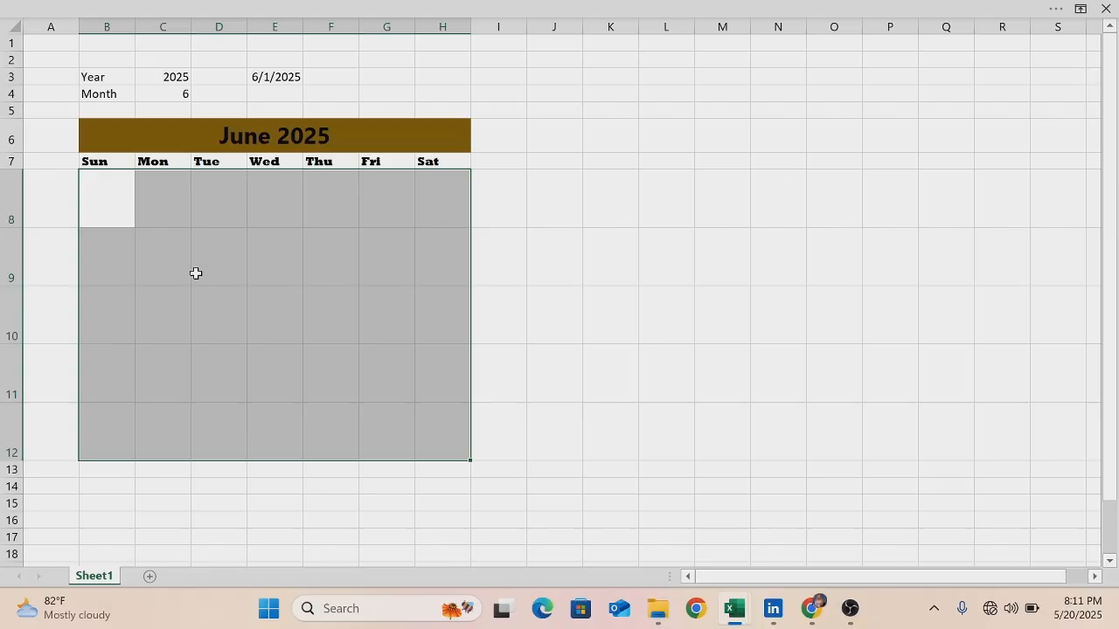
Step: Apply All Borders to the whole calendar range B6:H12, including the title and weekday headers
left_click_drag(90, 140, 177, 419)
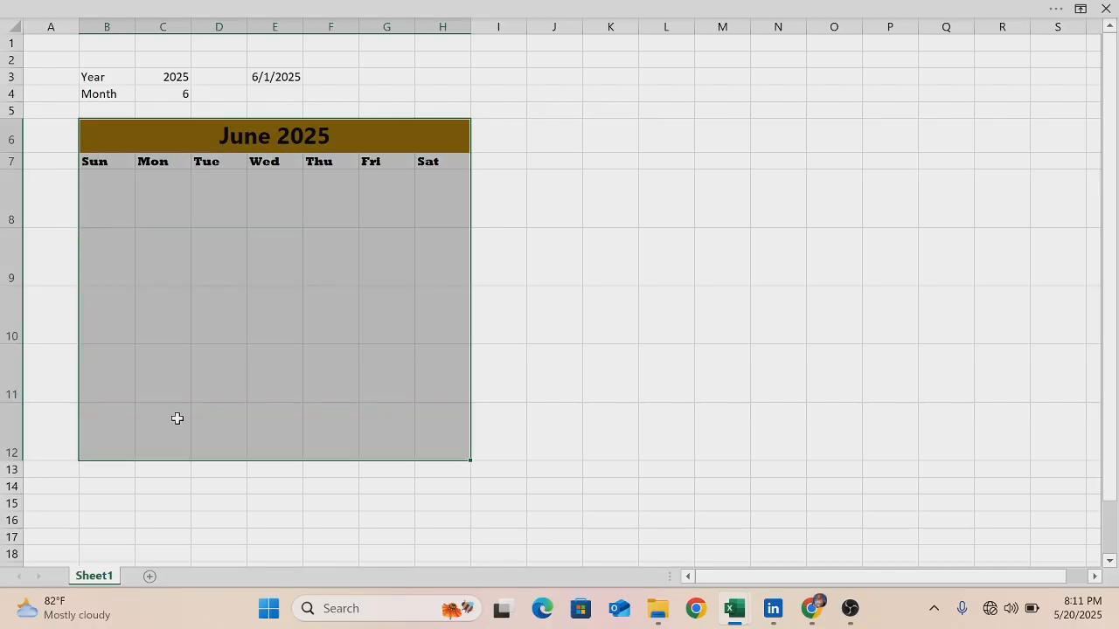
left_click(144, 7)
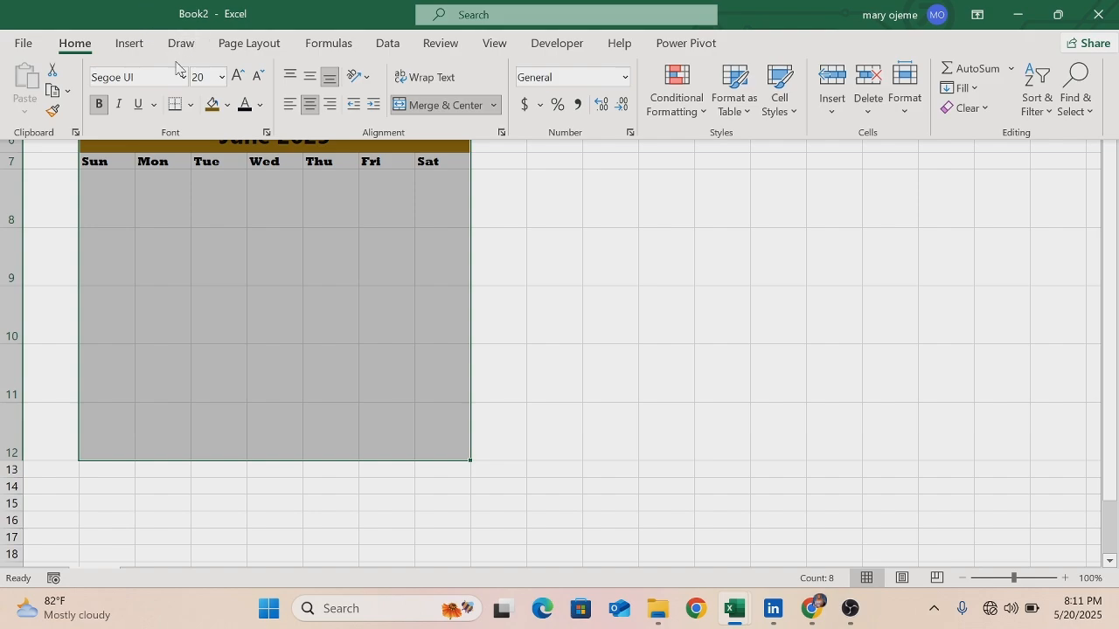
left_click(189, 105)
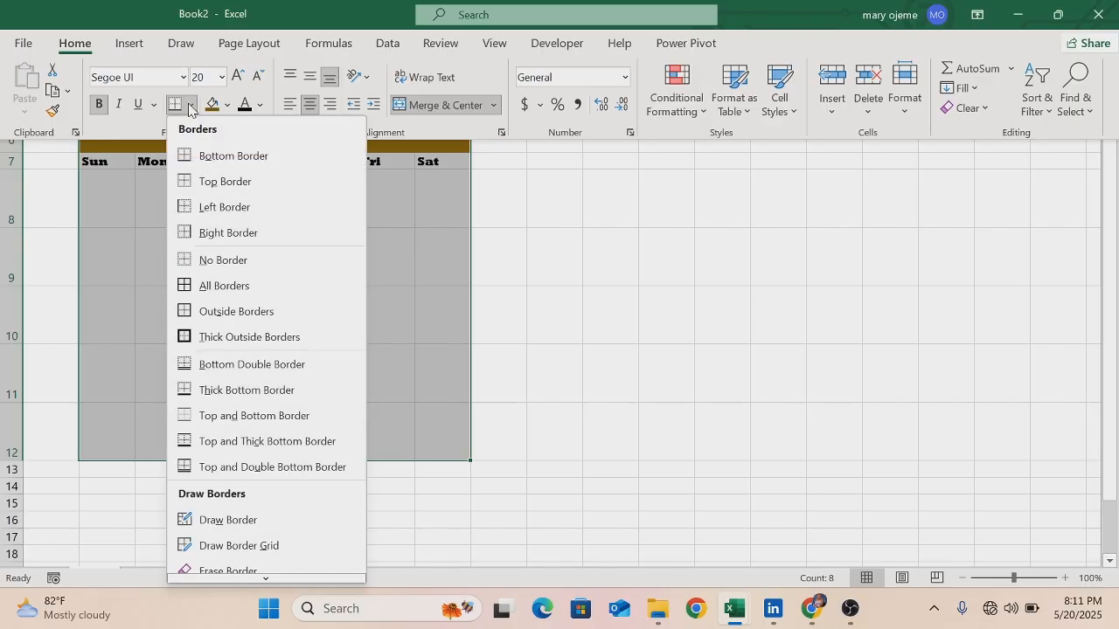
left_click(233, 286)
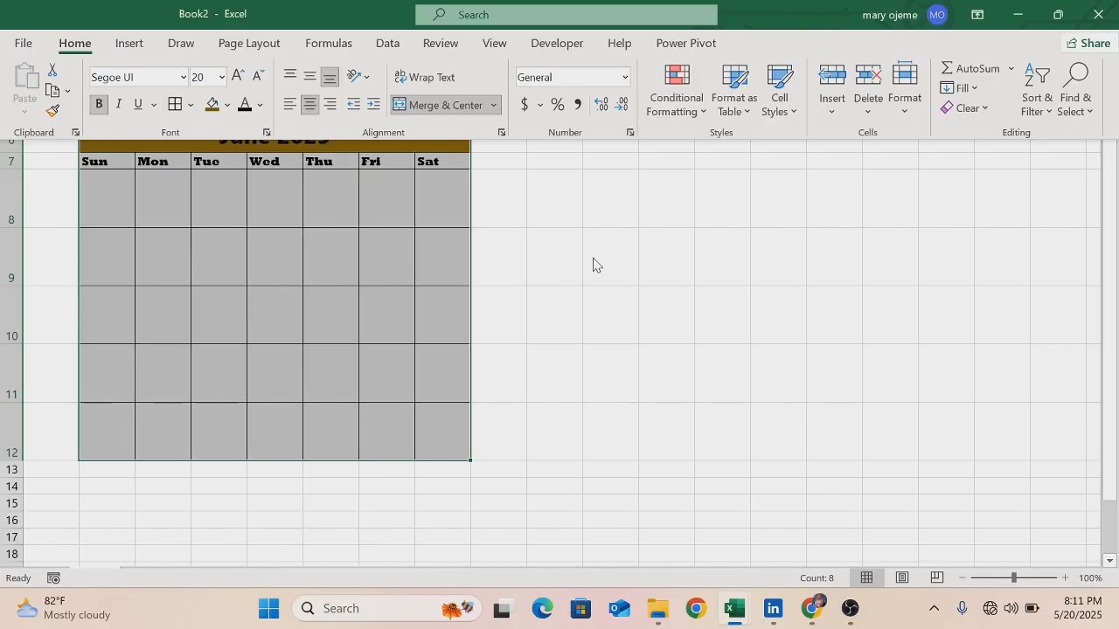
Step: Hide the ribbon and begin the formula in B8 with the month's first date, =DATE(C3,C4,1), referencing the year and month cells
key("ctrl+shift+F1")
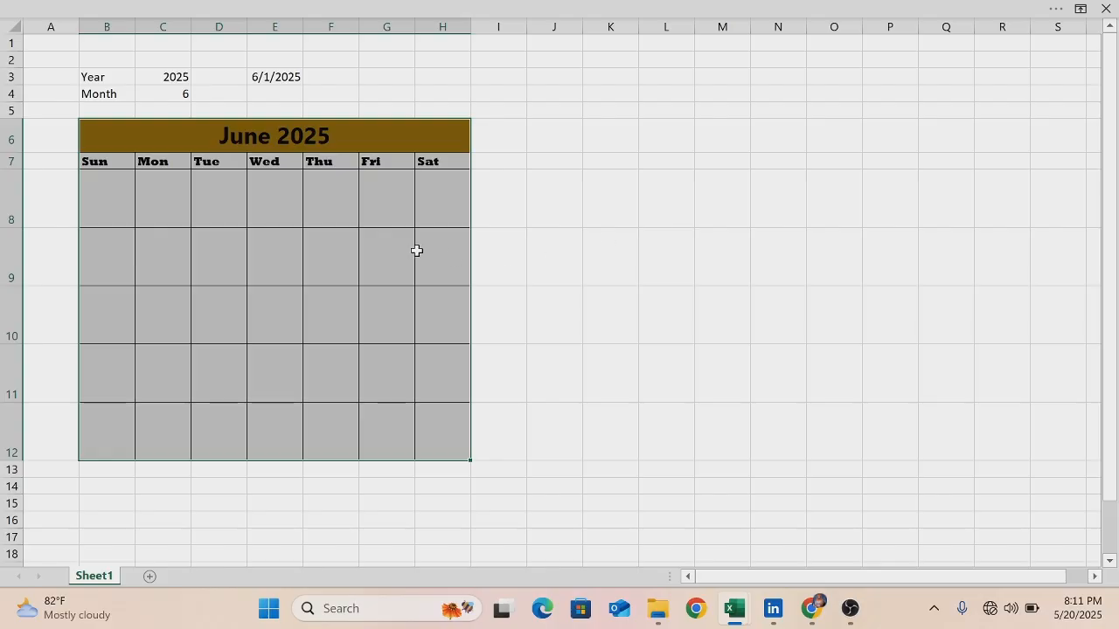
left_click(107, 208)
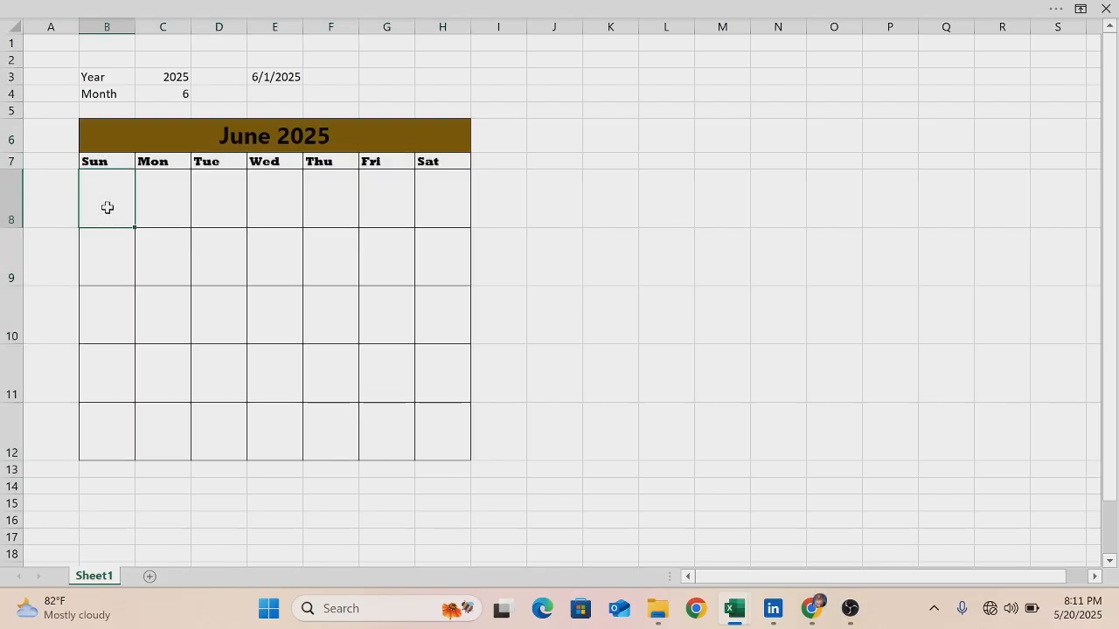
type("=dat")
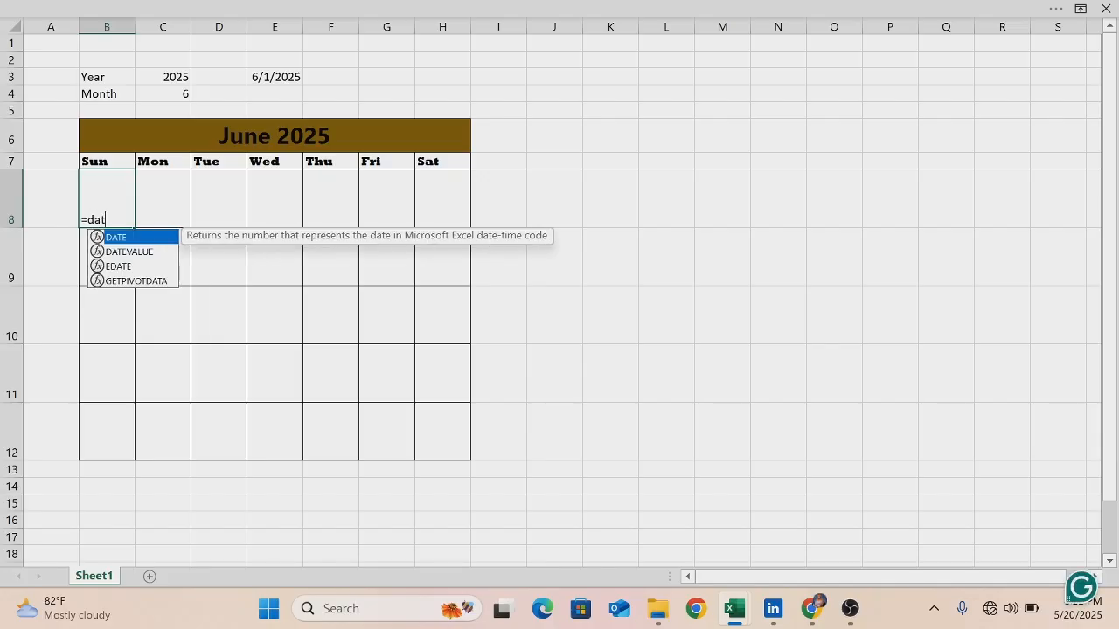
key("Tab")
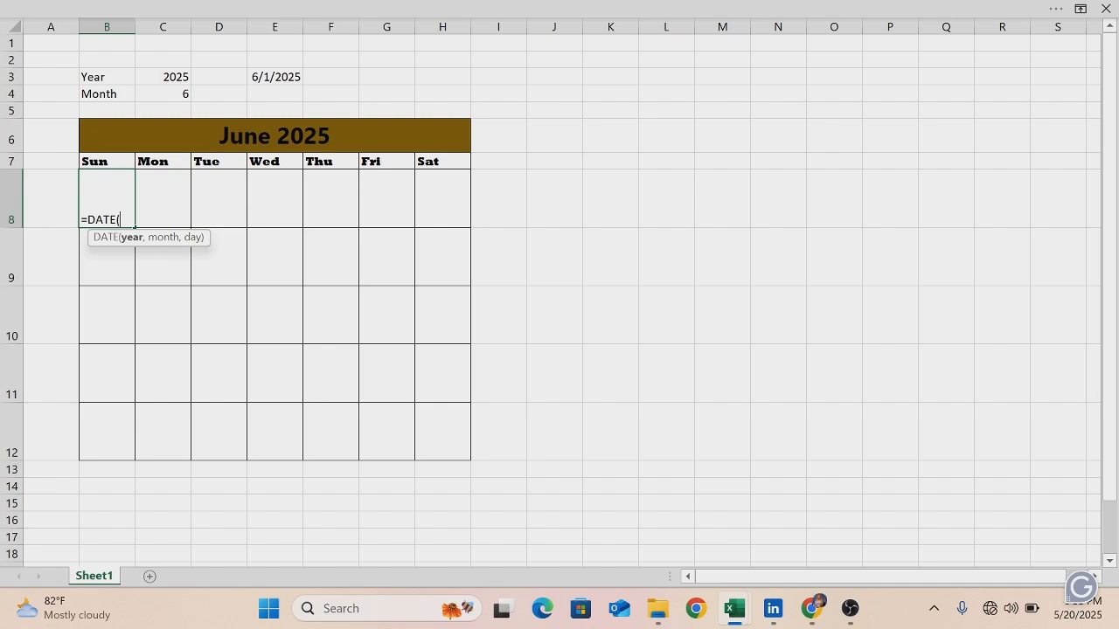
left_click(158, 78)
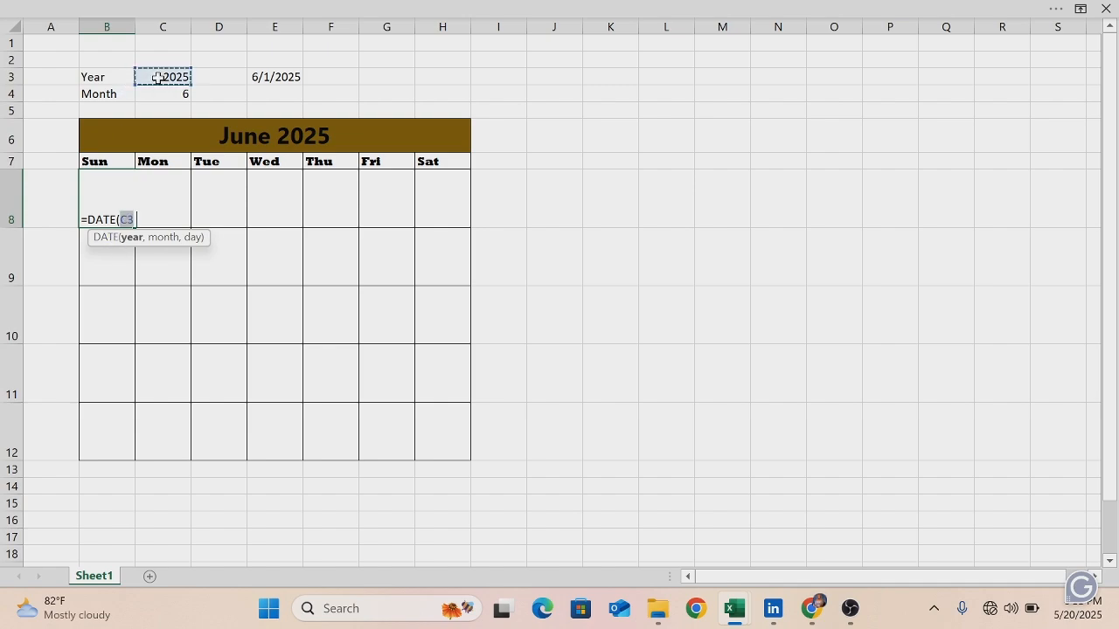
type(",")
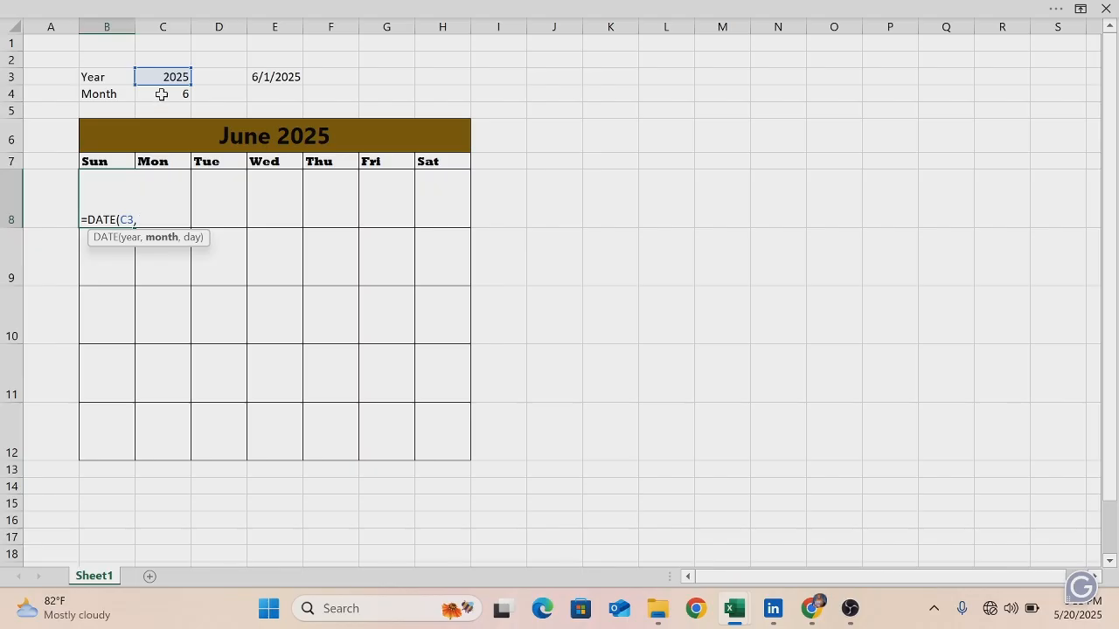
left_click(161, 93)
type(",")
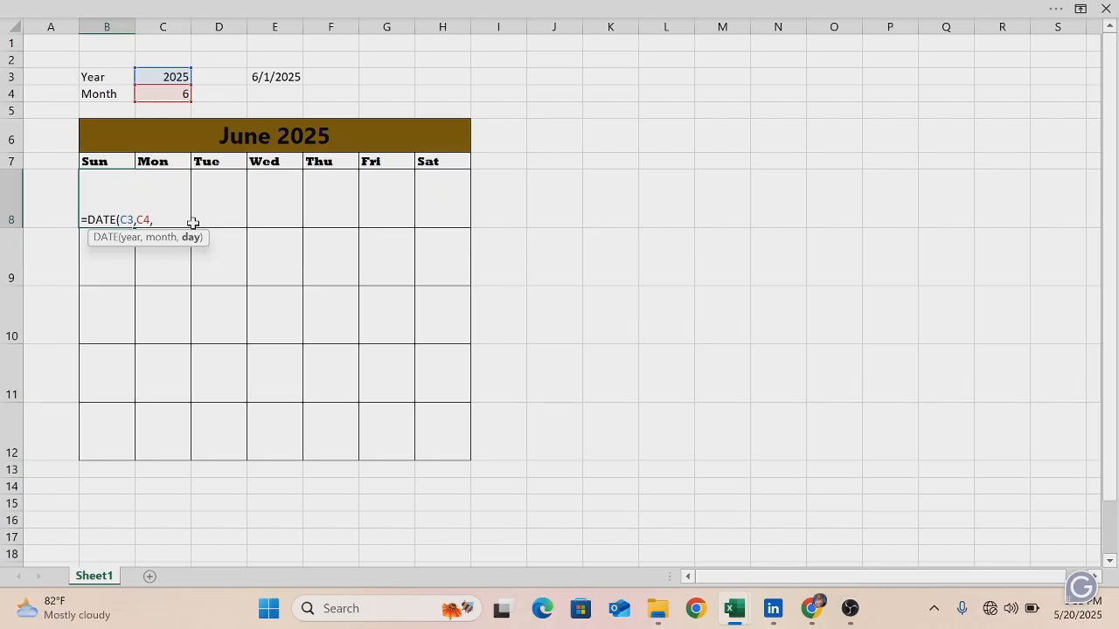
type("1)")
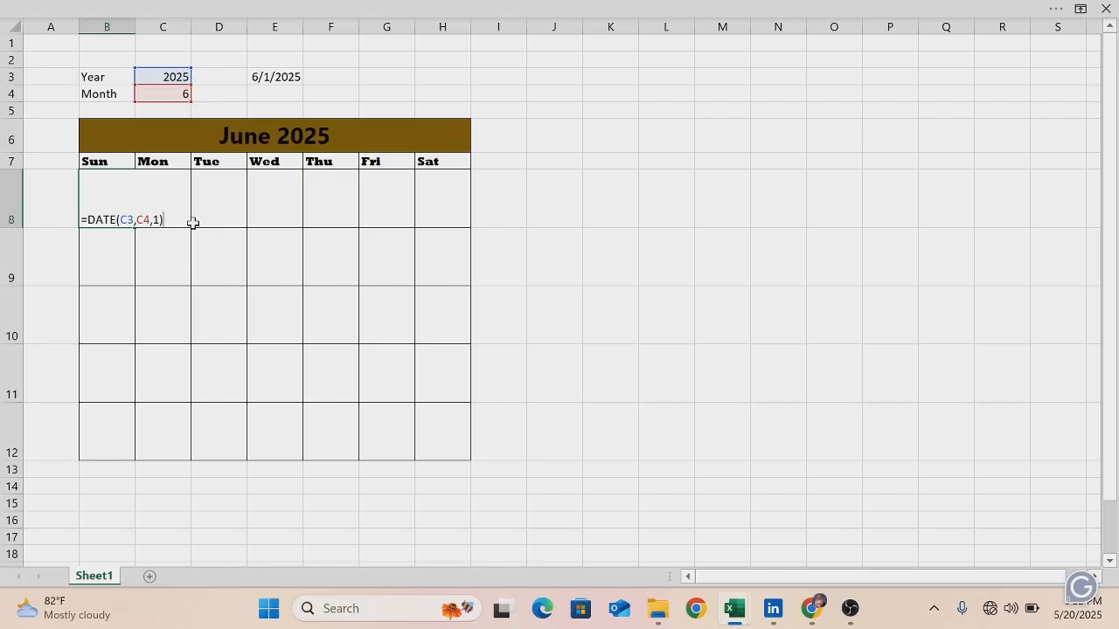
Step: Complete the B8 formula as =DATE(C3,C4,1)-WEEKDAY(DATE(C3,C4,1),1)+1, accepting the proposed correction
type("-wee")
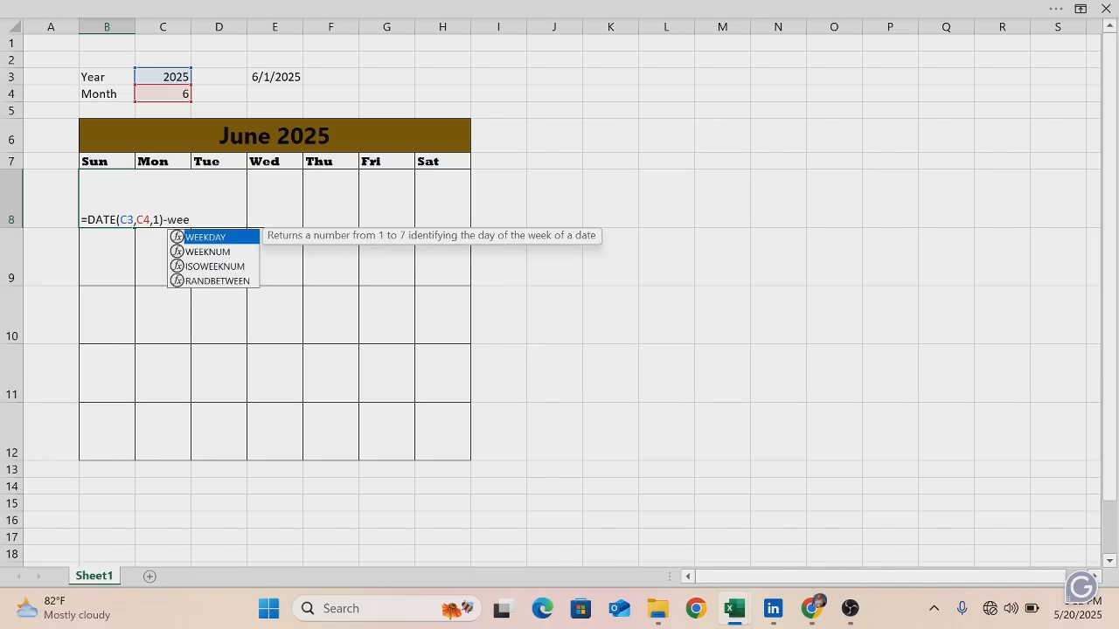
key("Tab")
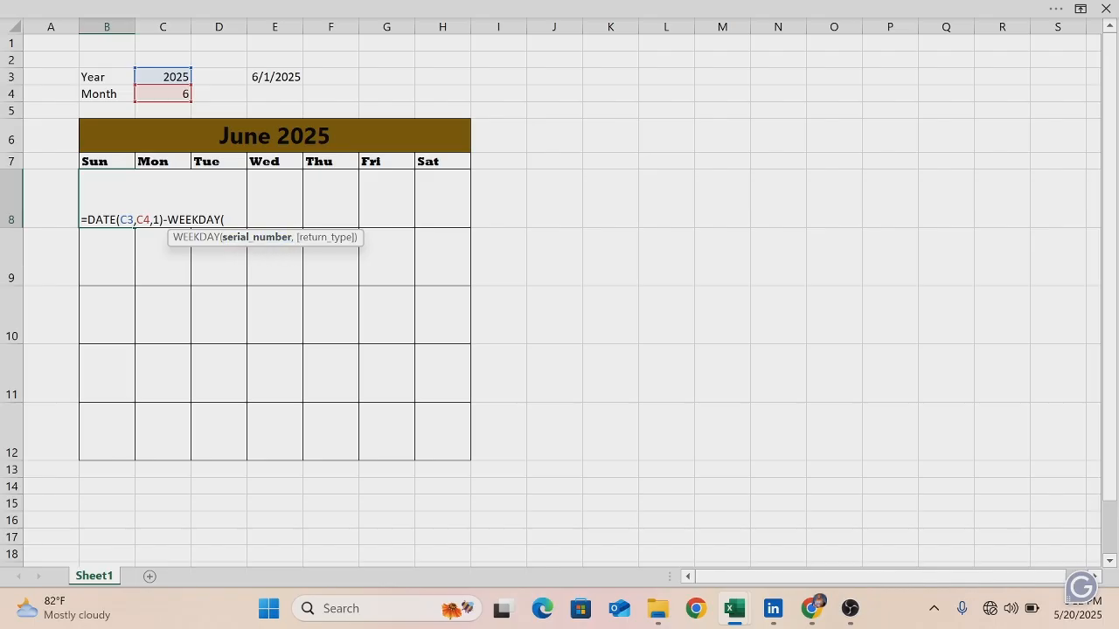
type("da")
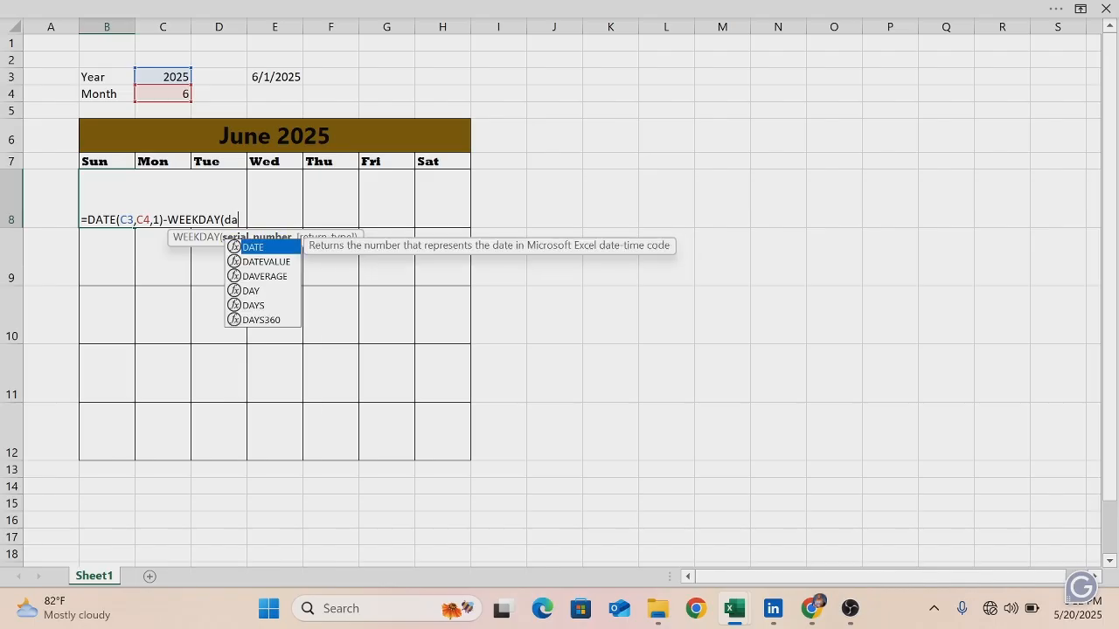
key("Tab")
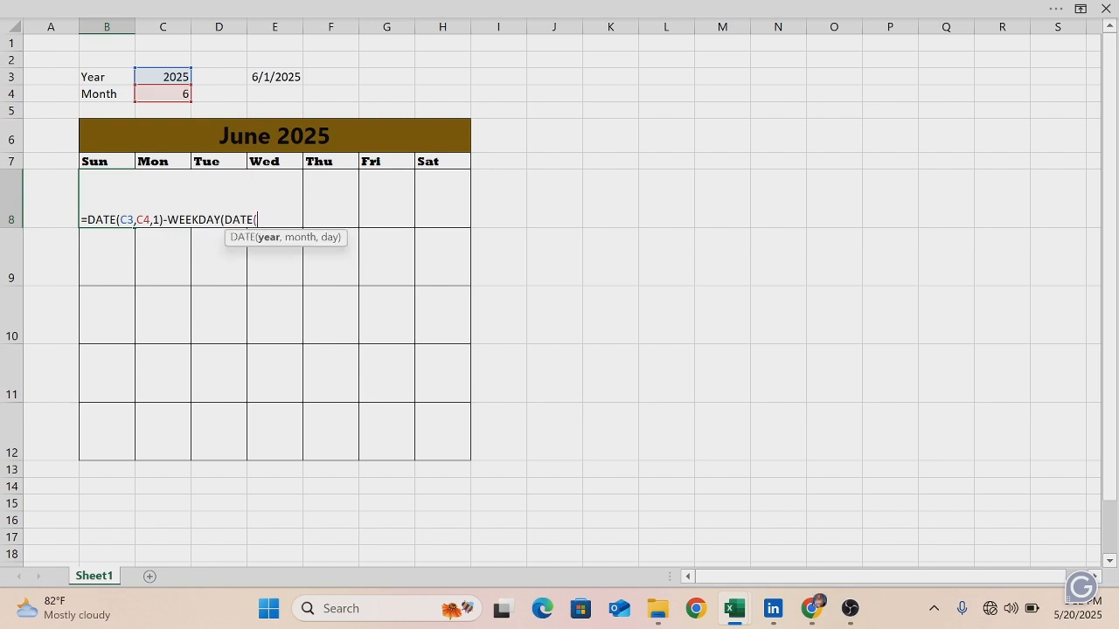
left_click(175, 77)
type(",")
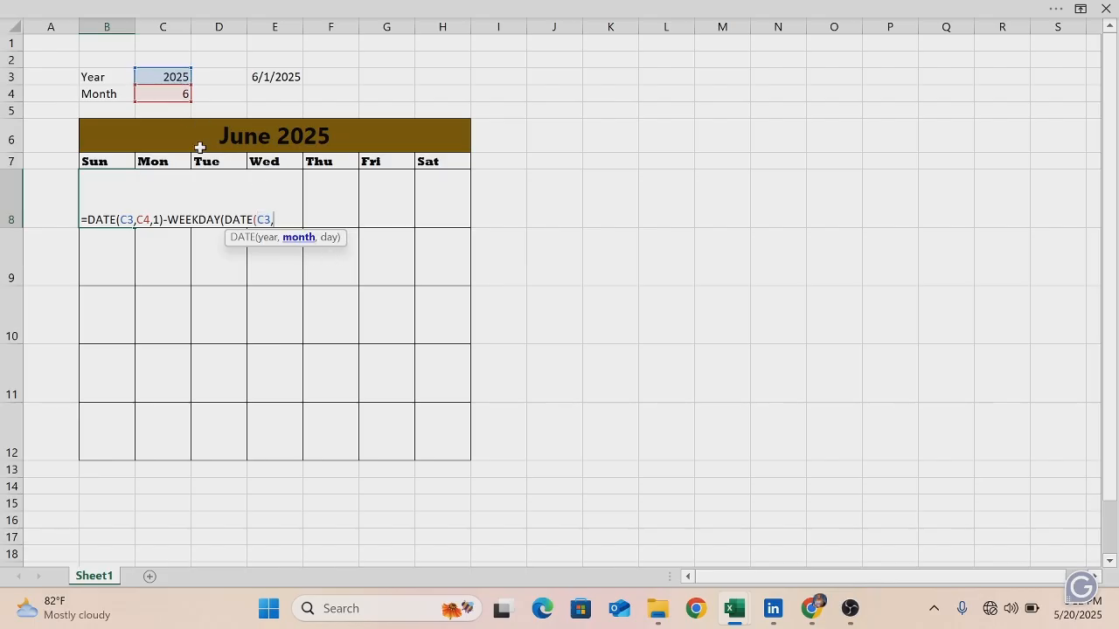
left_click(175, 95)
type(",")
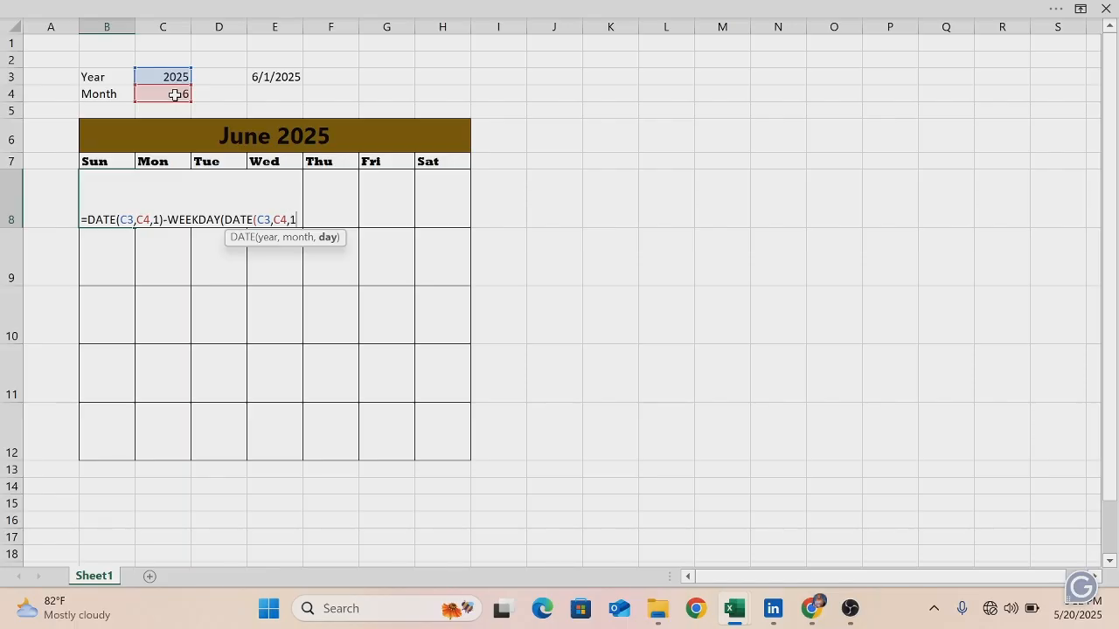
type("1),")
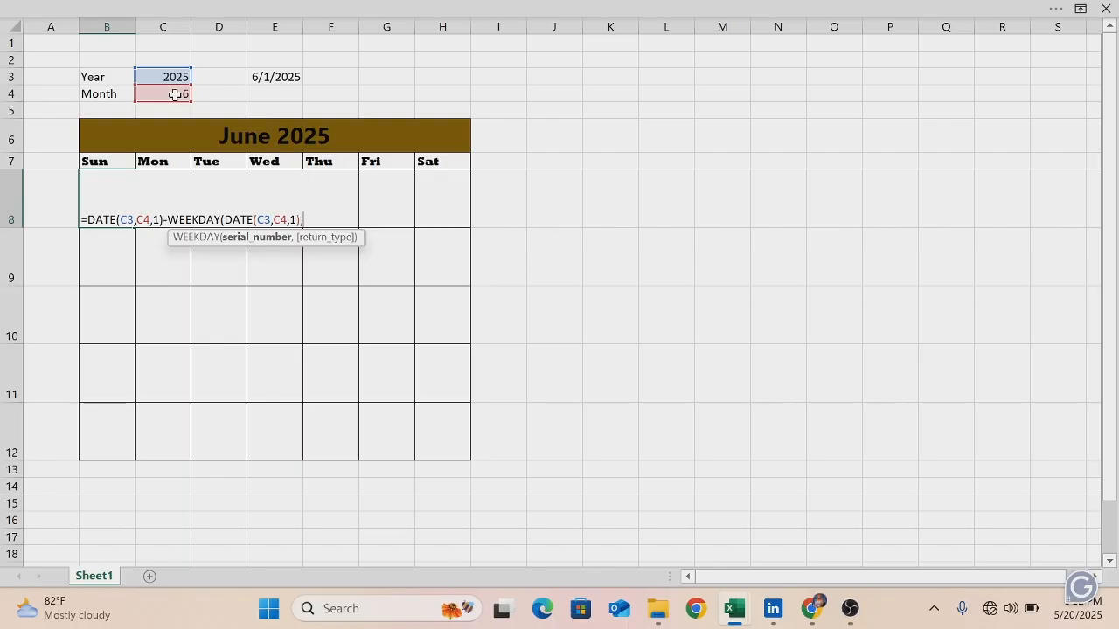
type("1")
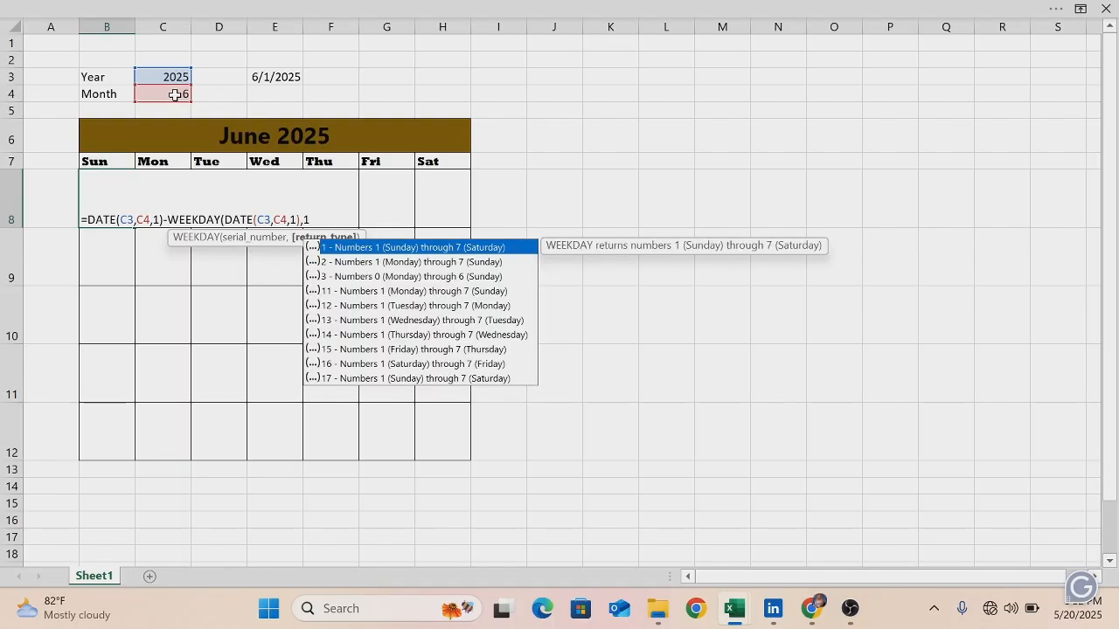
type(")+1)")
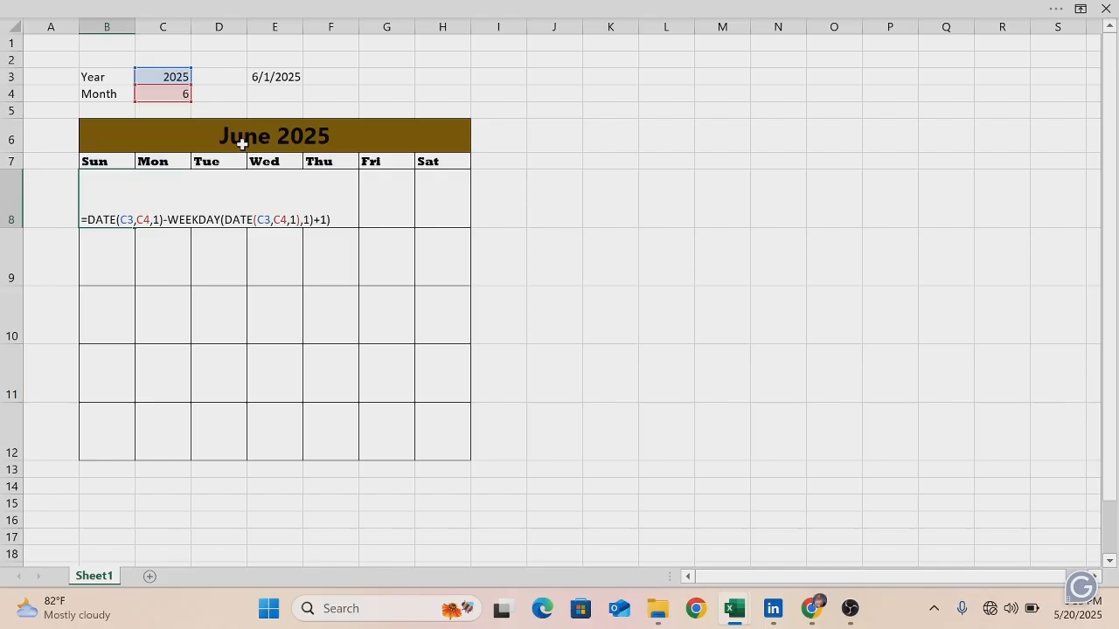
key("Return")
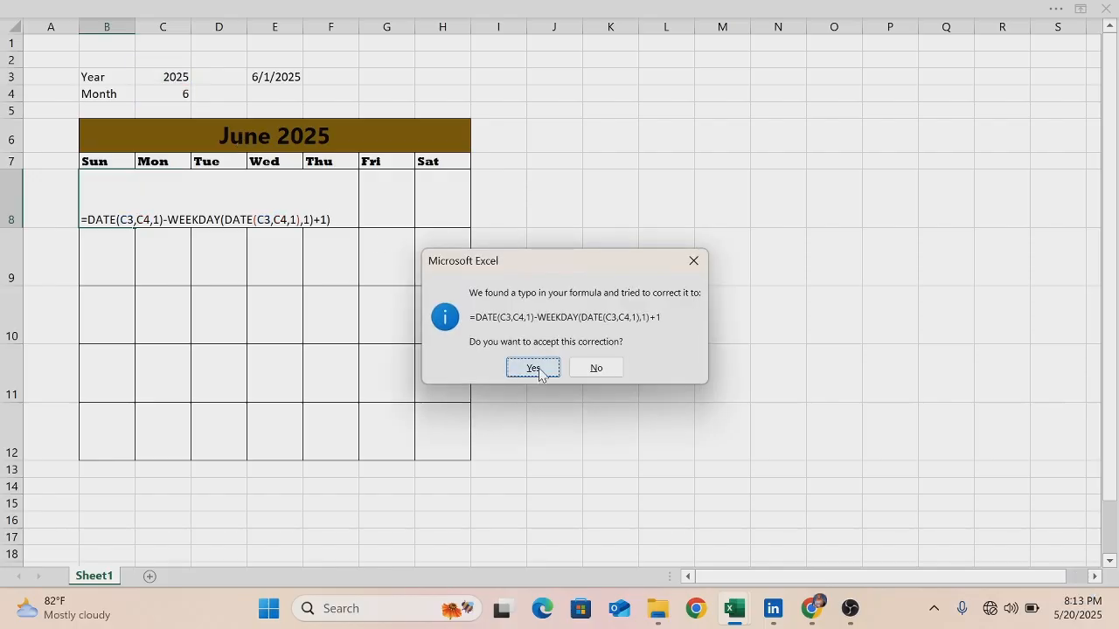
left_click(536, 369)
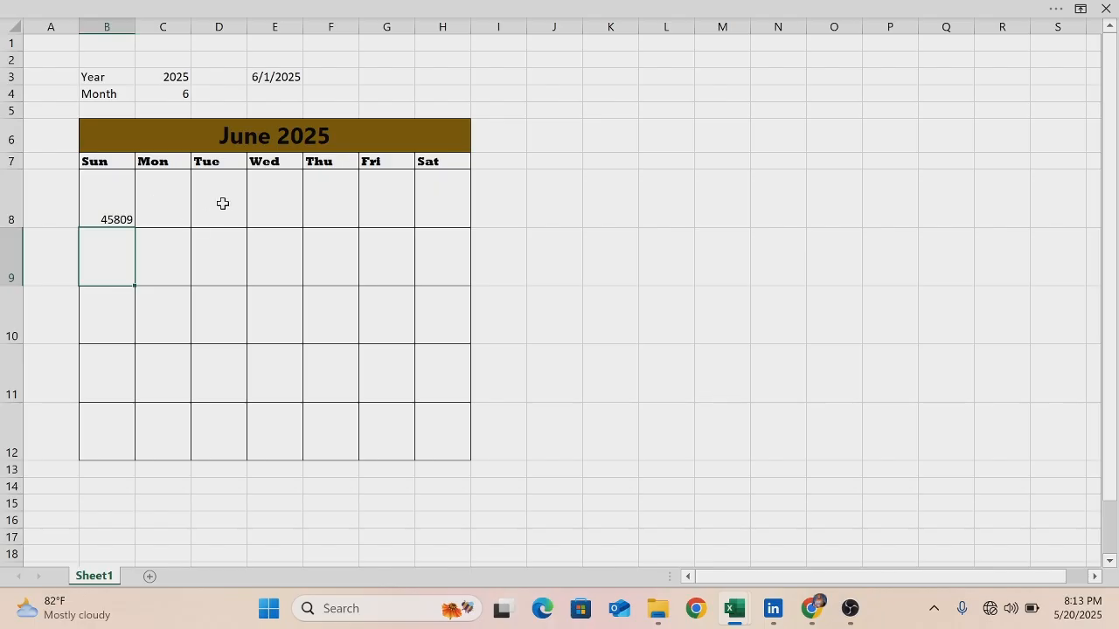
Step: Enter the next-day formula =B8+1 in C8 under Mon
left_click(156, 220)
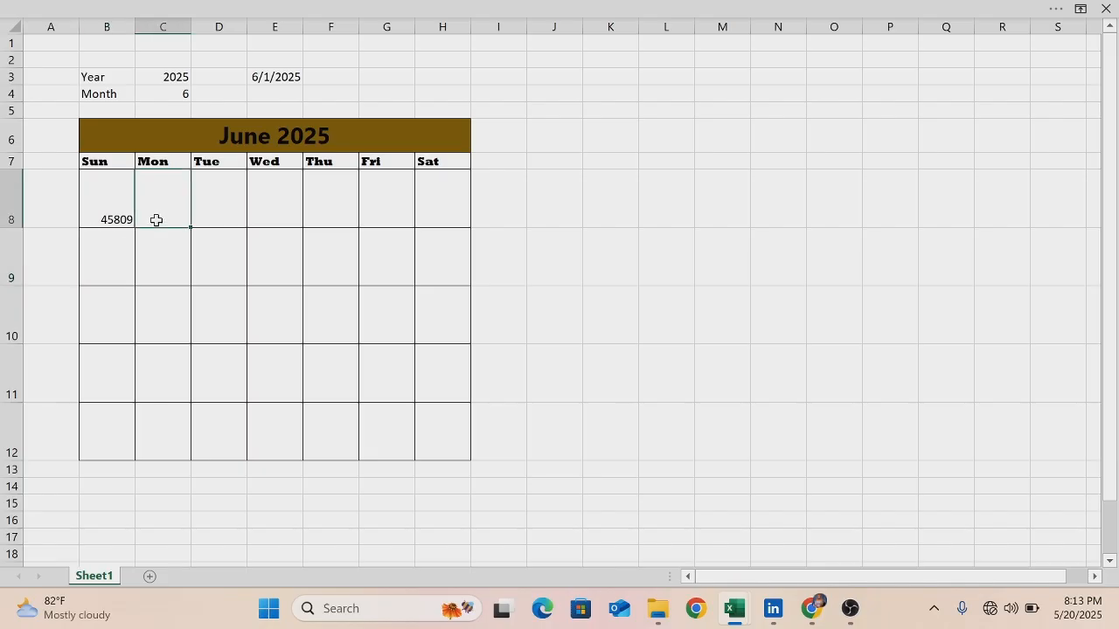
type("=")
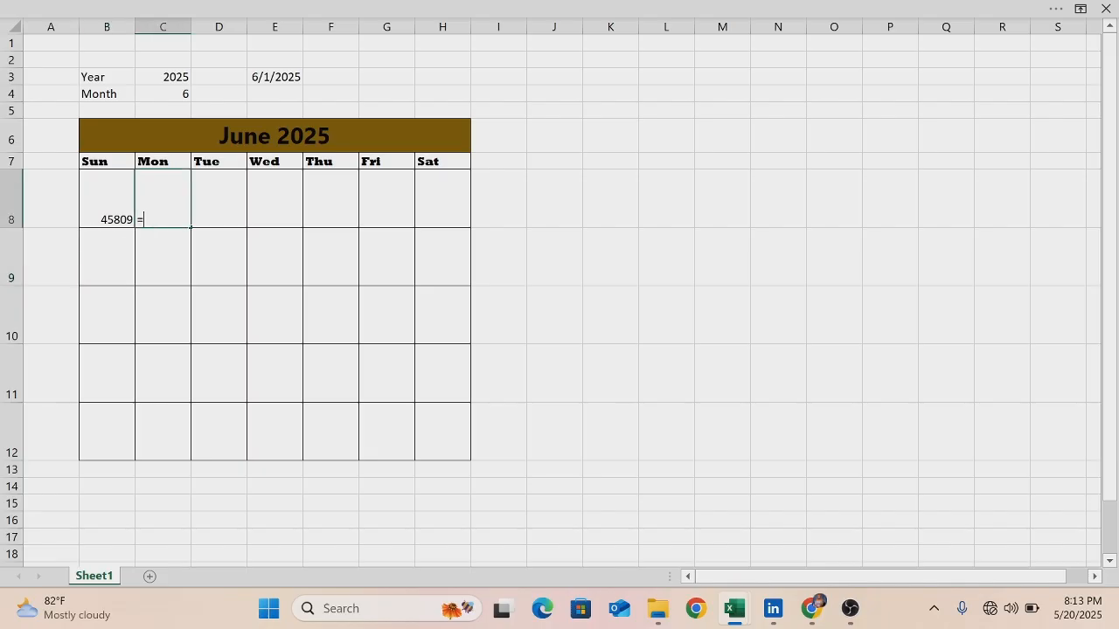
left_click(117, 219)
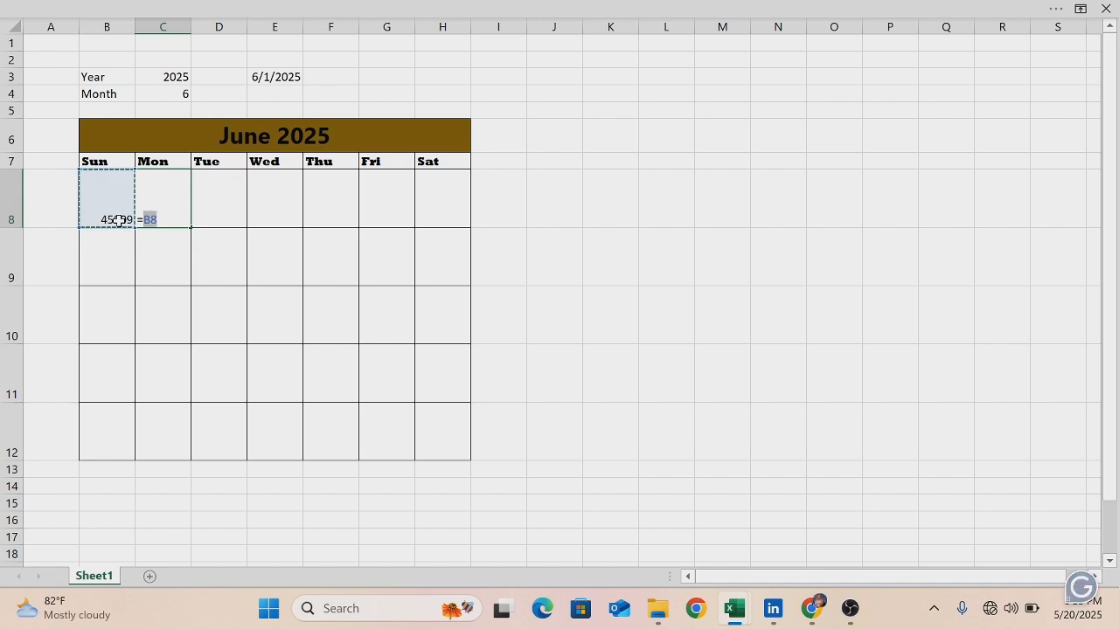
type("+1")
key("Return")
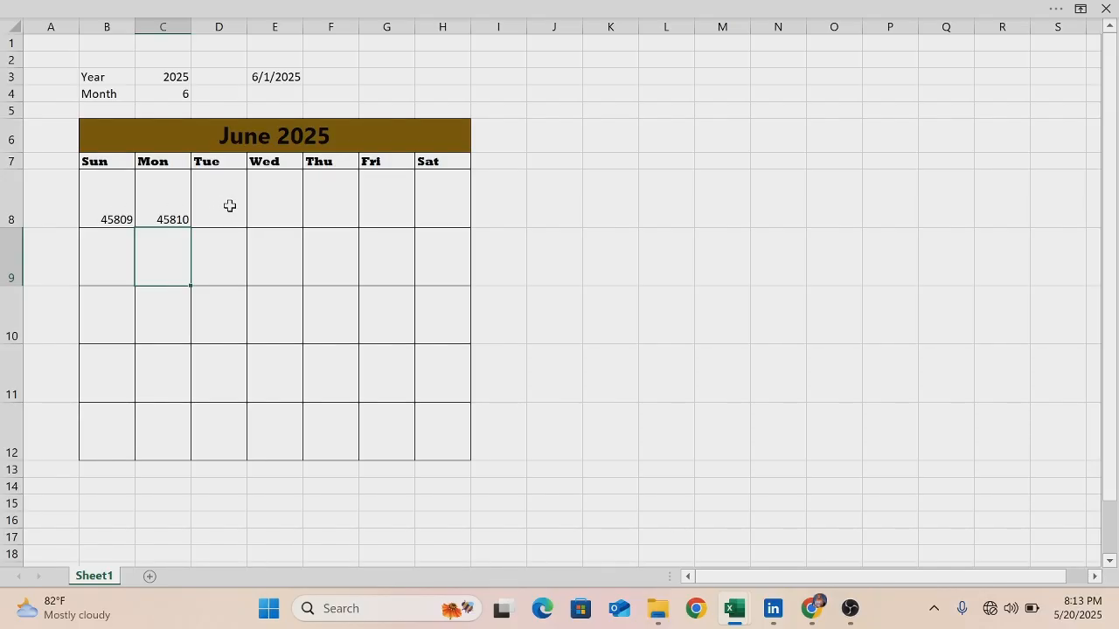
left_click(115, 211)
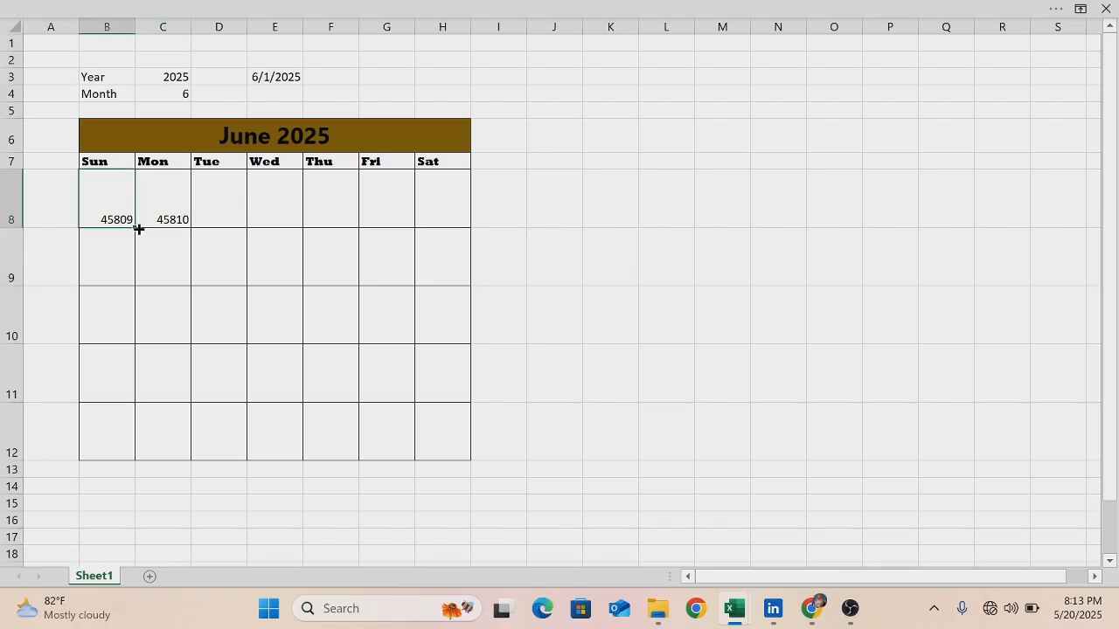
left_click_drag(138, 229, 448, 221)
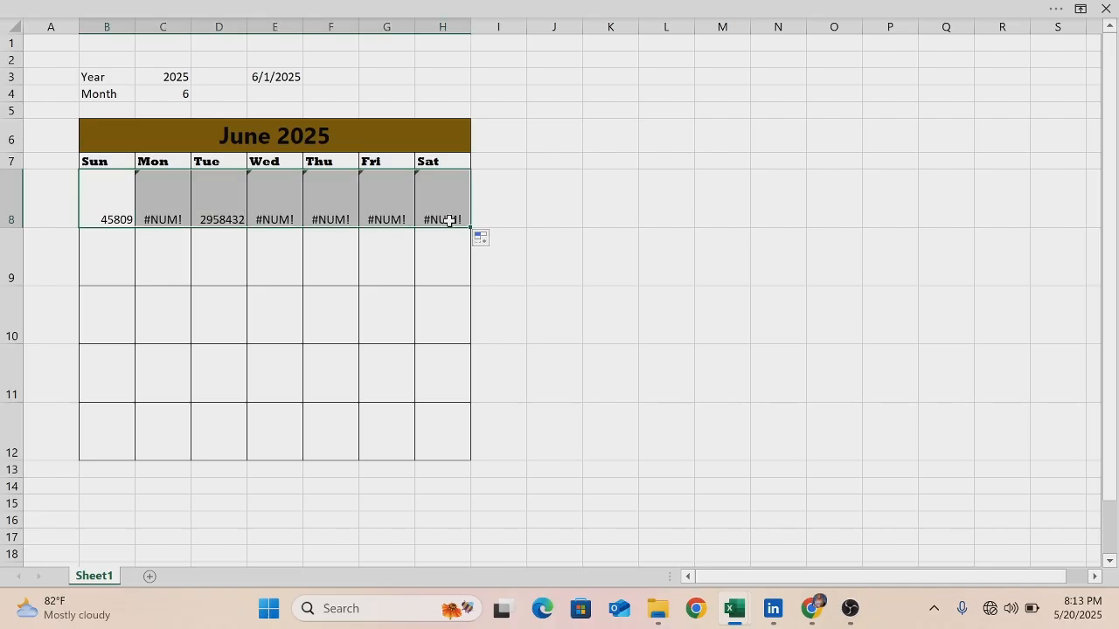
key("ctrl+z")
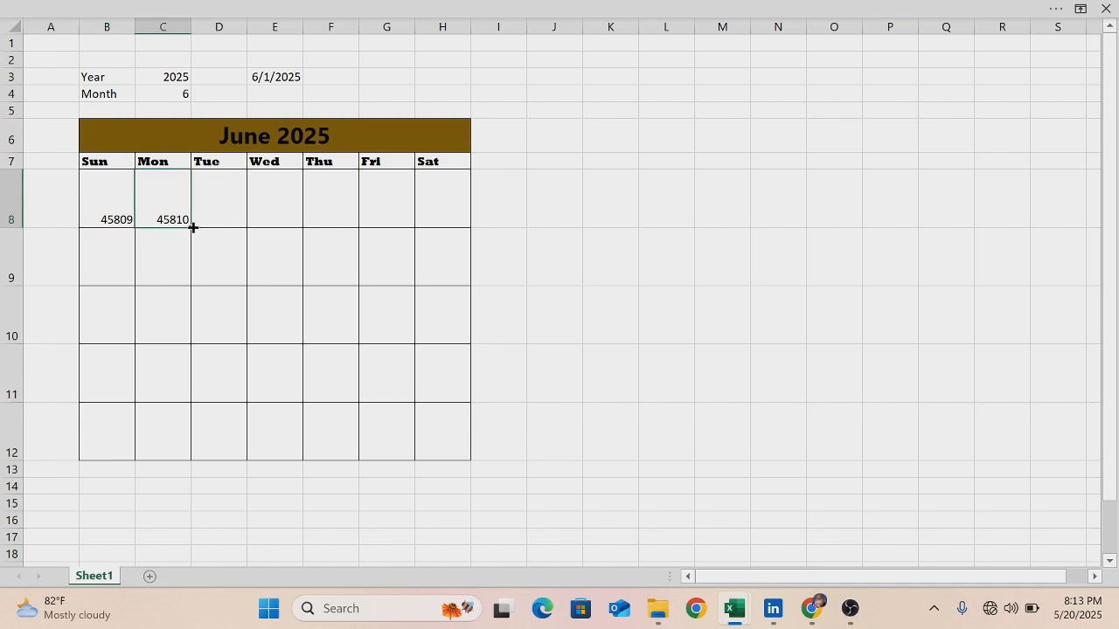
Step: Fill the C8 formula across to H8, and start the second week with =H8+1 in B9
left_click_drag(192, 227, 447, 223)
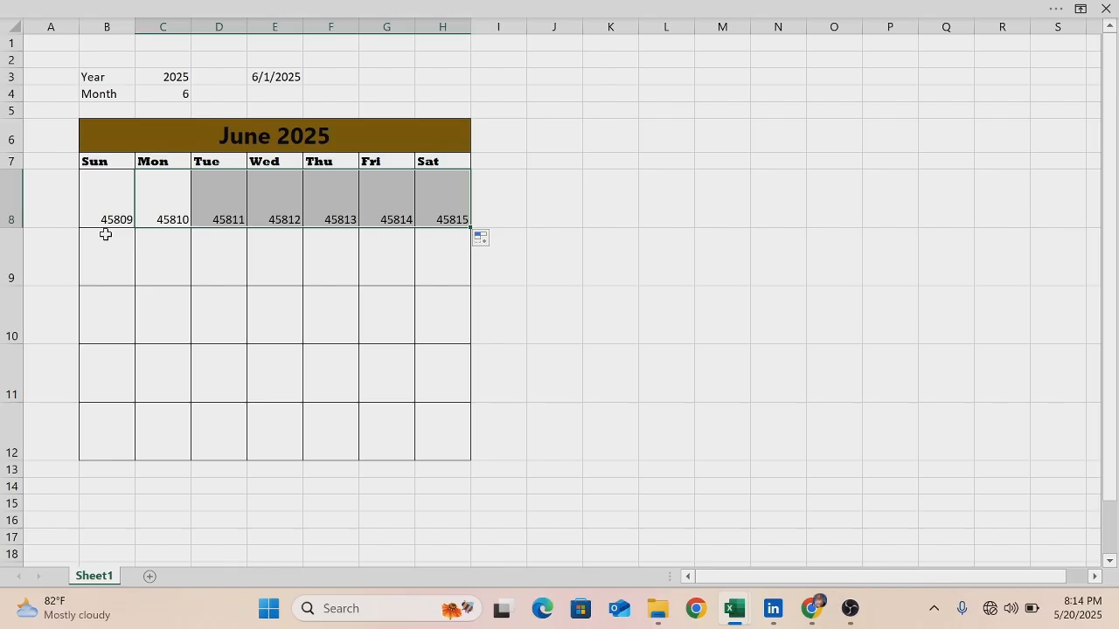
left_click(101, 251)
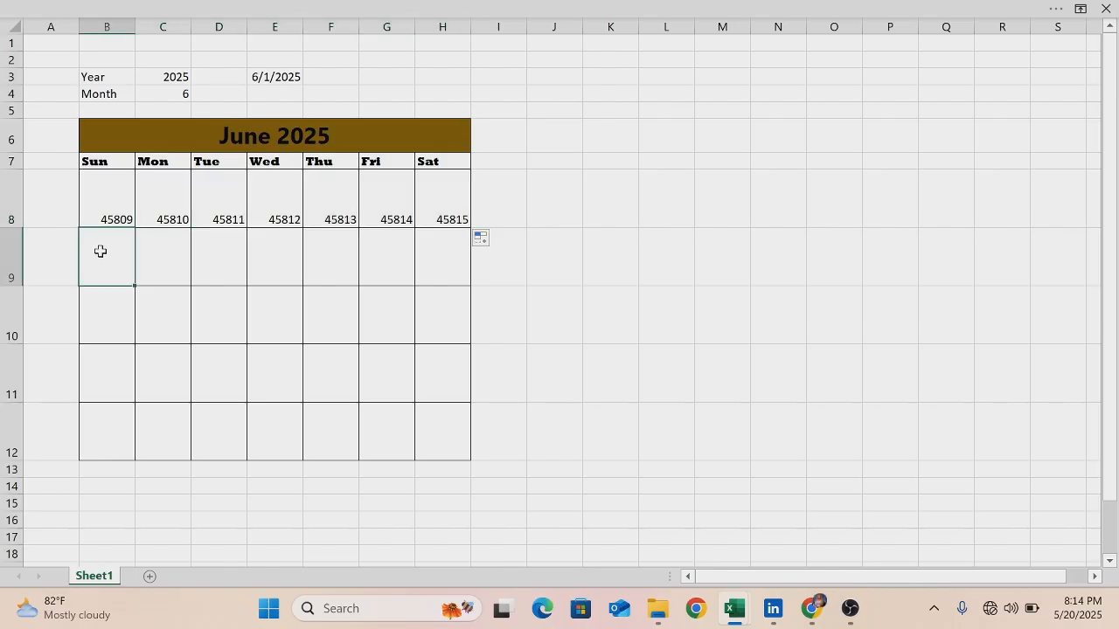
type("=")
left_click(449, 195)
type("+")
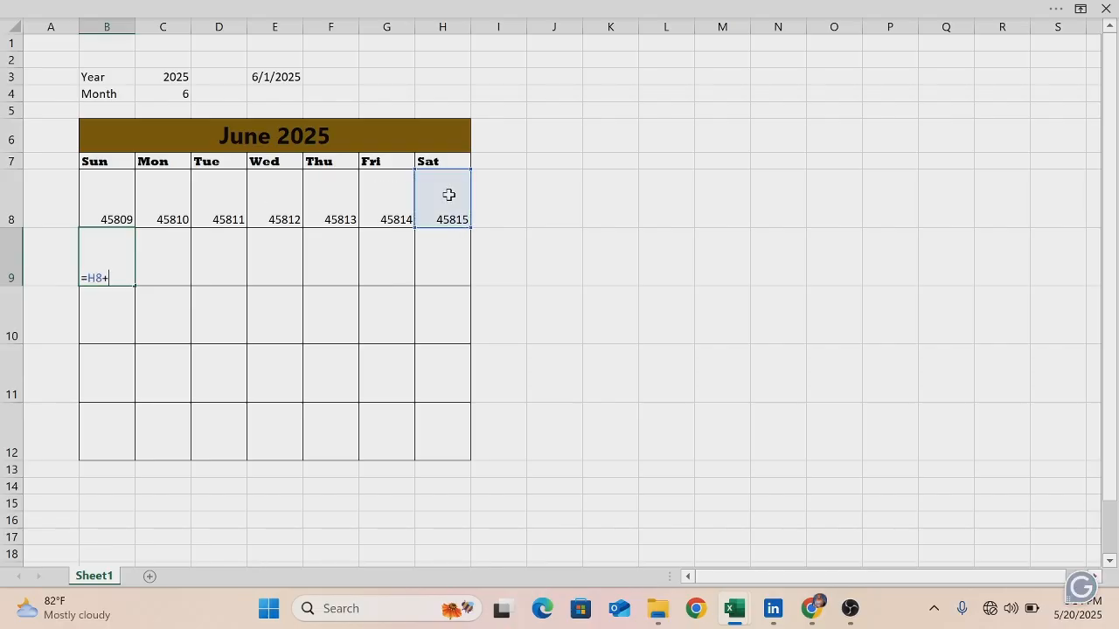
type("1")
key("Return")
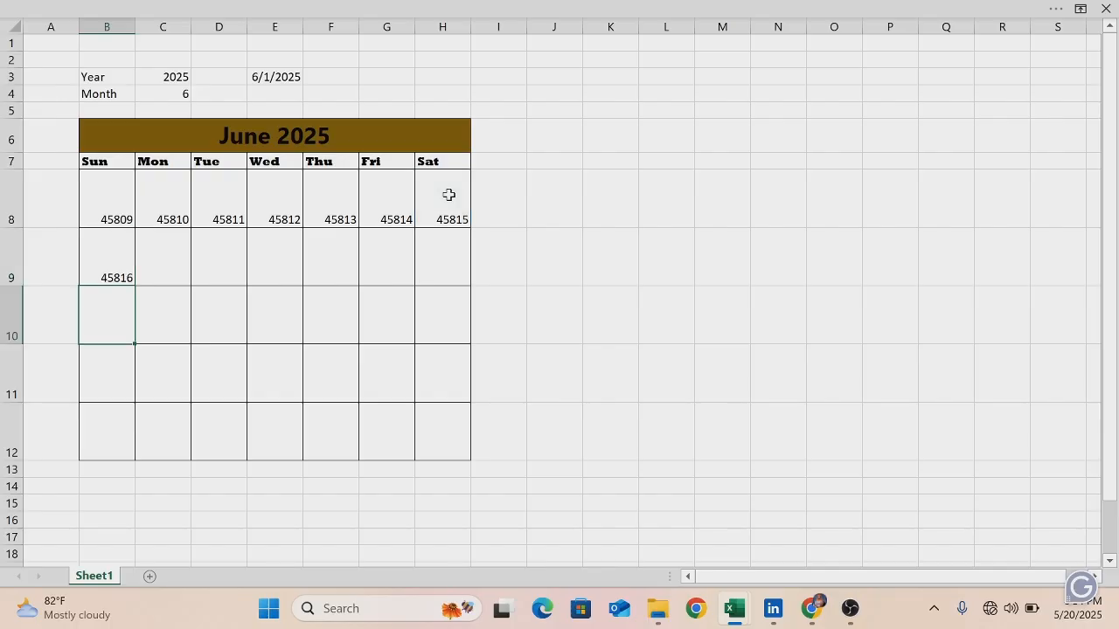
Step: Enter =B9+1 in C9 and fill it across the second week to H9
left_click(166, 277)
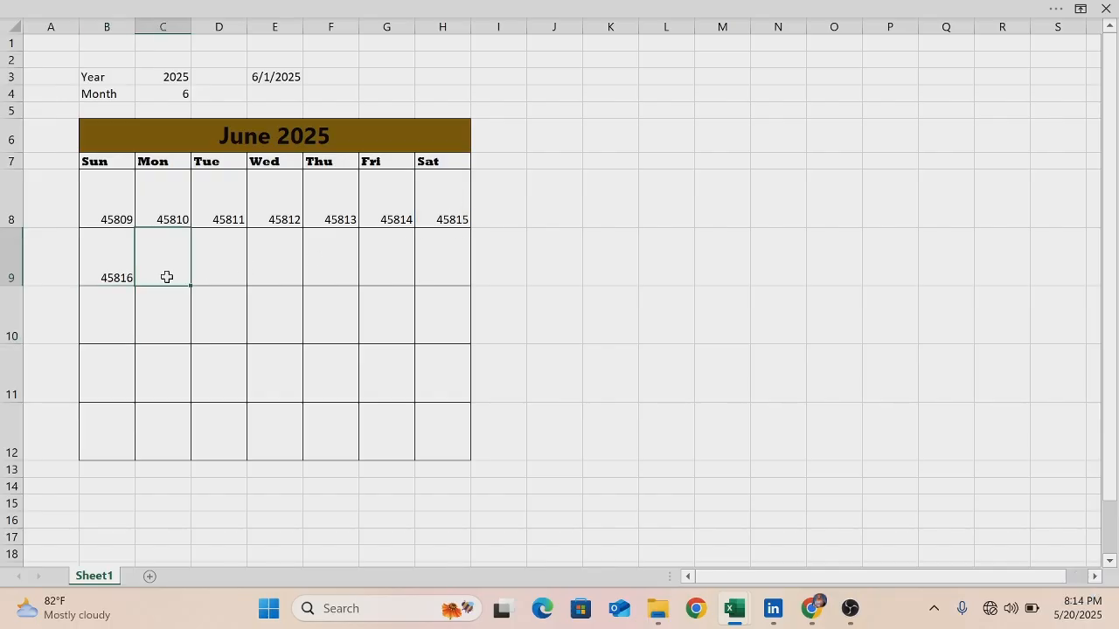
type("=")
left_click(122, 277)
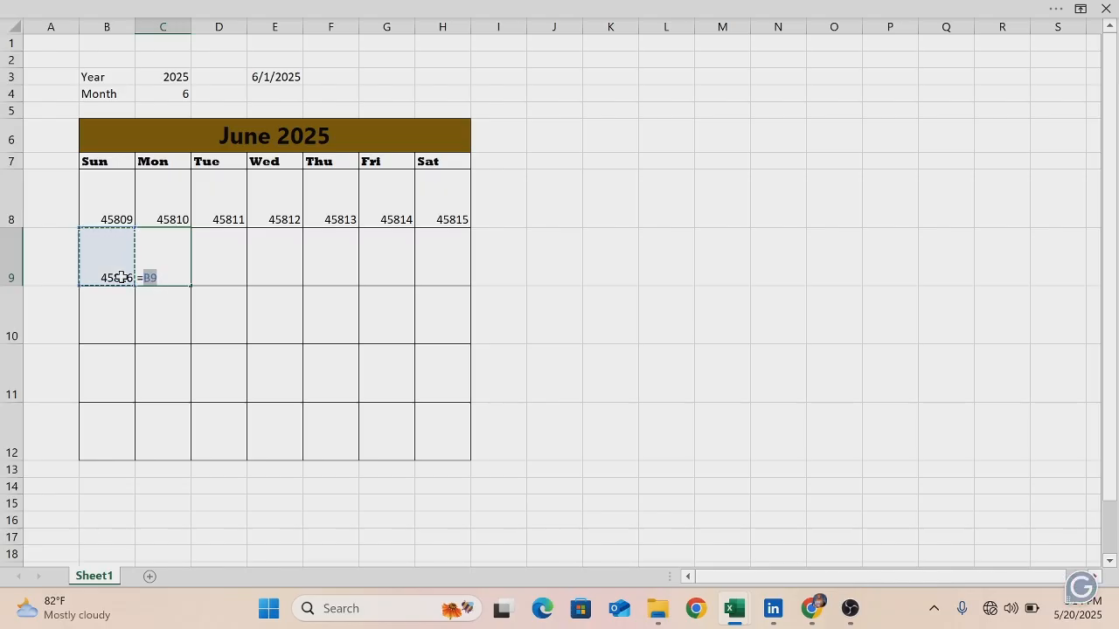
type("+1")
key("Return")
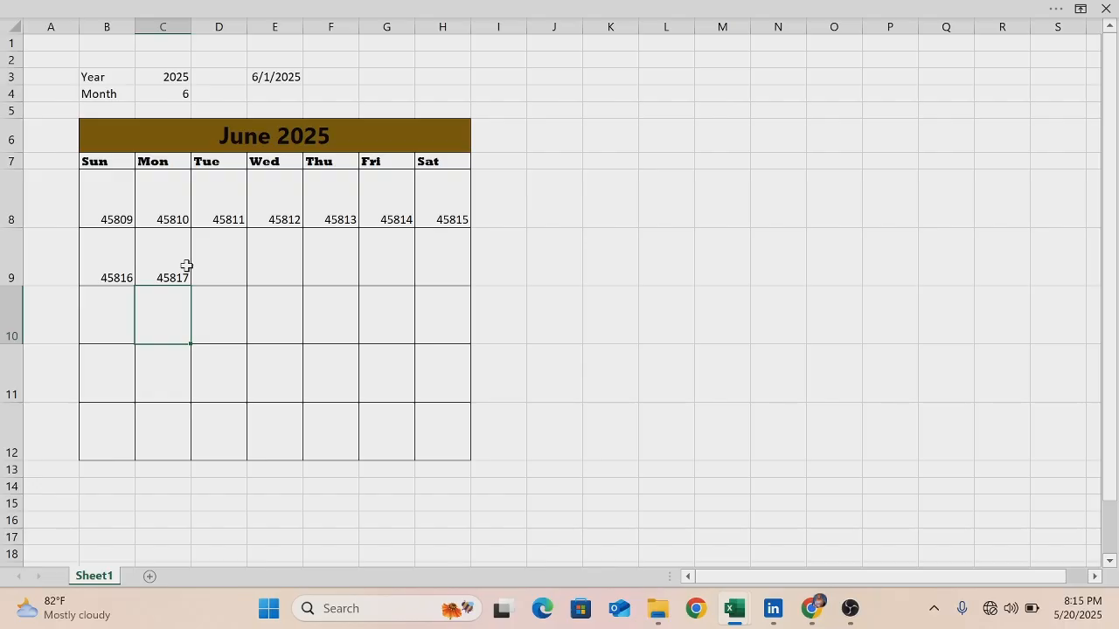
left_click(161, 252)
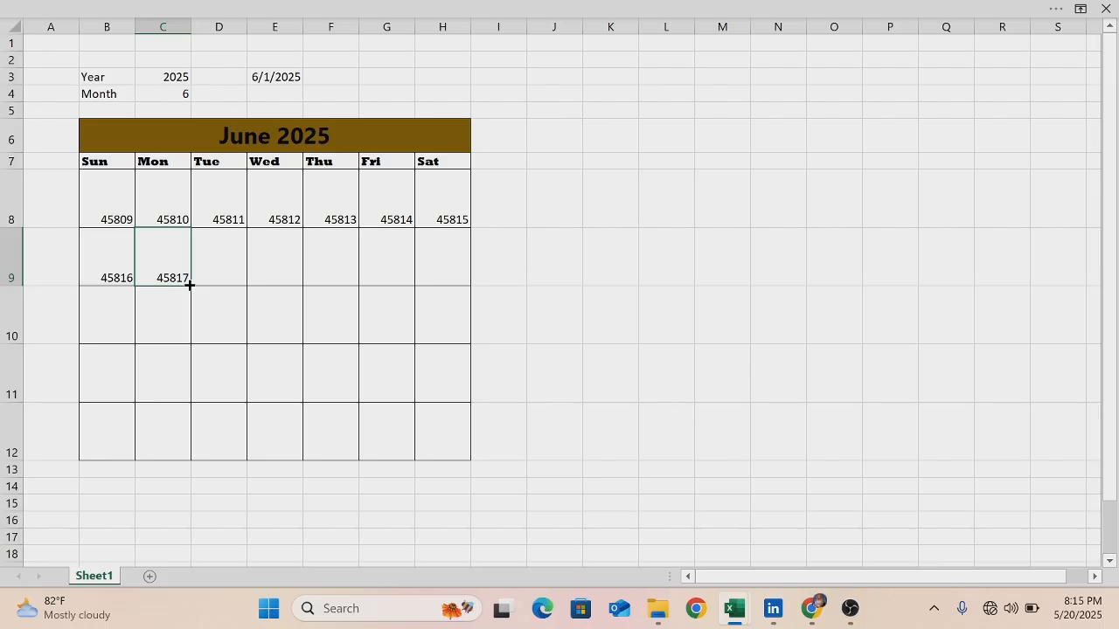
left_click_drag(190, 285, 460, 443)
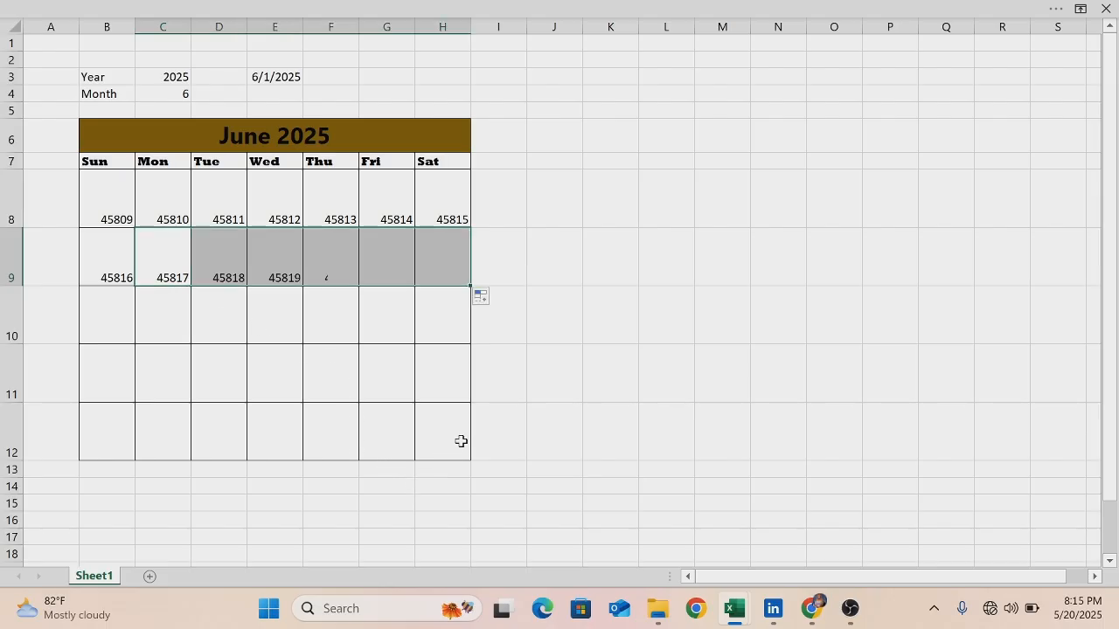
Step: Fill the second week's formulas from B9:H9 down through row 12
left_click(96, 249)
left_click_drag(96, 248, 469, 443)
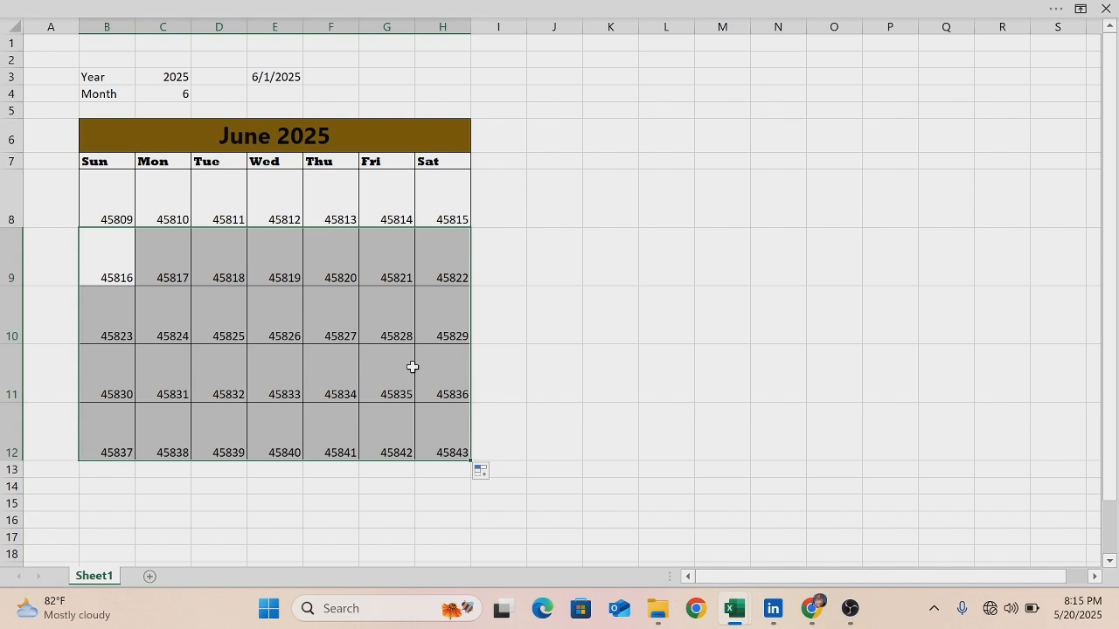
Step: Apply the custom number format dd to all the dates in B8:H12
left_click_drag(113, 184, 428, 431)
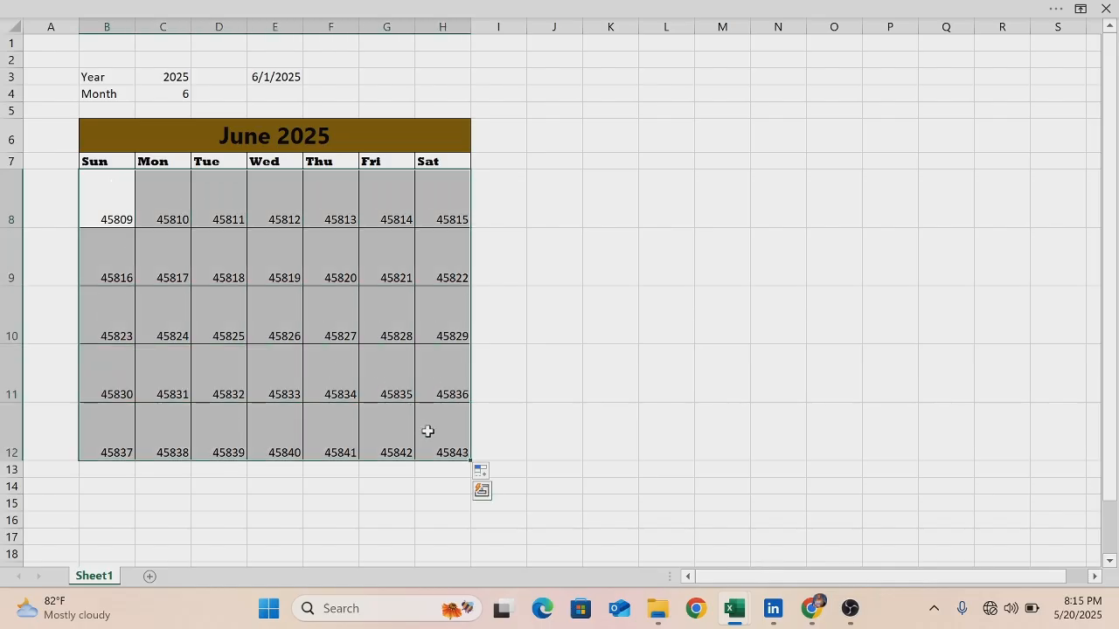
key("ctrl+1")
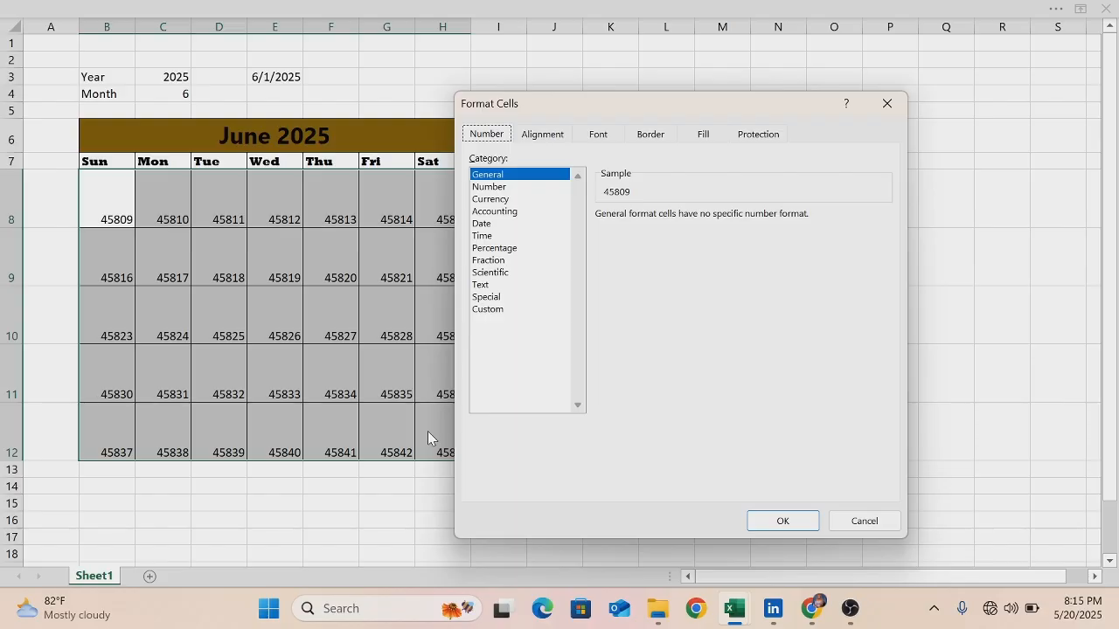
left_click(500, 312)
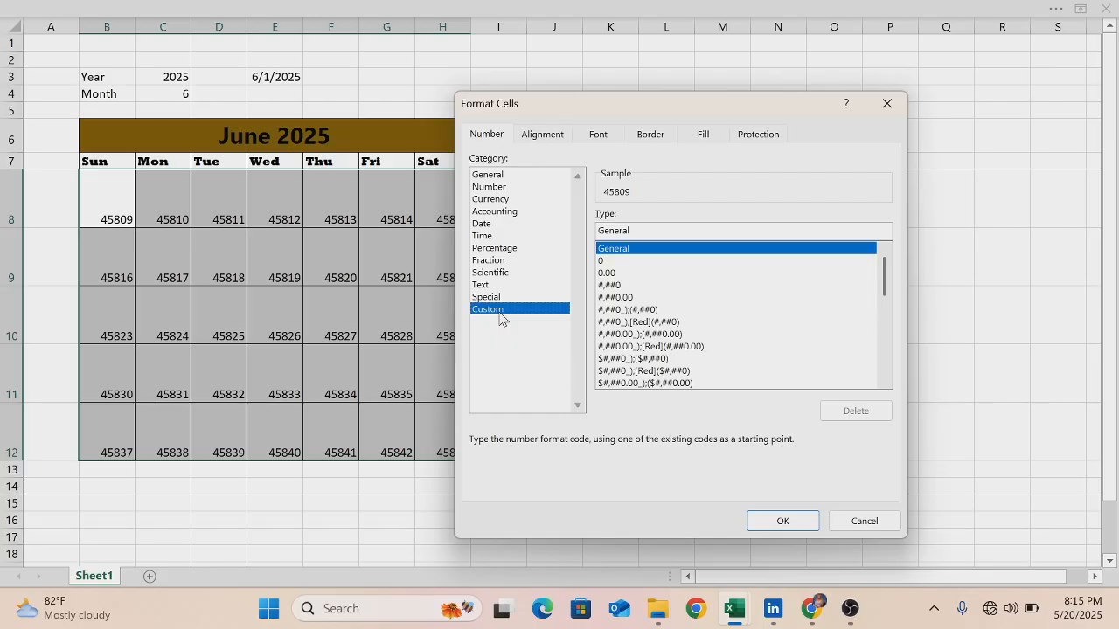
left_click(495, 225)
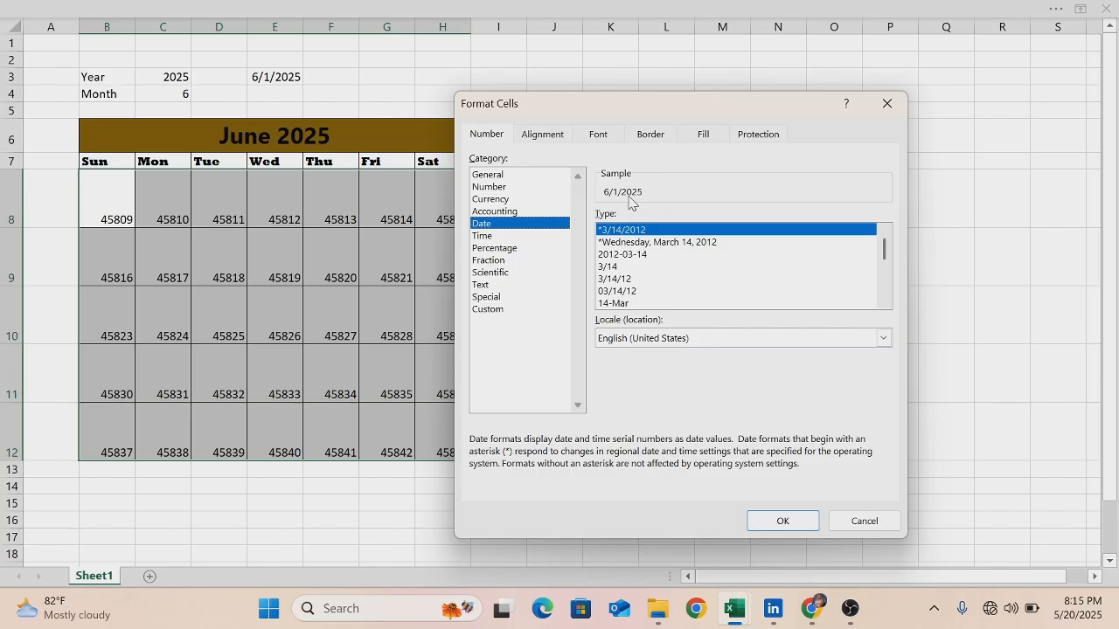
left_click(503, 311)
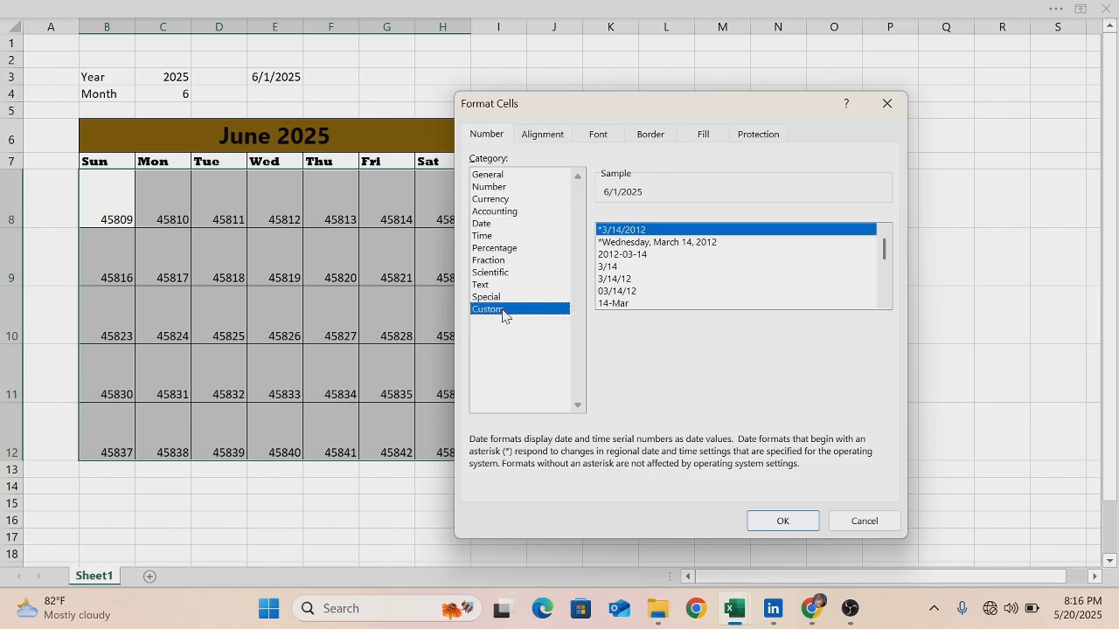
left_click(640, 231)
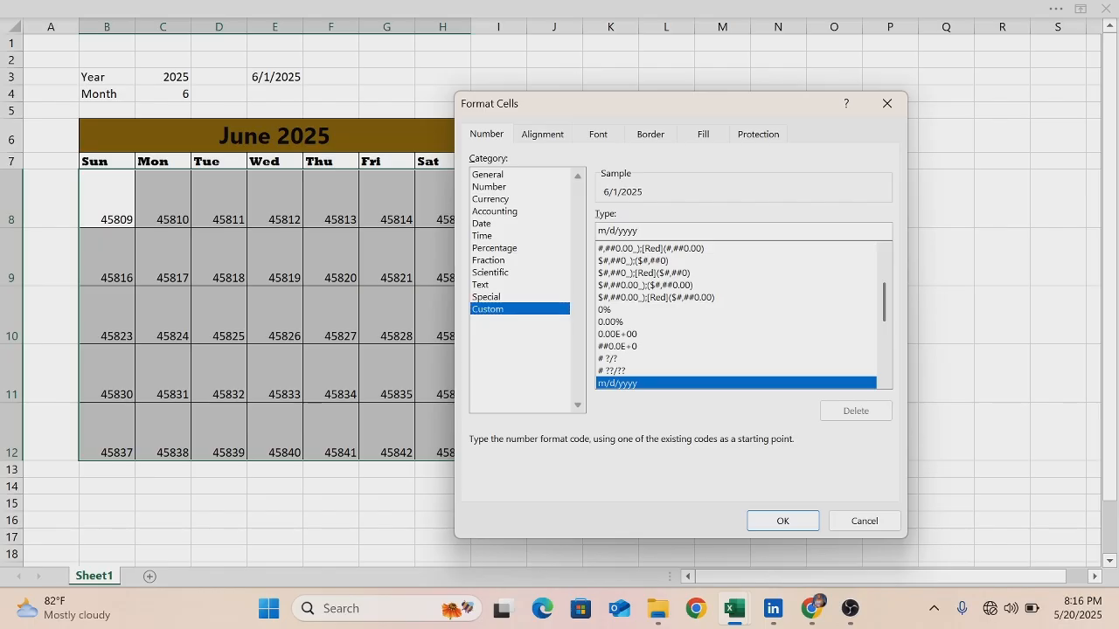
key("BackSpace")
key("BackSpace")
key("BackSpace")
key("BackSpace")
key("BackSpace")
key("BackSpace")
key("BackSpace")
key("BackSpace")
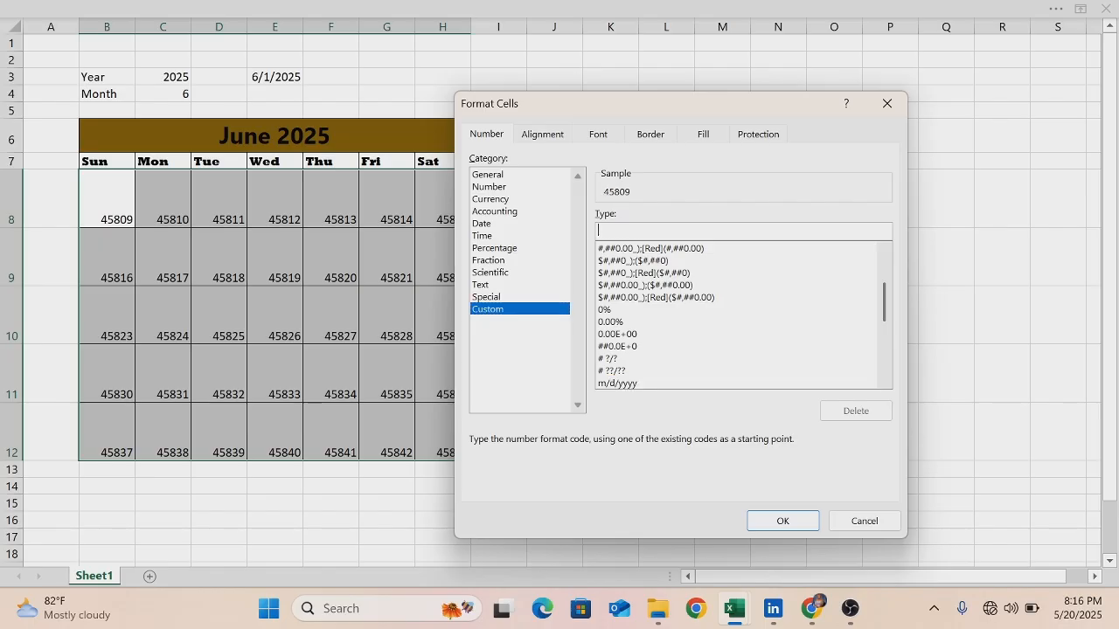
type("dd")
left_click(776, 523)
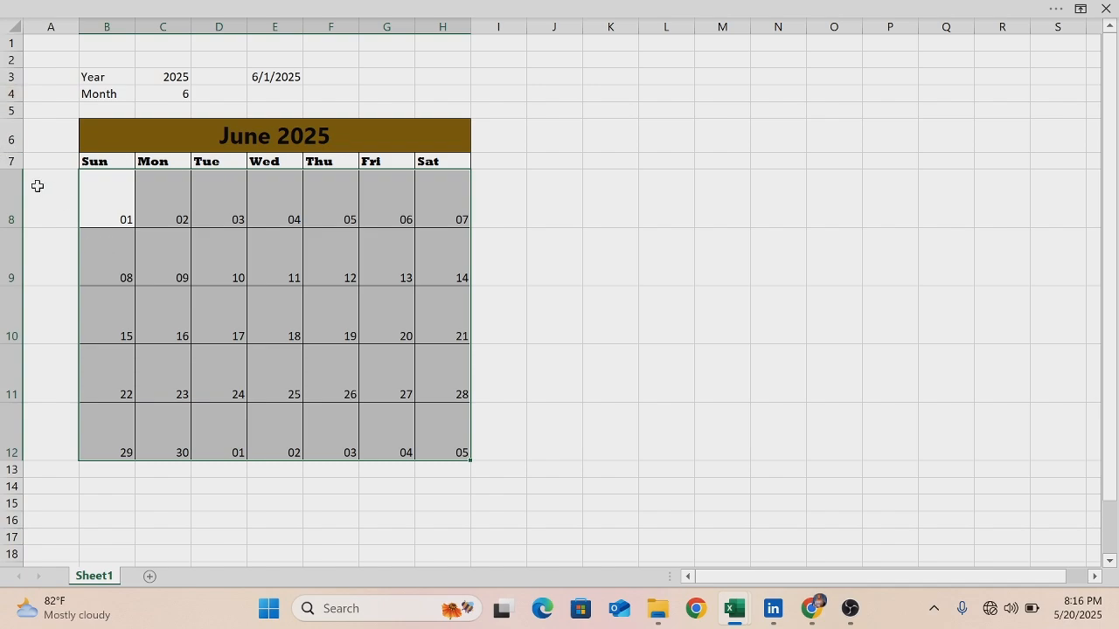
Step: Align the dates in B8:H12 to the top of their cells
left_click(89, 11)
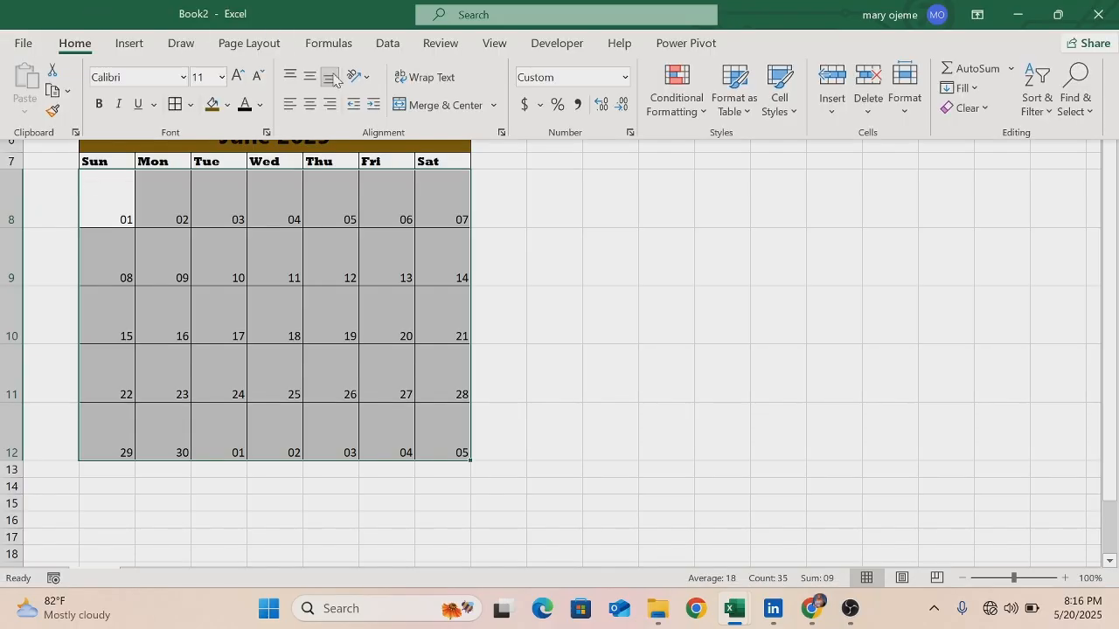
left_click(290, 78)
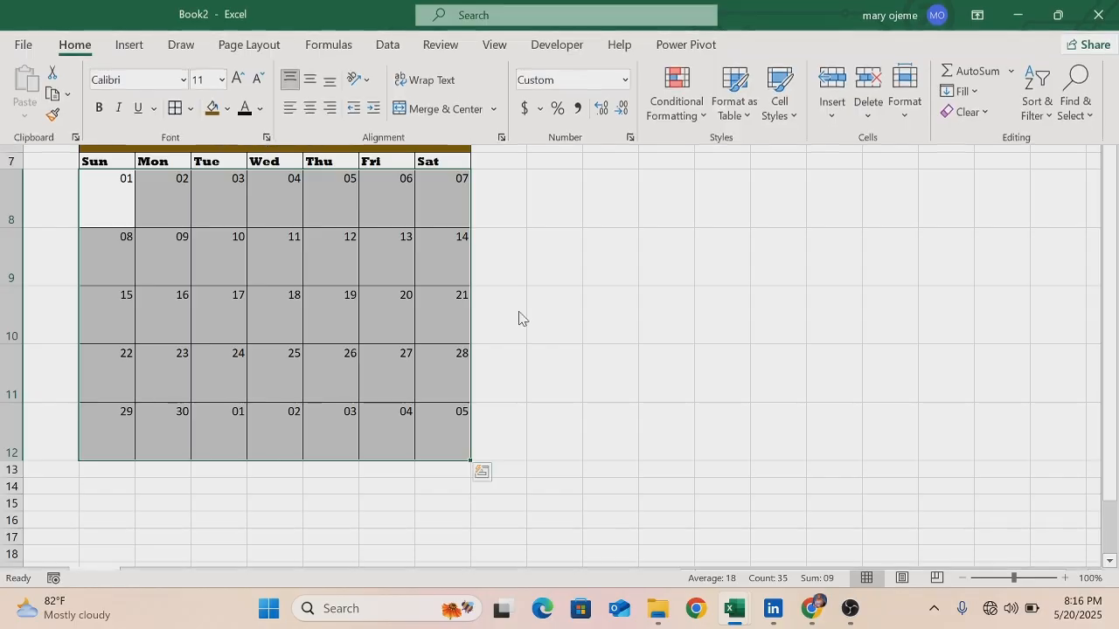
left_click(557, 309)
Step: Set the font color of the Sunday dates in B8:B12 to the standard dark red
left_click(101, 181)
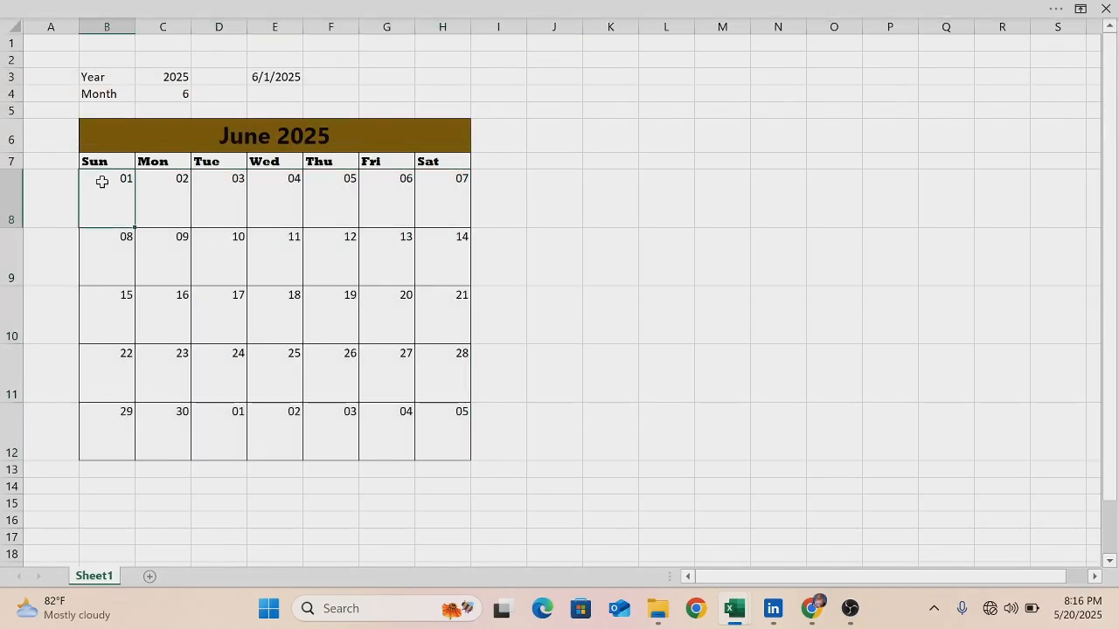
left_click_drag(101, 181, 103, 419)
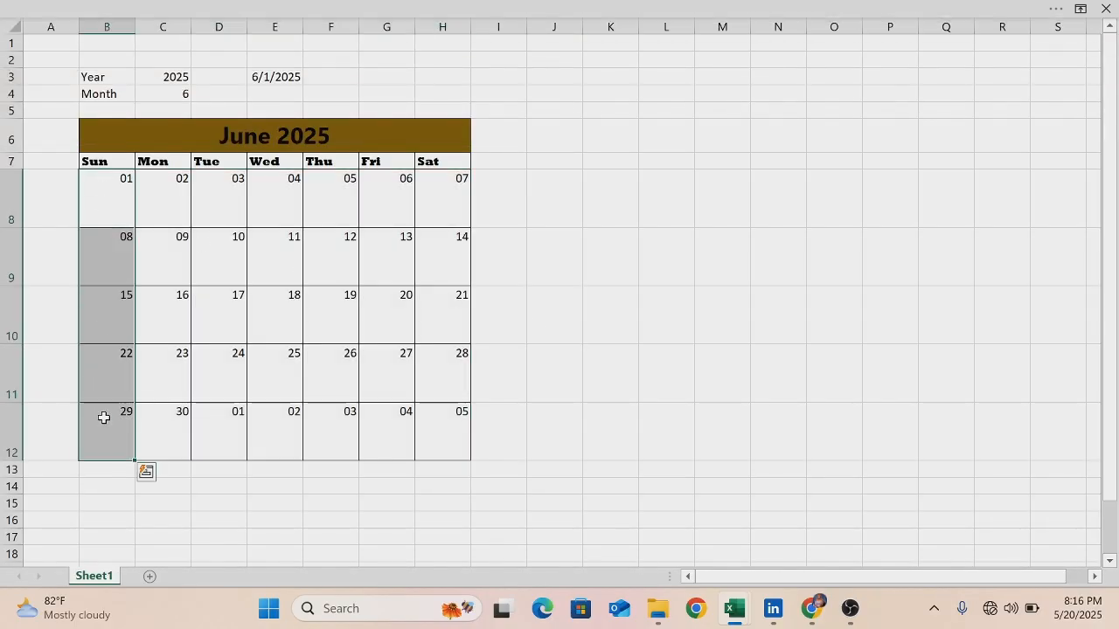
left_click(137, 12)
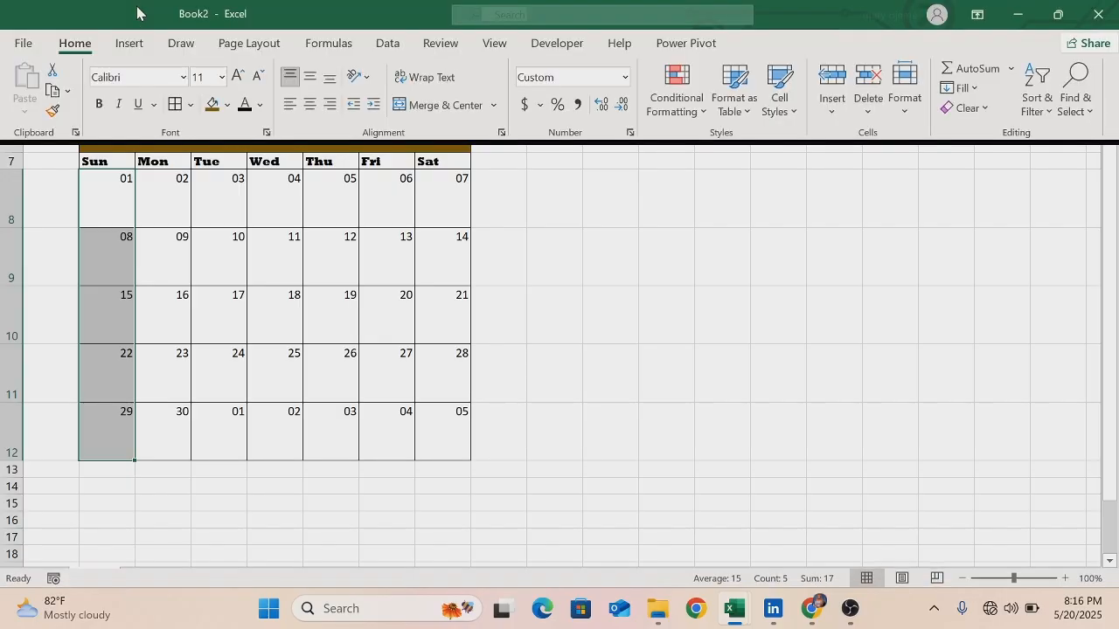
left_click(260, 106)
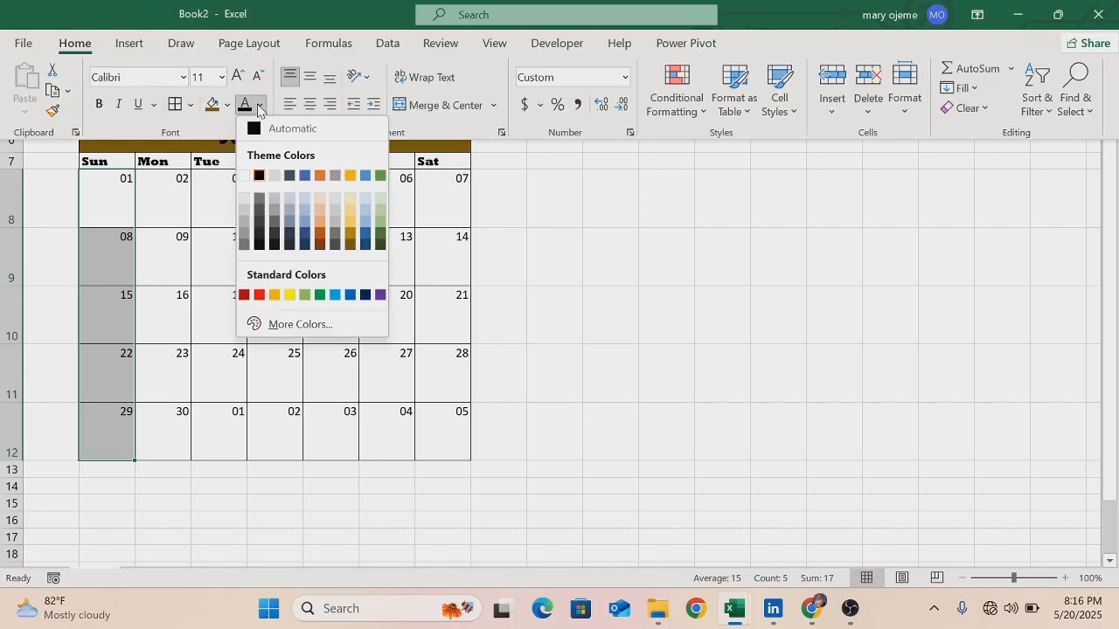
left_click(245, 296)
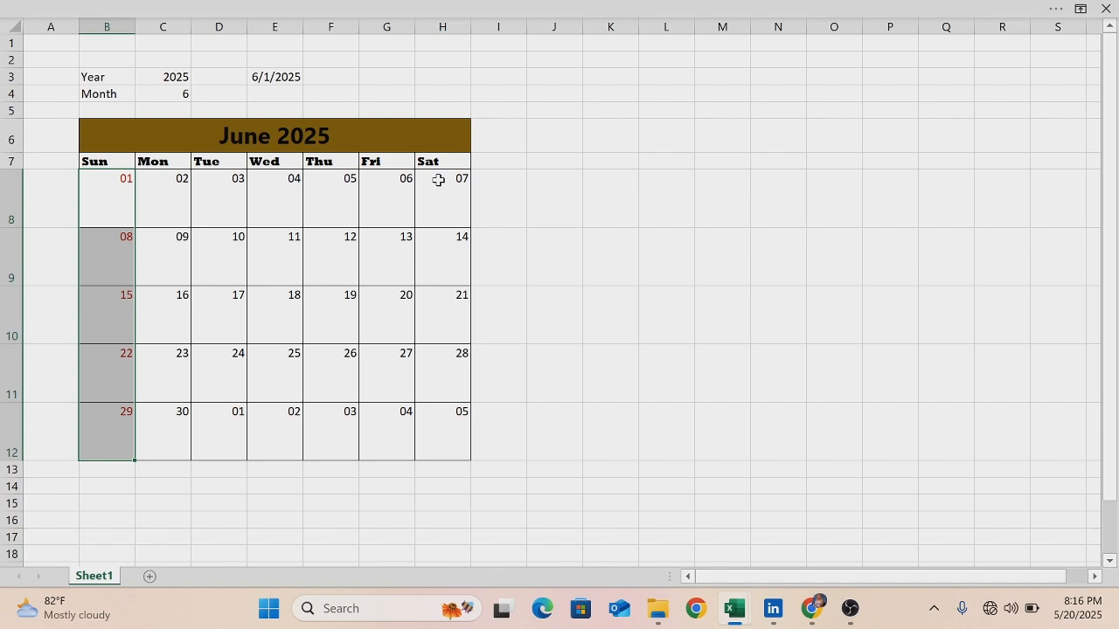
Step: Color the Saturday dates in H8:H12 in the standard dark red as well
left_click_drag(438, 179, 452, 418)
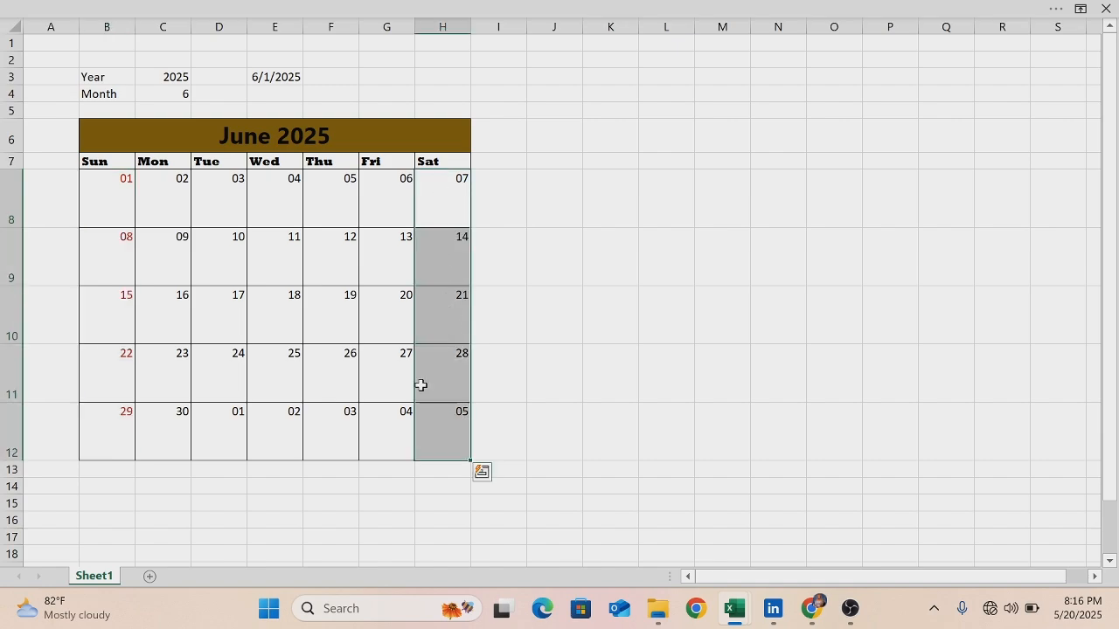
left_click(125, 8)
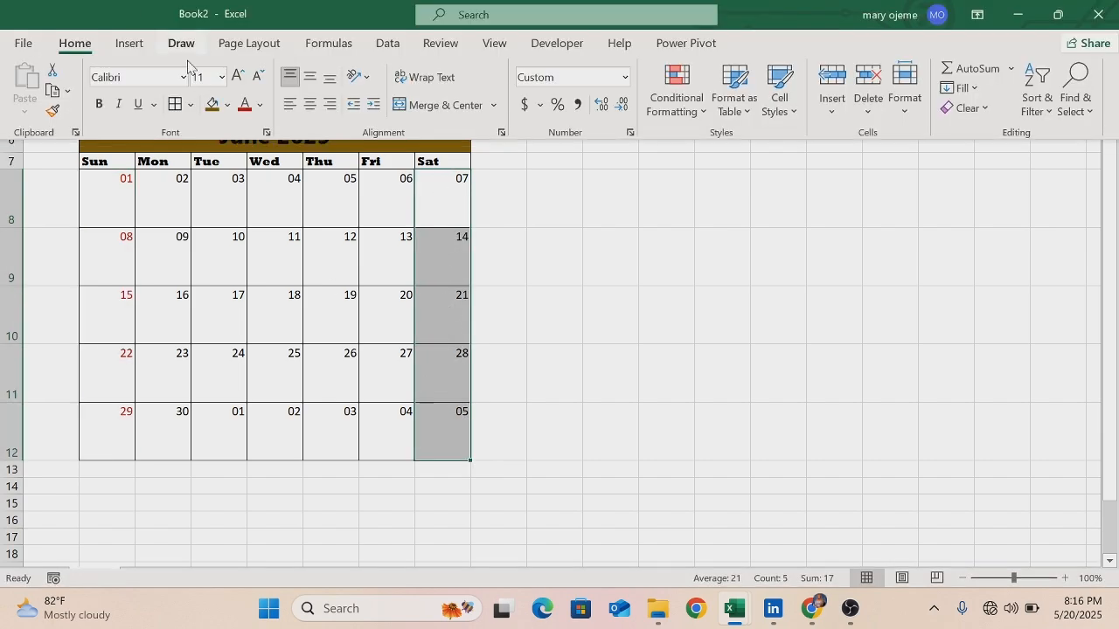
left_click(260, 105)
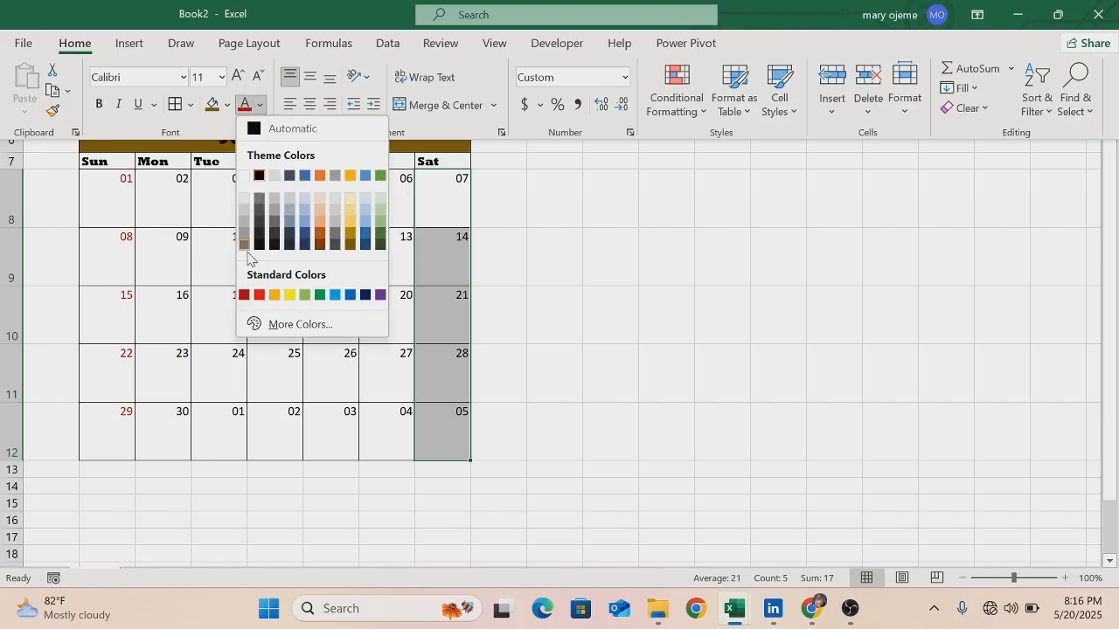
left_click(244, 295)
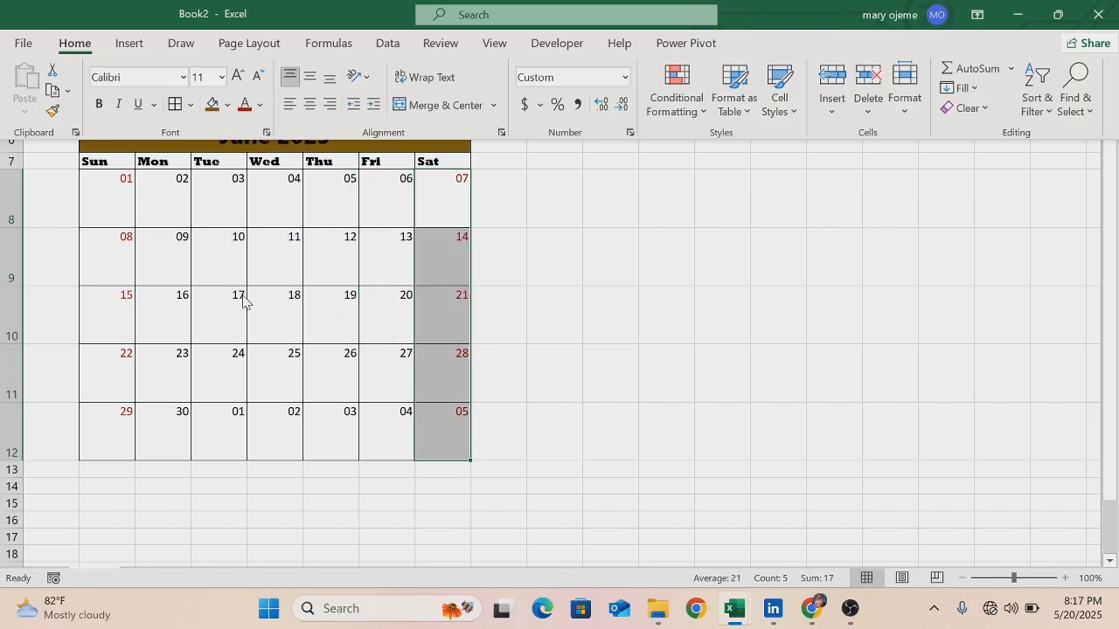
left_click(582, 481)
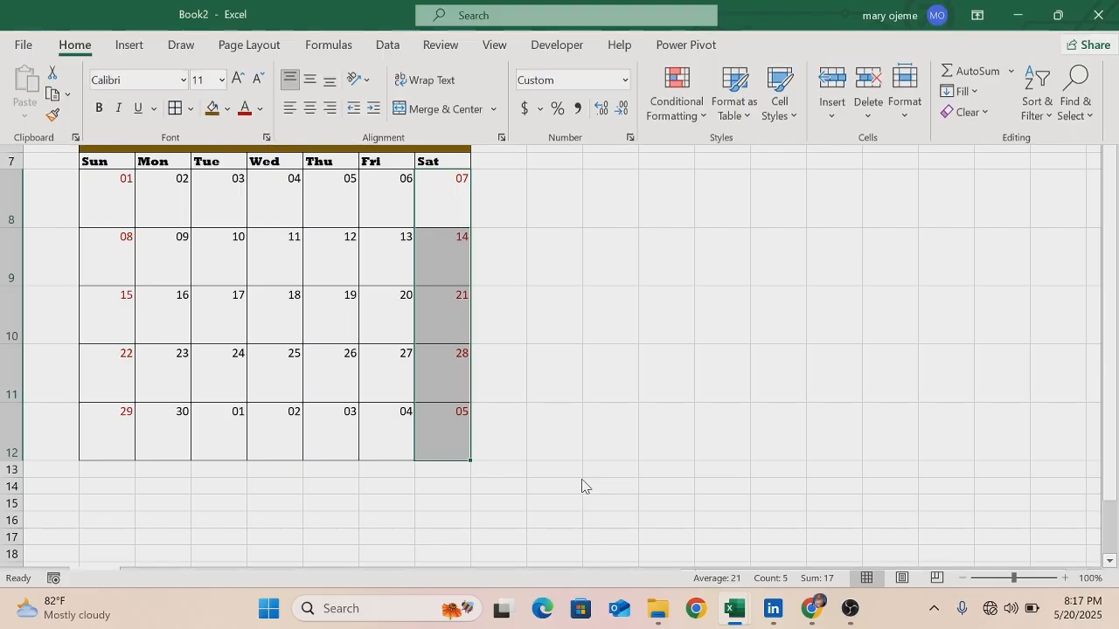
left_click(538, 430)
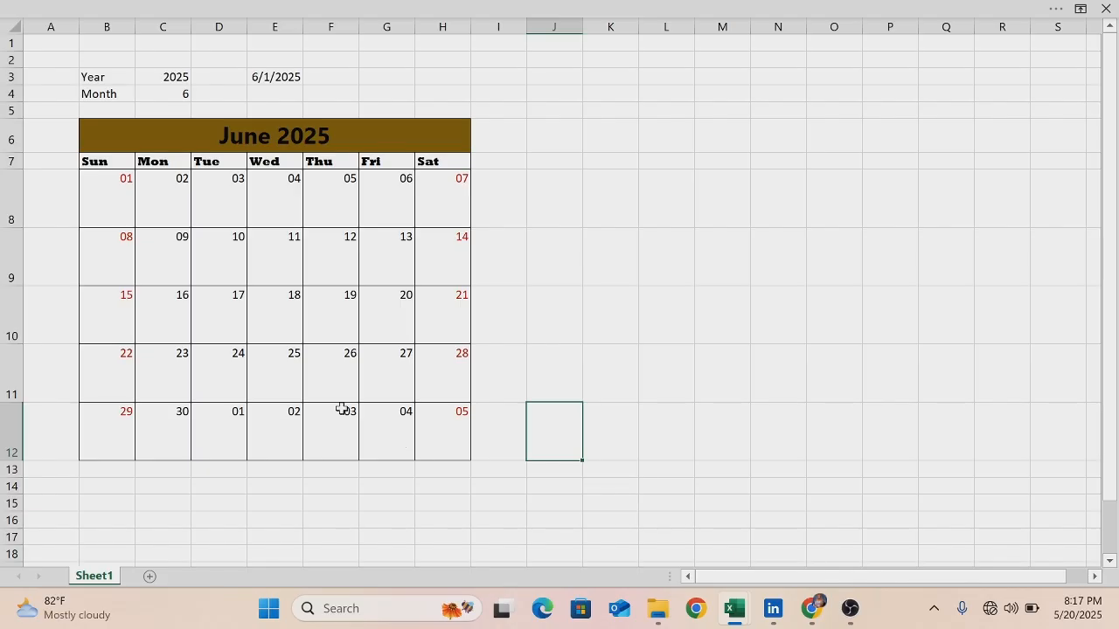
Step: Start a new conditional formatting rule for B8:H12 that uses a formula to determine which cells to format
left_click(119, 207)
mouse_move(120, 207)
left_mouse_down()
mouse_move(254, 452)
mouse_move(424, 441)
left_mouse_up()
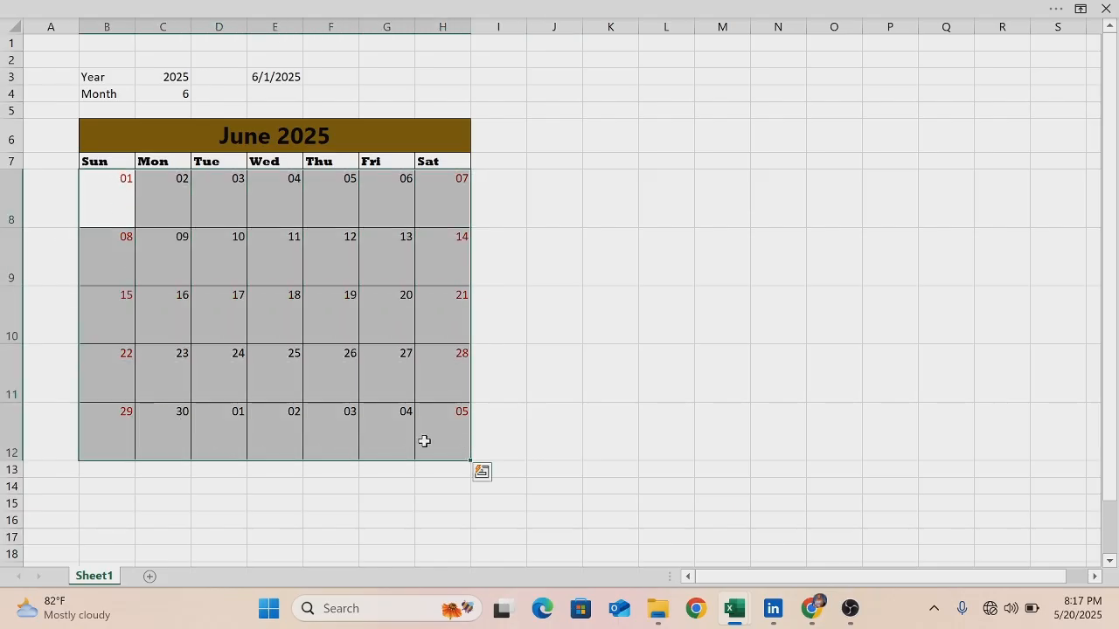
left_click(224, 6)
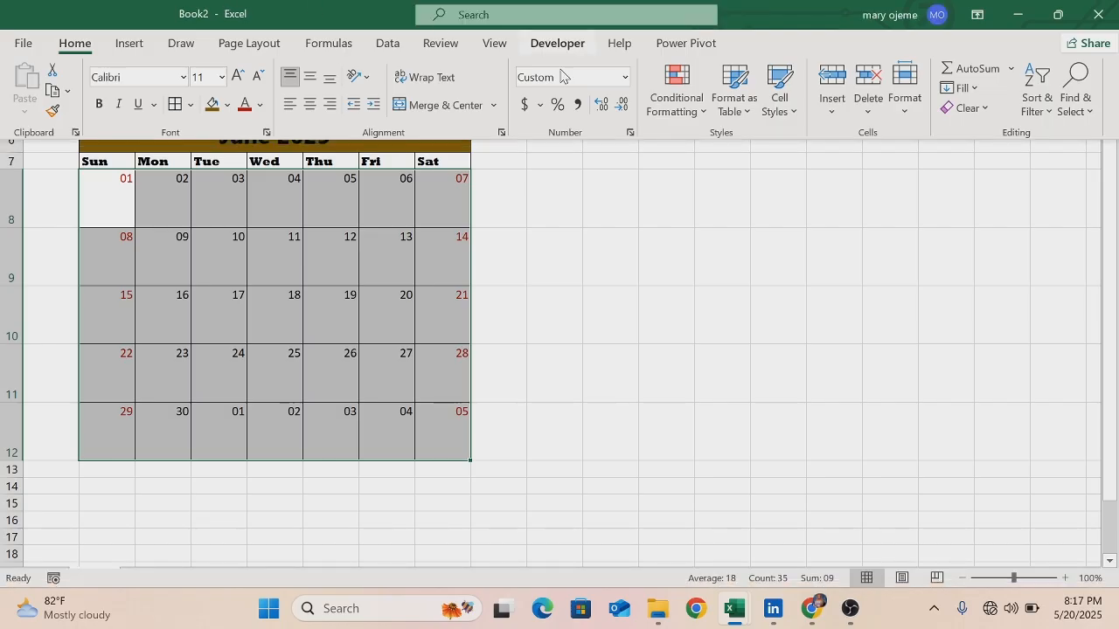
left_click(704, 112)
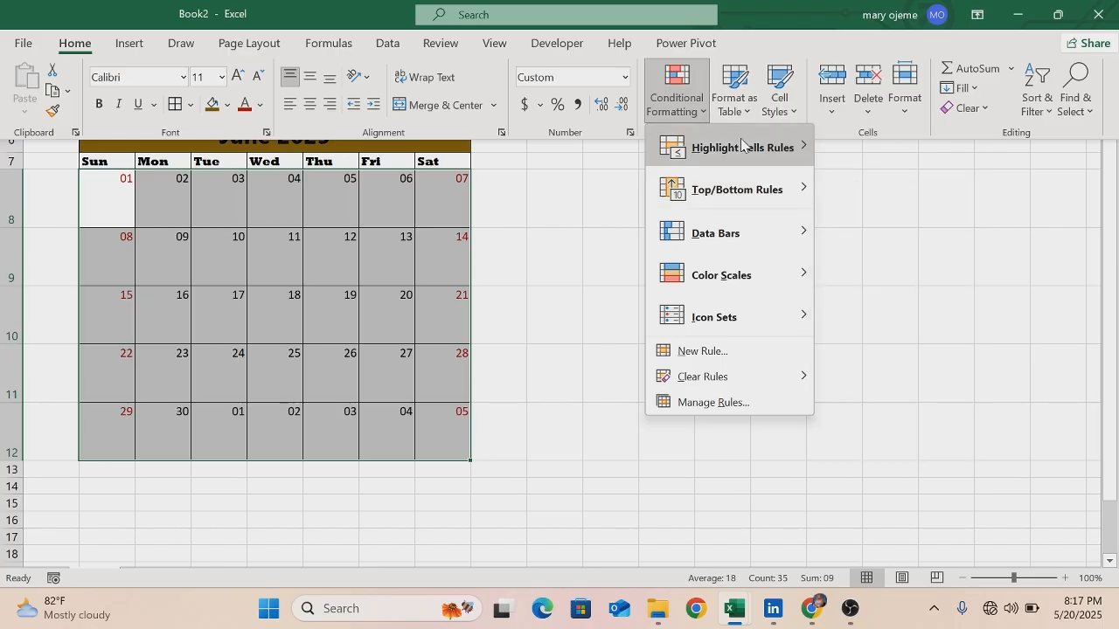
left_click(707, 352)
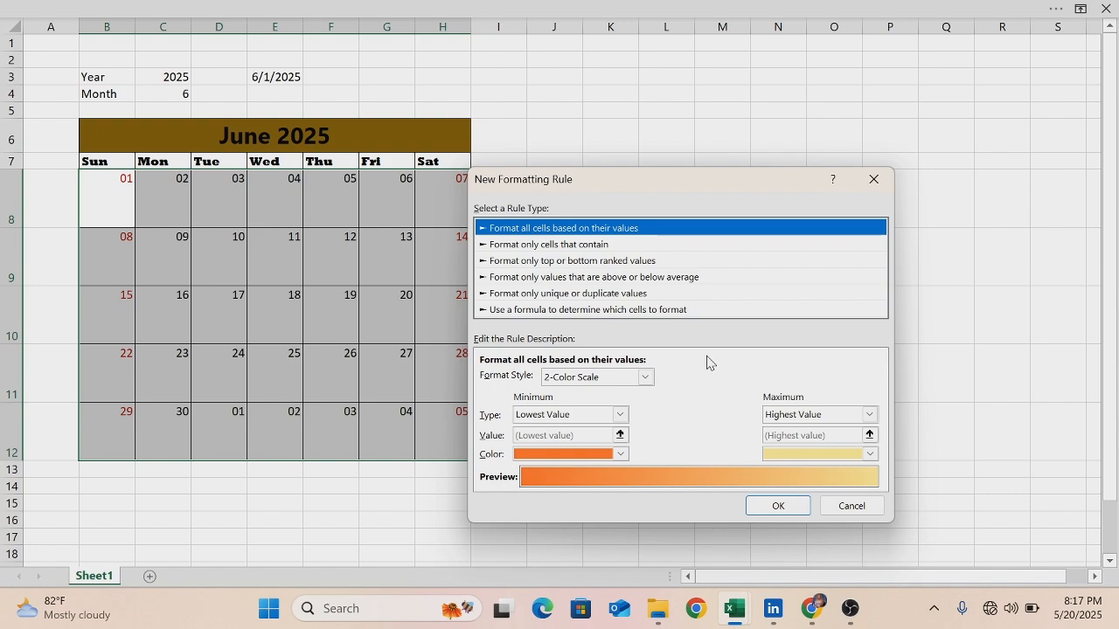
left_click(596, 312)
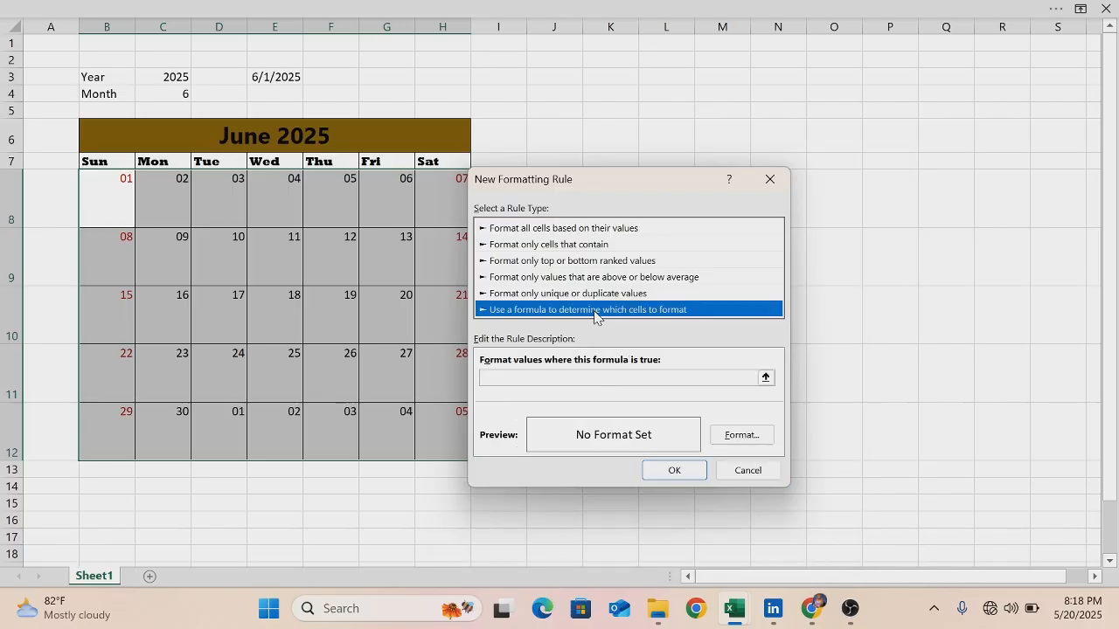
left_click(581, 378)
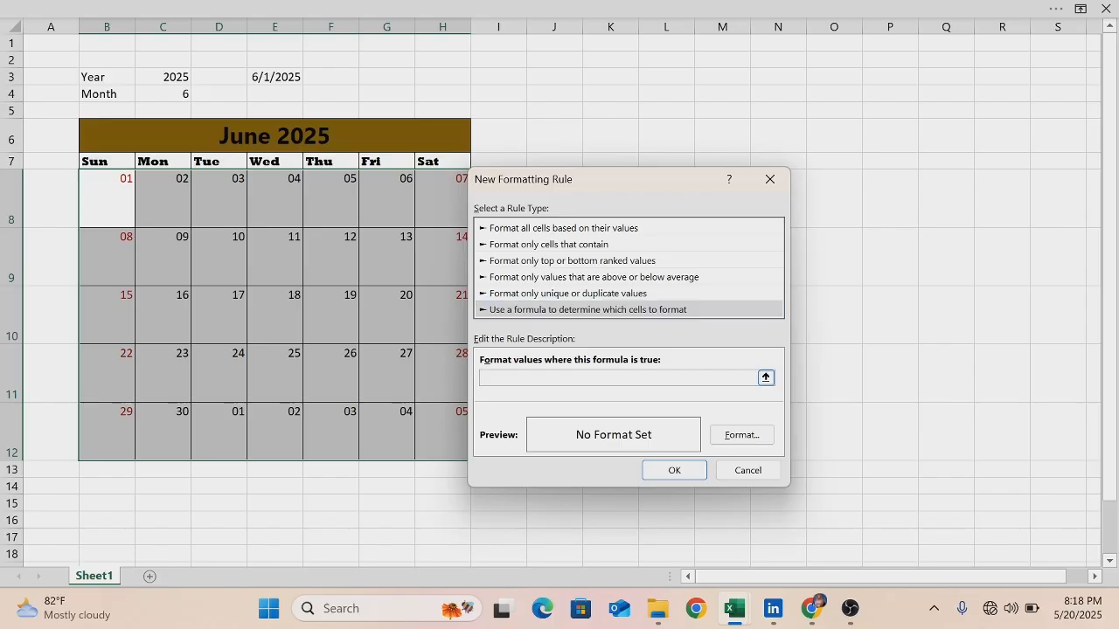
Step: Begin the rule's formula as =month($B$8, picking the reference from the first date cell
type("=month")
type("(b8")
key("BackSpace")
key("BackSpace")
left_click(104, 186)
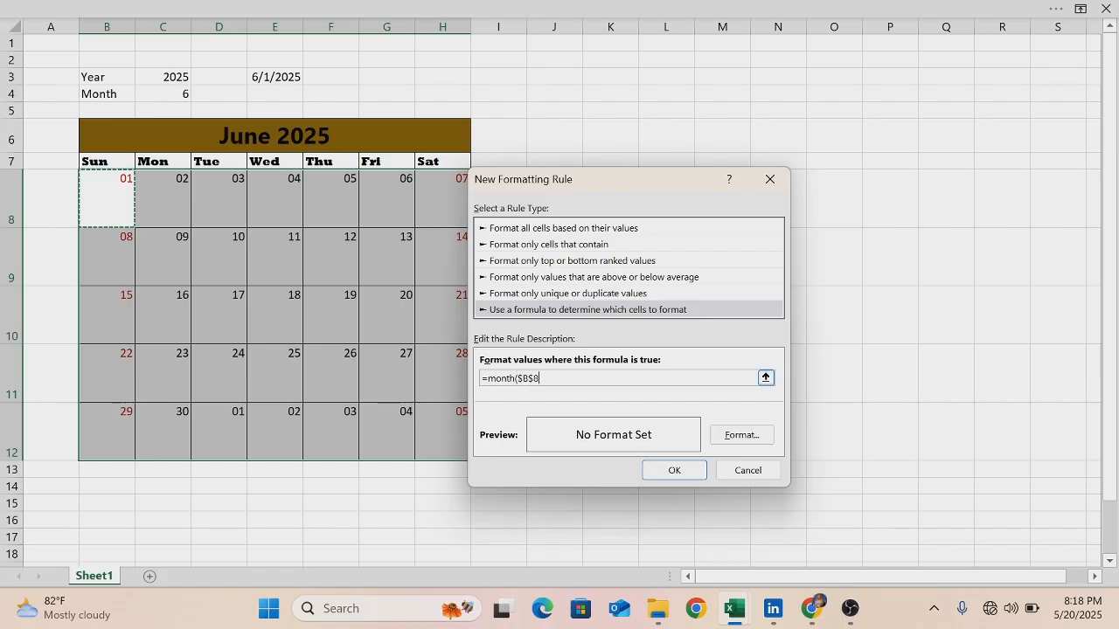
Step: Try to turn the $B$8 reference in the rule's formula into a relative one, and pick B8 afresh
left_click(522, 378)
key("BackSpace")
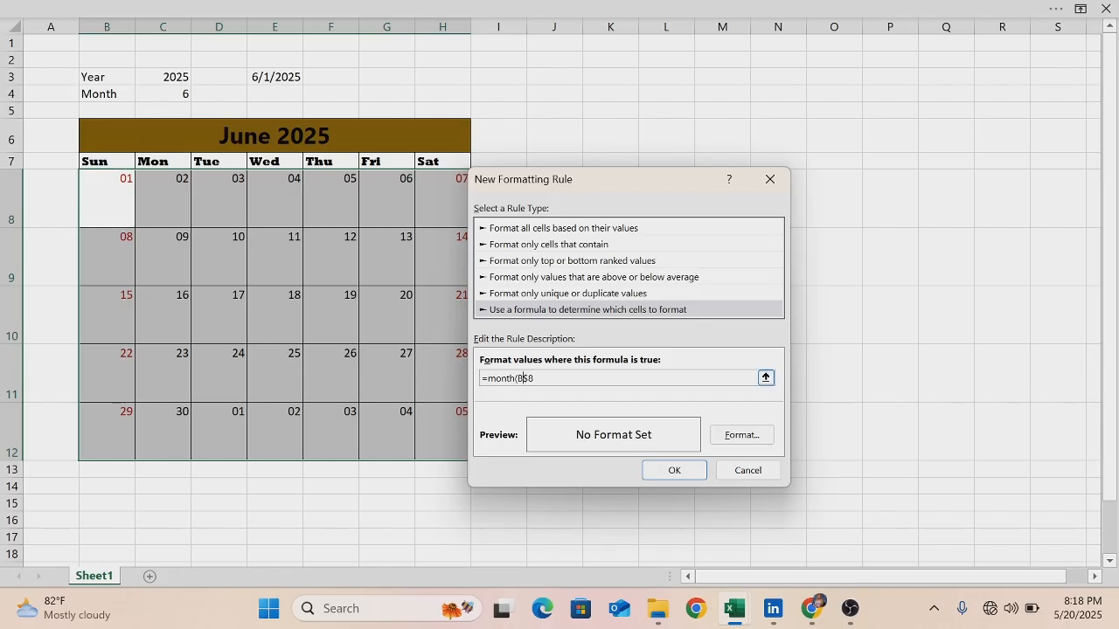
type("+")
left_click(162, 199)
key("BackSpace")
key("BackSpace")
type("+")
left_click(162, 199)
key("BackSpace")
key("BackSpace")
key("BackSpace")
key("BackSpace")
key("BackSpace")
key("BackSpace")
key("BackSpace")
key("BackSpace")
key("BackSpace")
key("BackSpace")
left_click(111, 203)
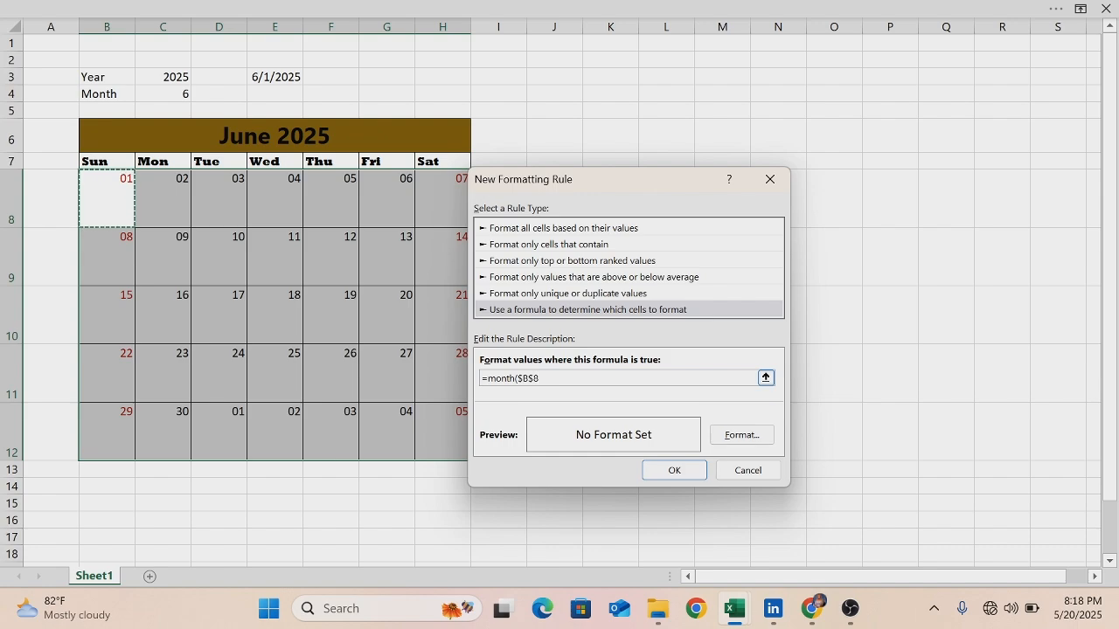
Step: Try again to strip the dollar signs from $B$8 in the rule's formula, and re-pick cell B8 as the reference
left_click(522, 377)
key("BackSpace")
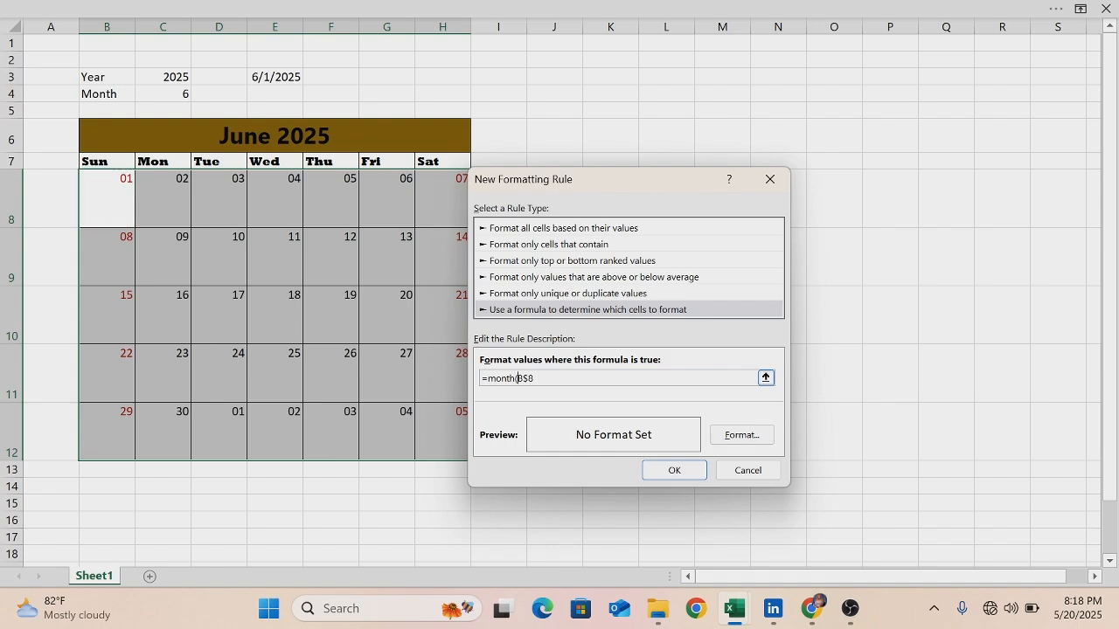
key("Right")
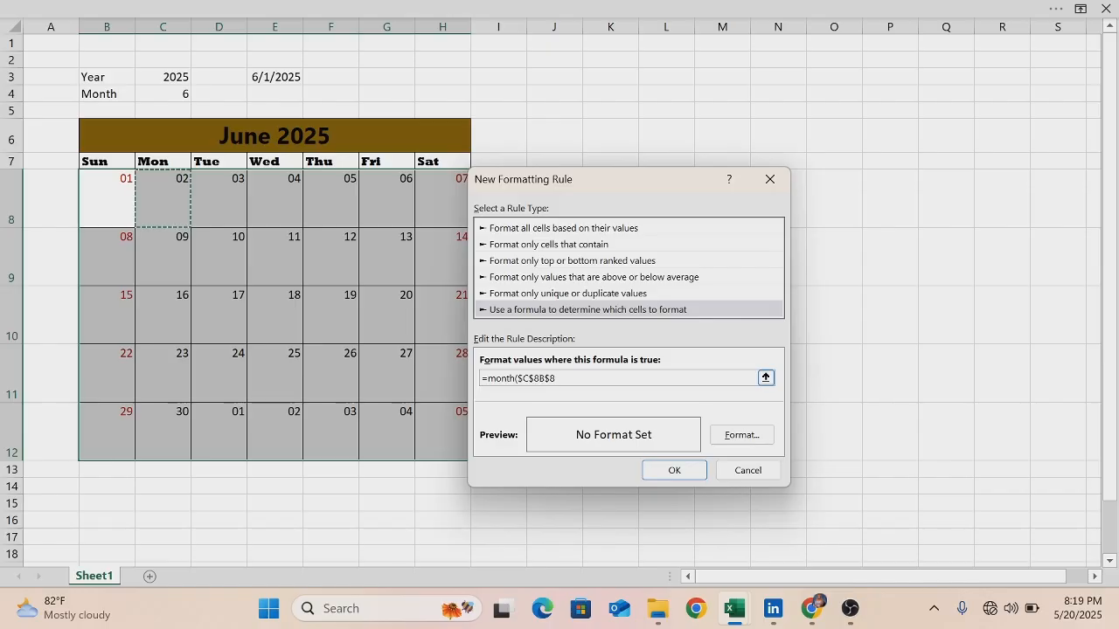
key("BackSpace")
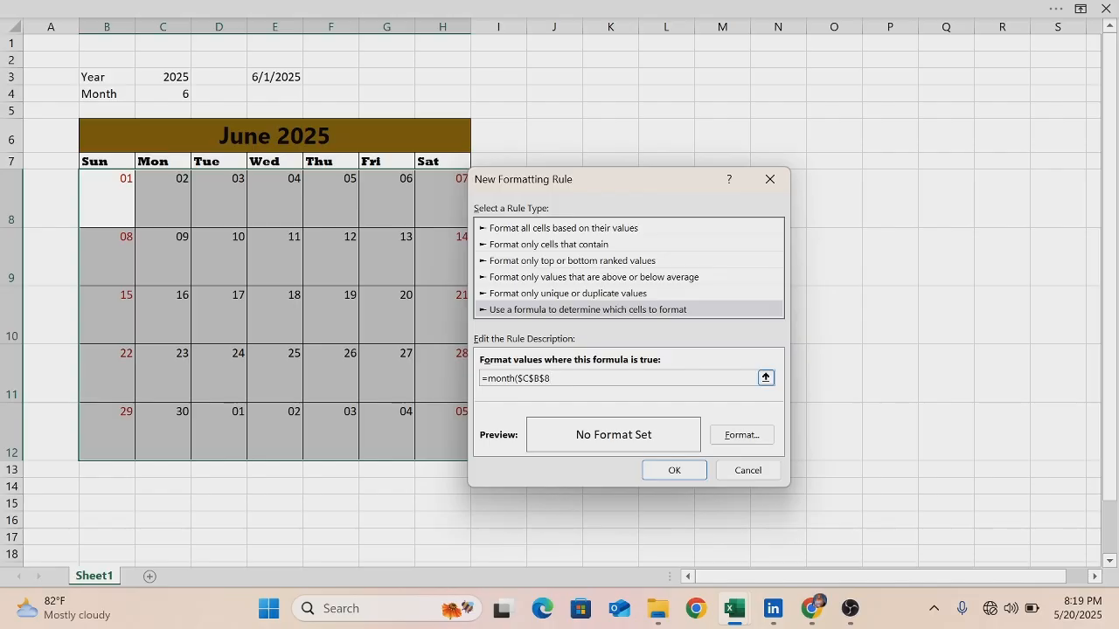
key("BackSpace")
key("BackSpace")
key("BackSpace")
key("BackSpace")
key("BackSpace")
key("BackSpace")
left_click(114, 212)
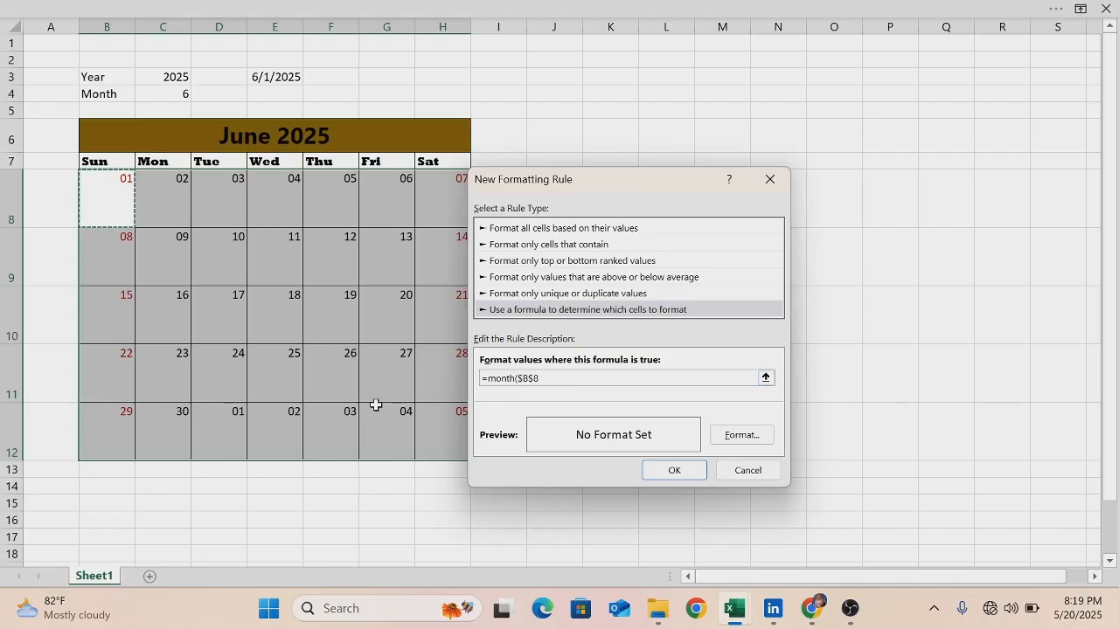
key("Left")
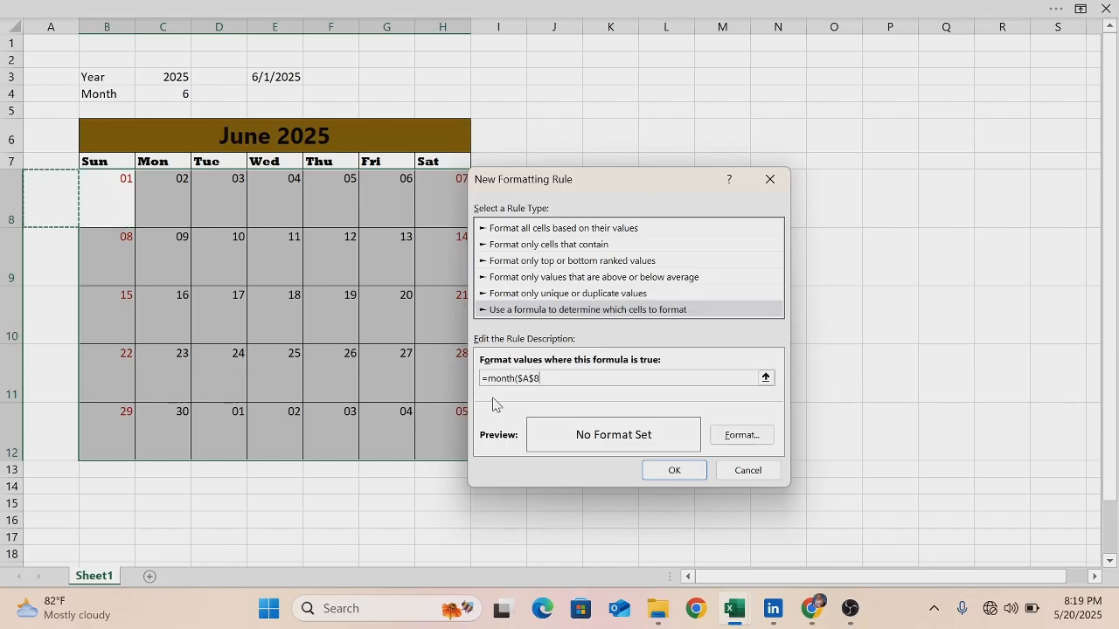
key("Right")
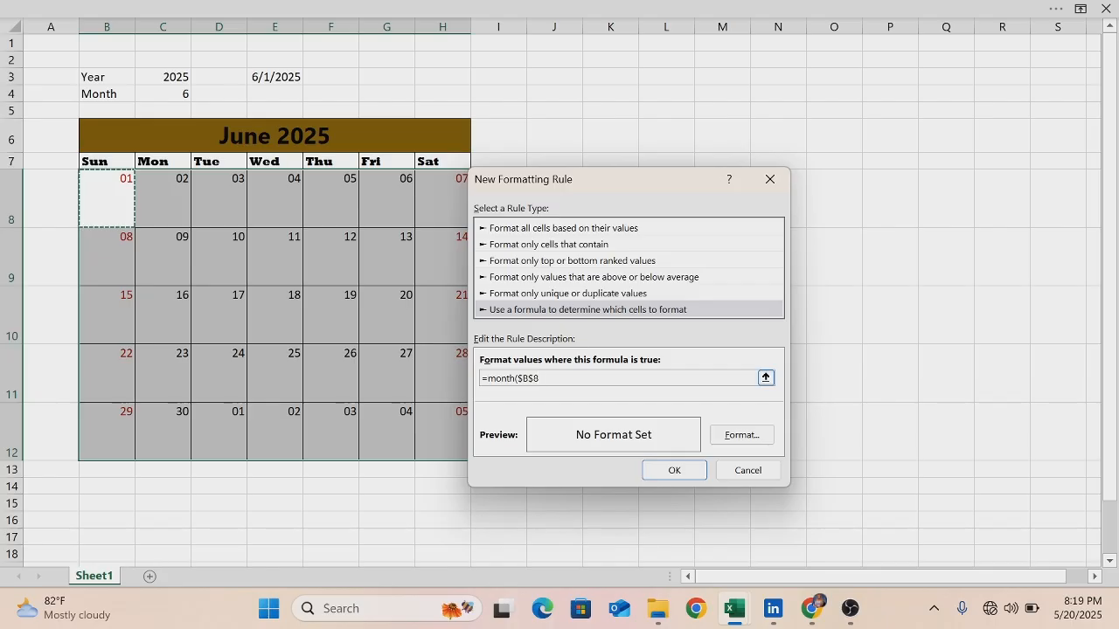
Step: Make the B8 reference relative and complete the rule's formula as =month(B8)<>$C$4, picking the month cell for the comparison
key("F2")
key("Left")
key("BackSpace")
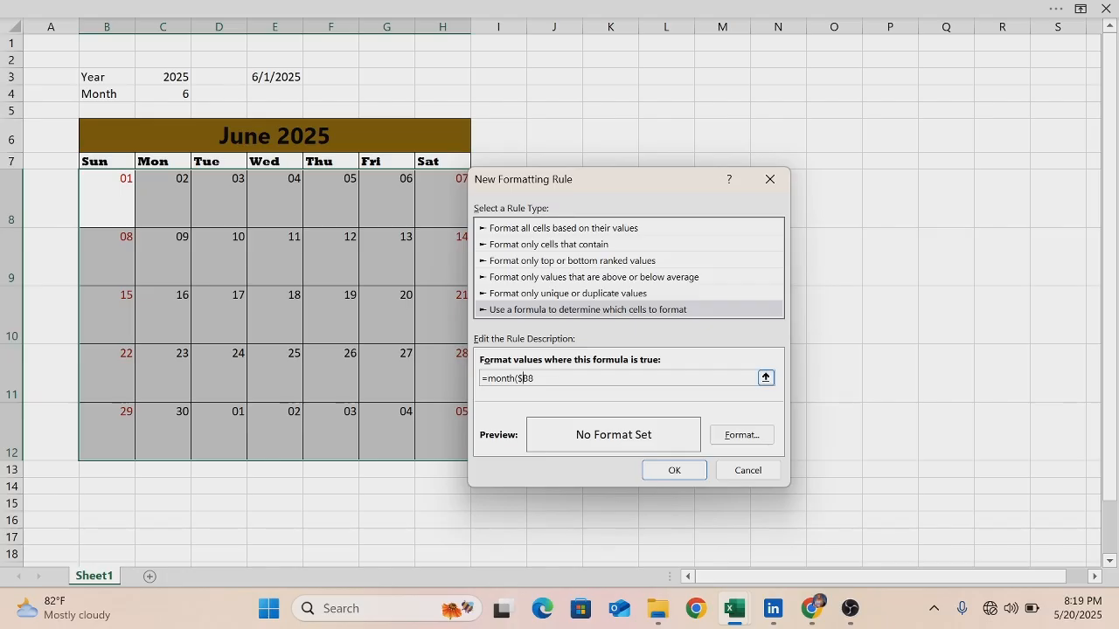
key("BackSpace")
type(")")
type("<>")
left_click(172, 95)
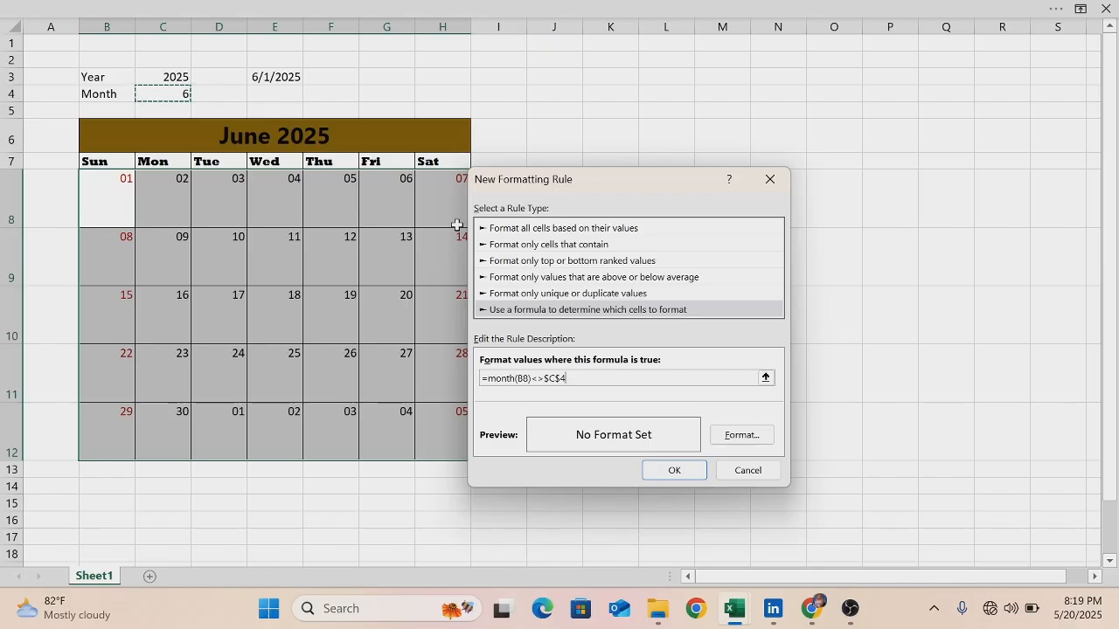
Step: Give the rule a light gray font color, apply it to the calendar dates, and deselect the range
left_click(751, 436)
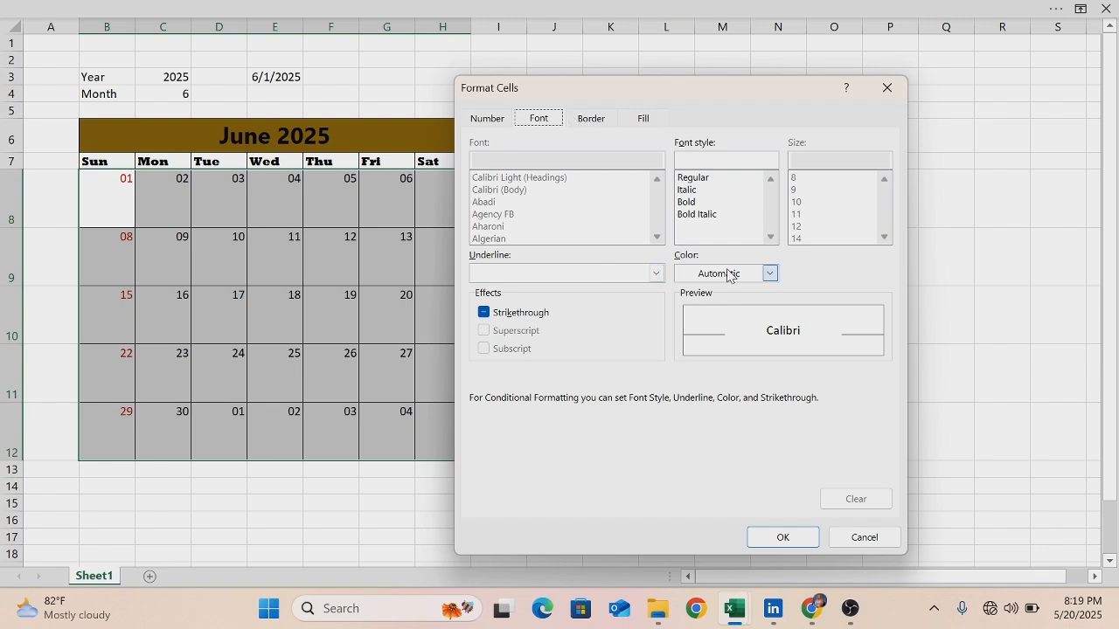
left_click(770, 274)
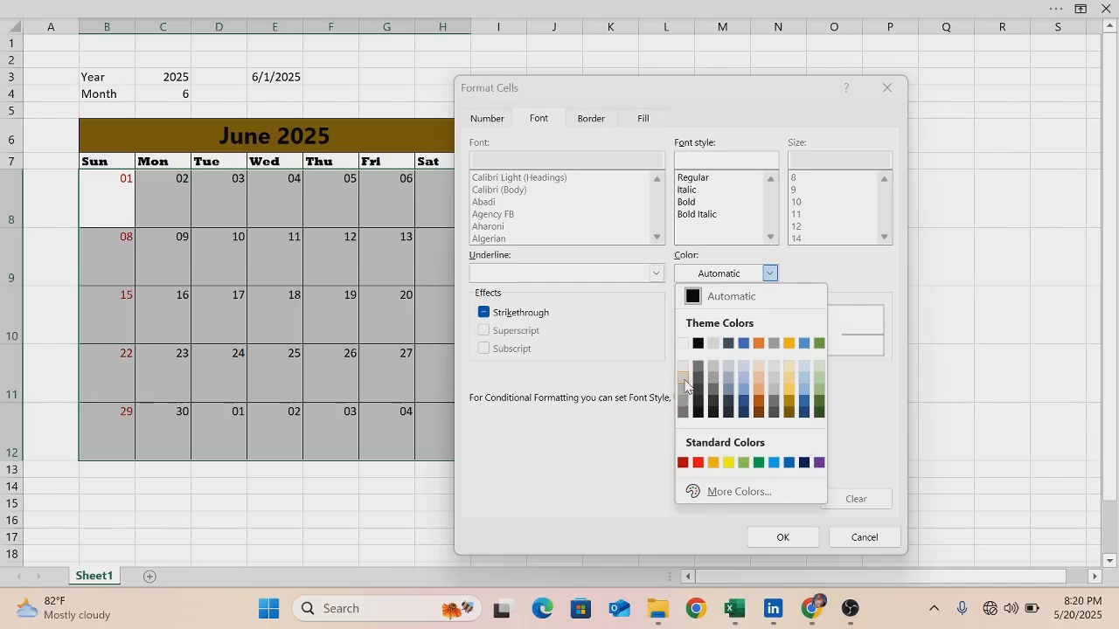
left_click(685, 382)
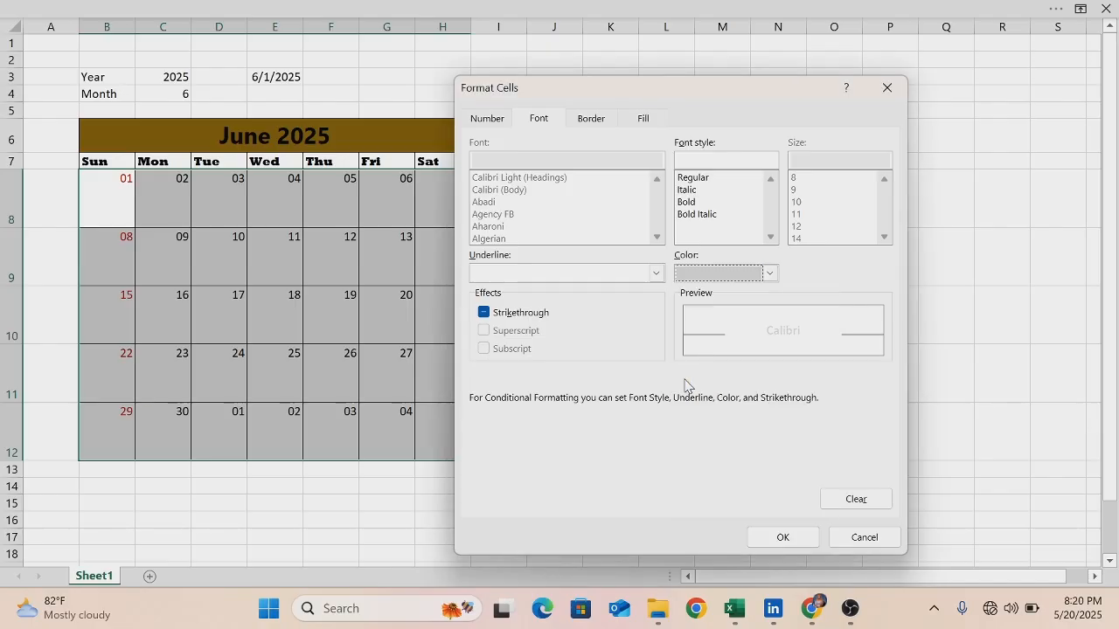
left_click(782, 537)
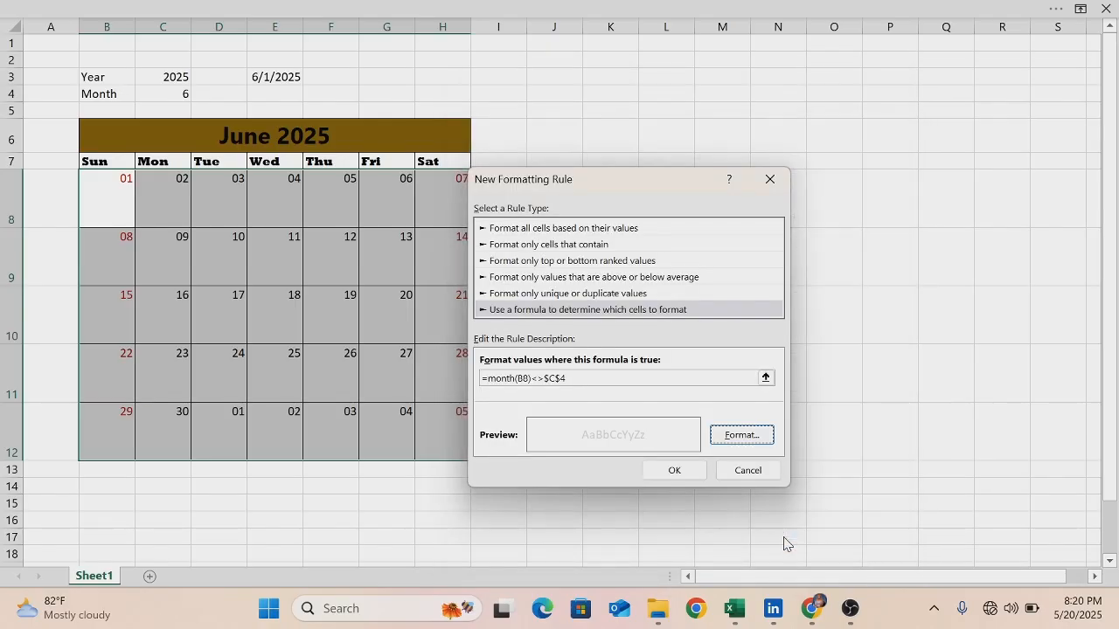
left_click(697, 470)
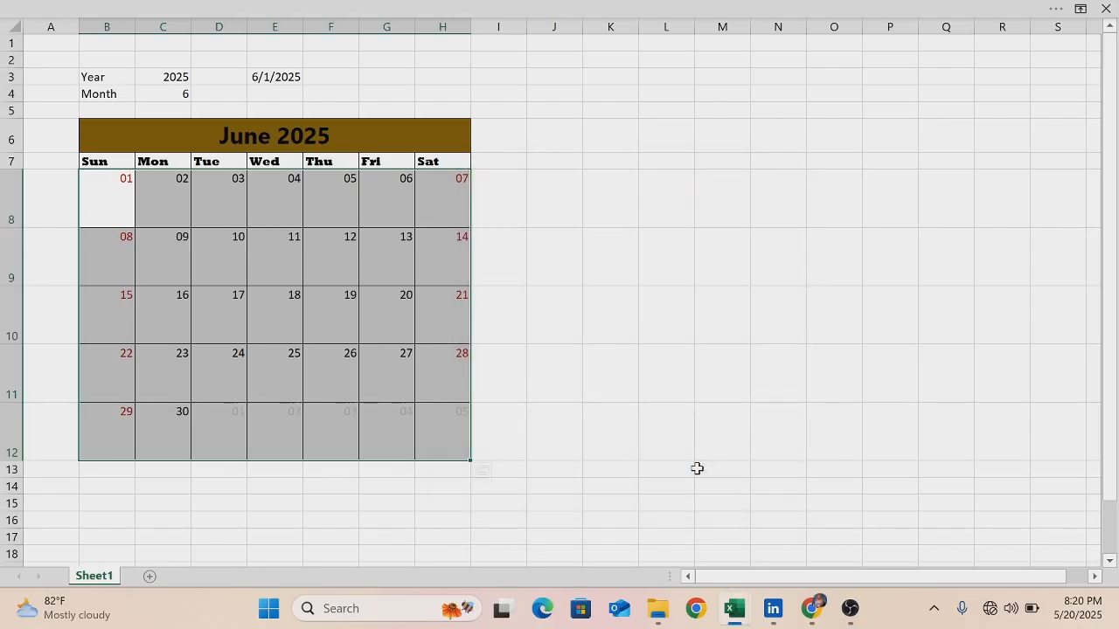
left_click(696, 469)
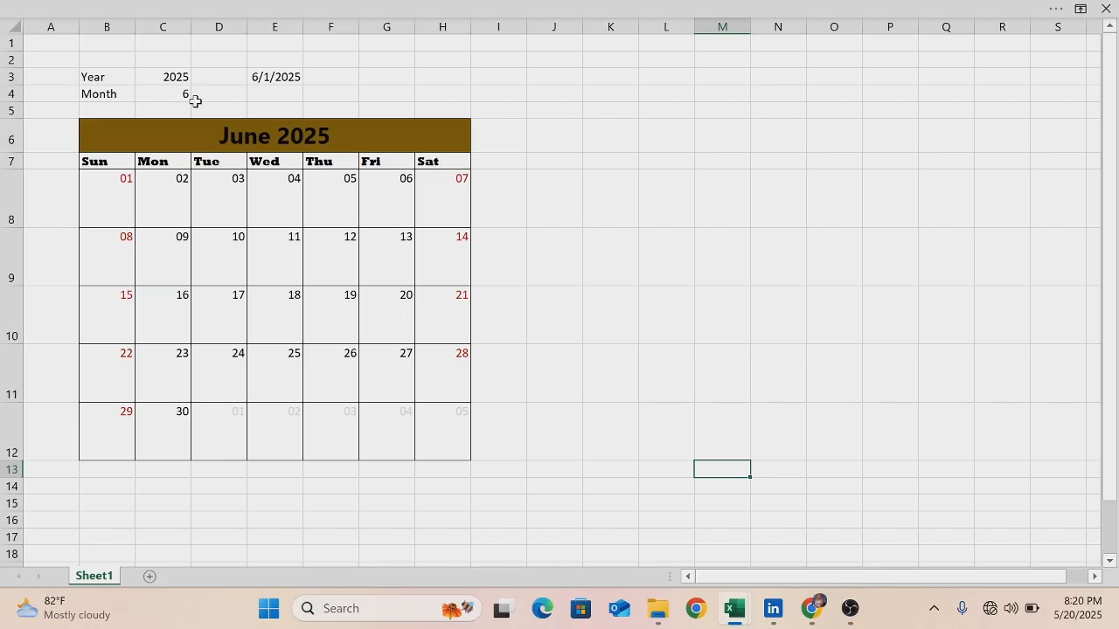
Step: Set the calendar's year in C3 to 2024
left_click(180, 79)
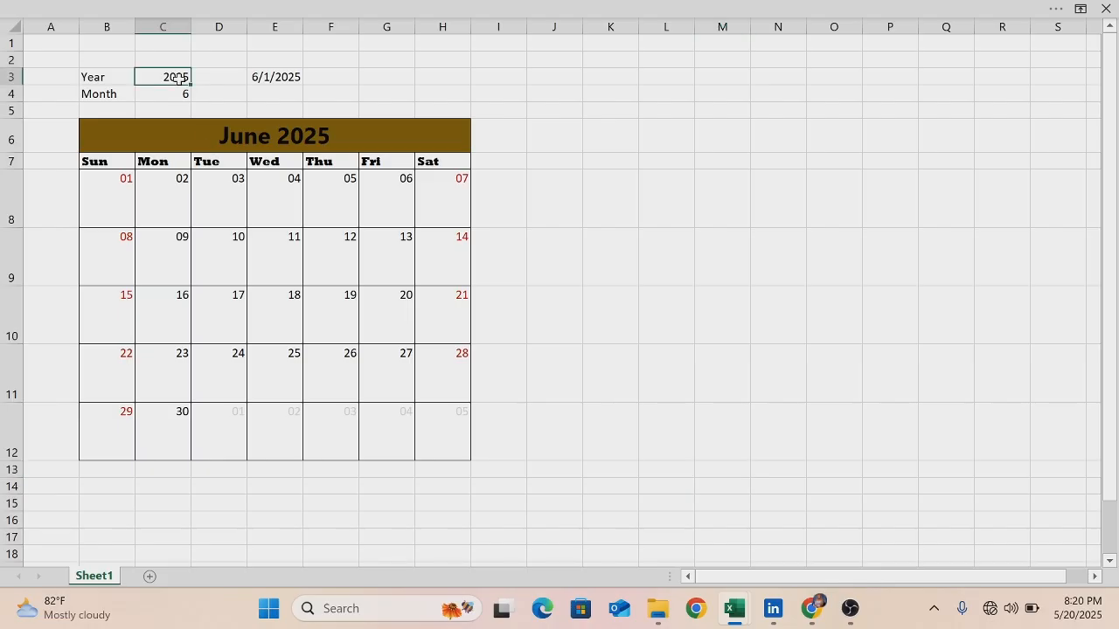
key("BackSpace")
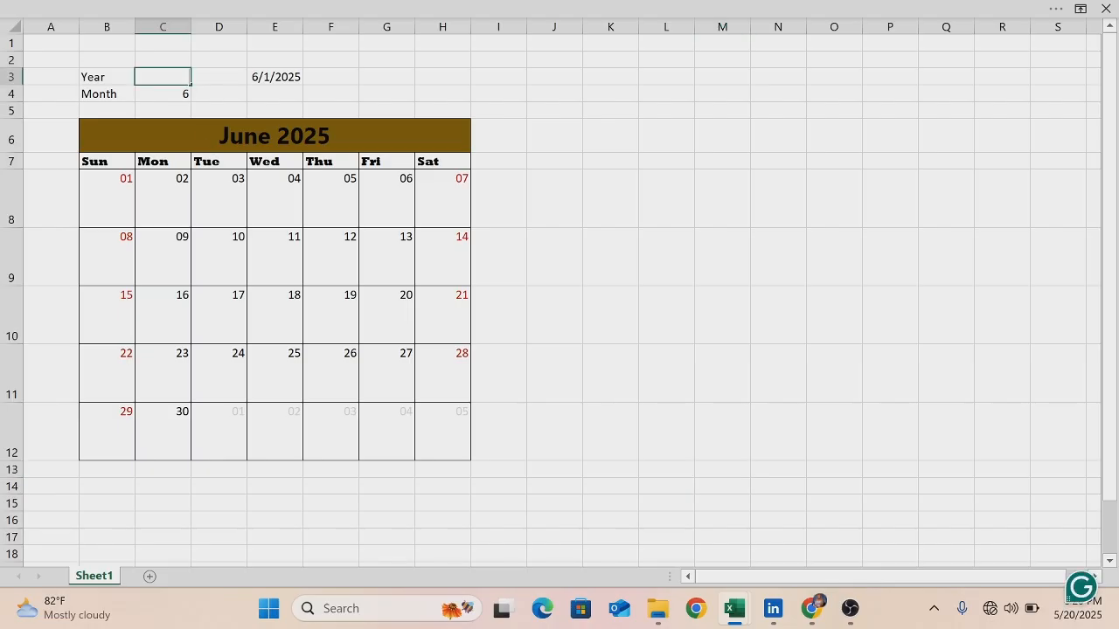
type("2024")
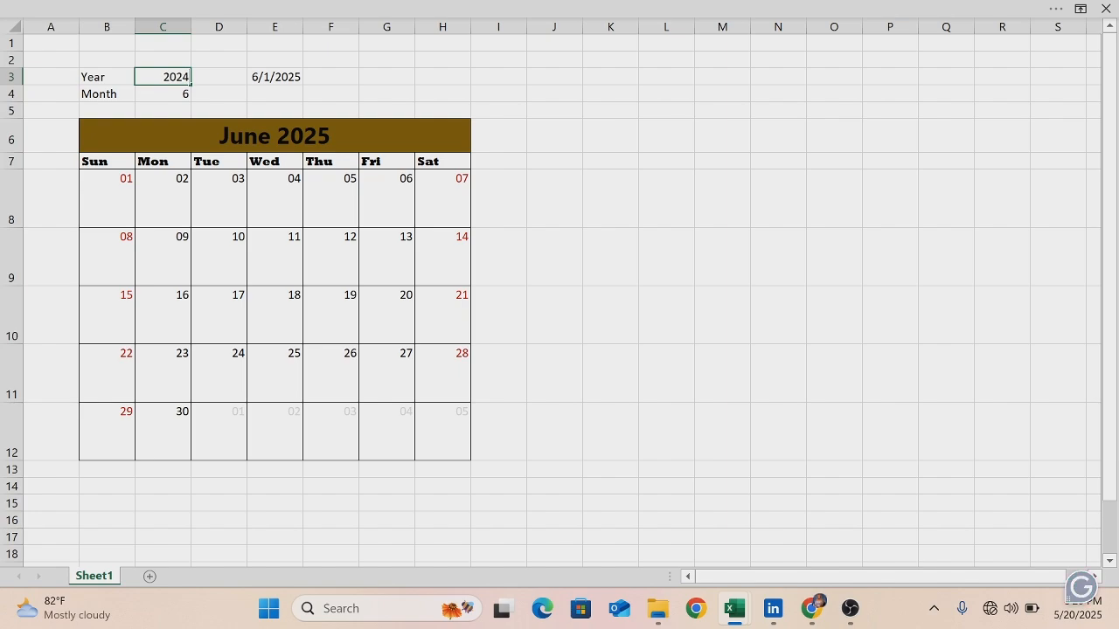
Step: Set the calendar's month in C4 to 12
left_click(181, 92)
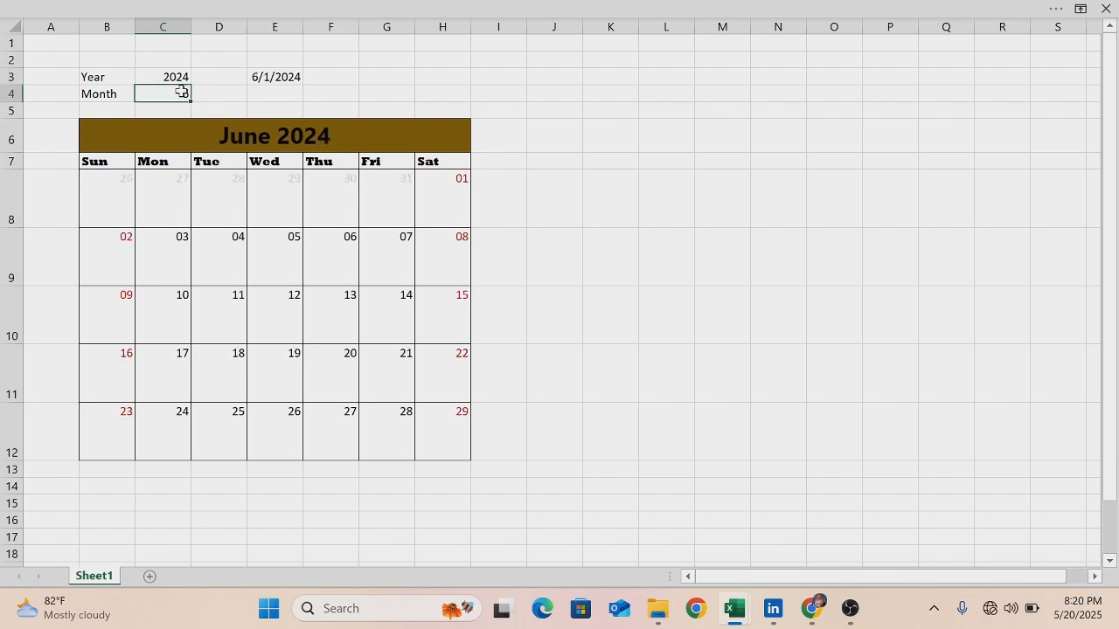
double_click(182, 93)
key("BackSpace")
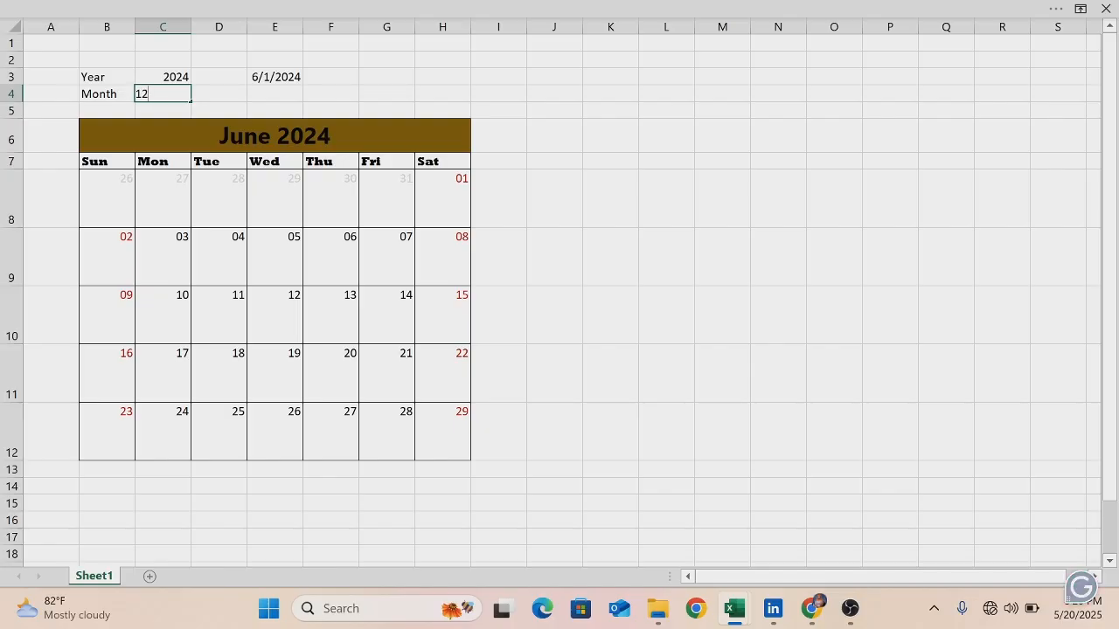
key("Return")
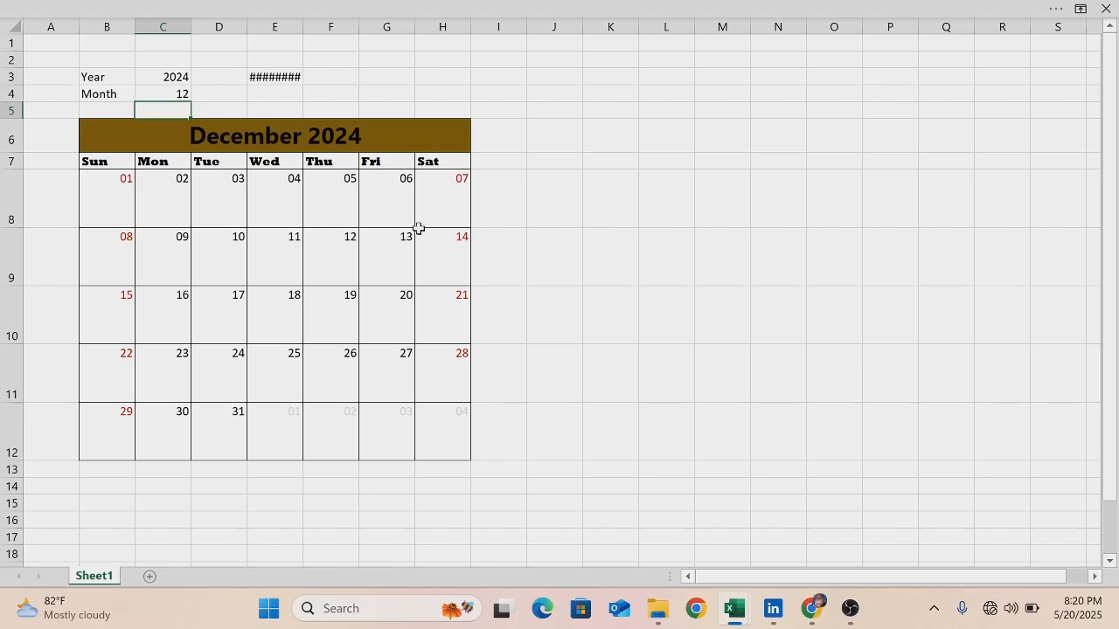
Step: Change the calendar's month in C4 to 11
left_click(188, 94)
key("BackSpace")
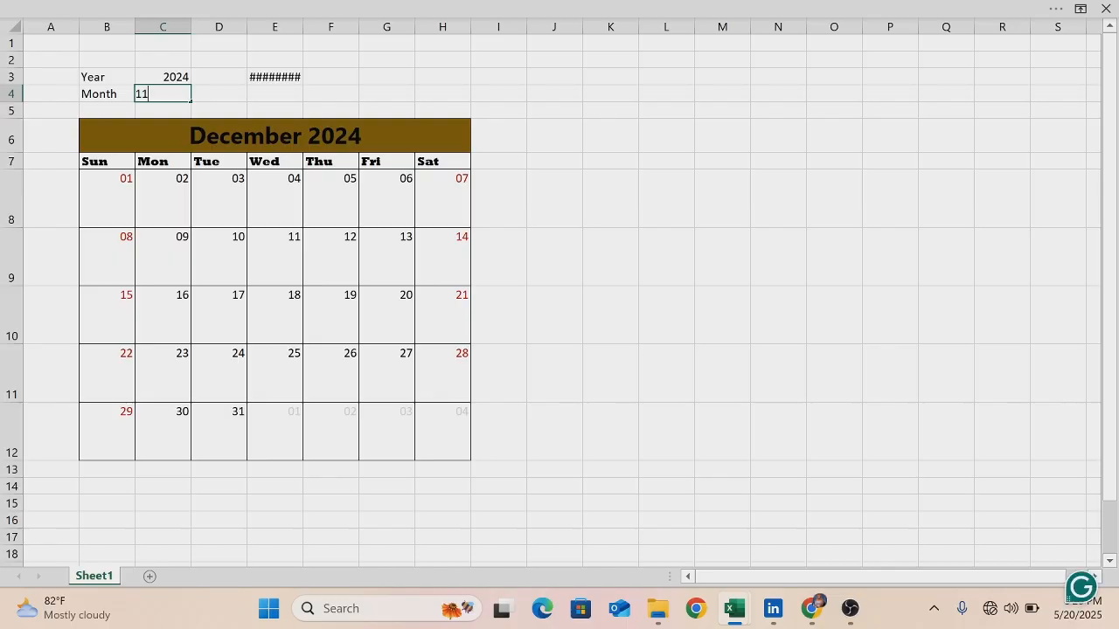
key("Return")
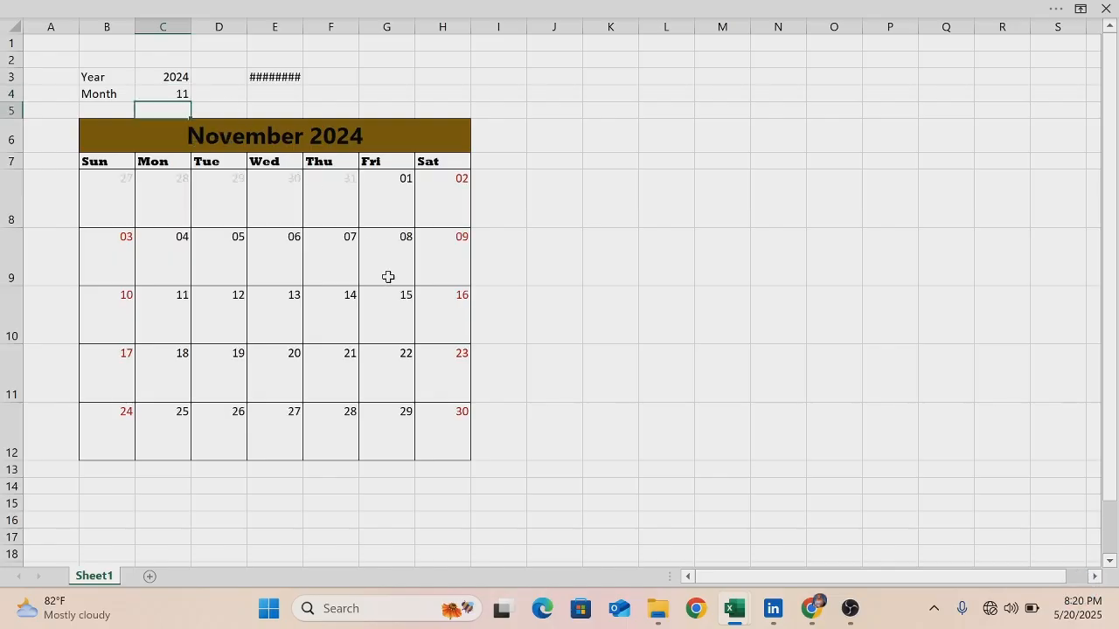